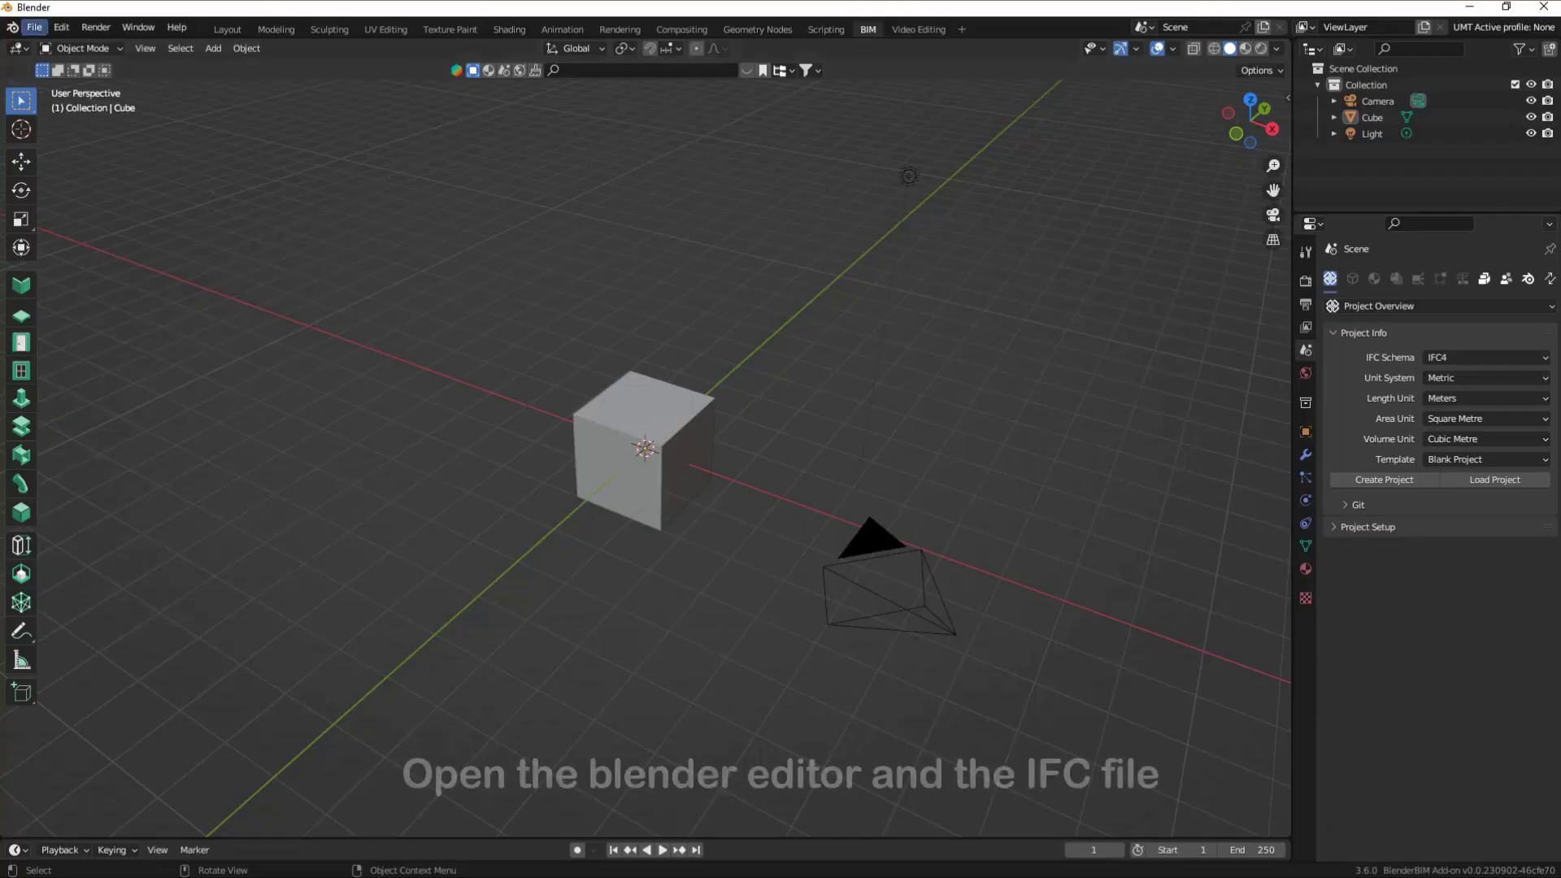
Open simple_house3.ifc as the IFC project.
click(34, 27)
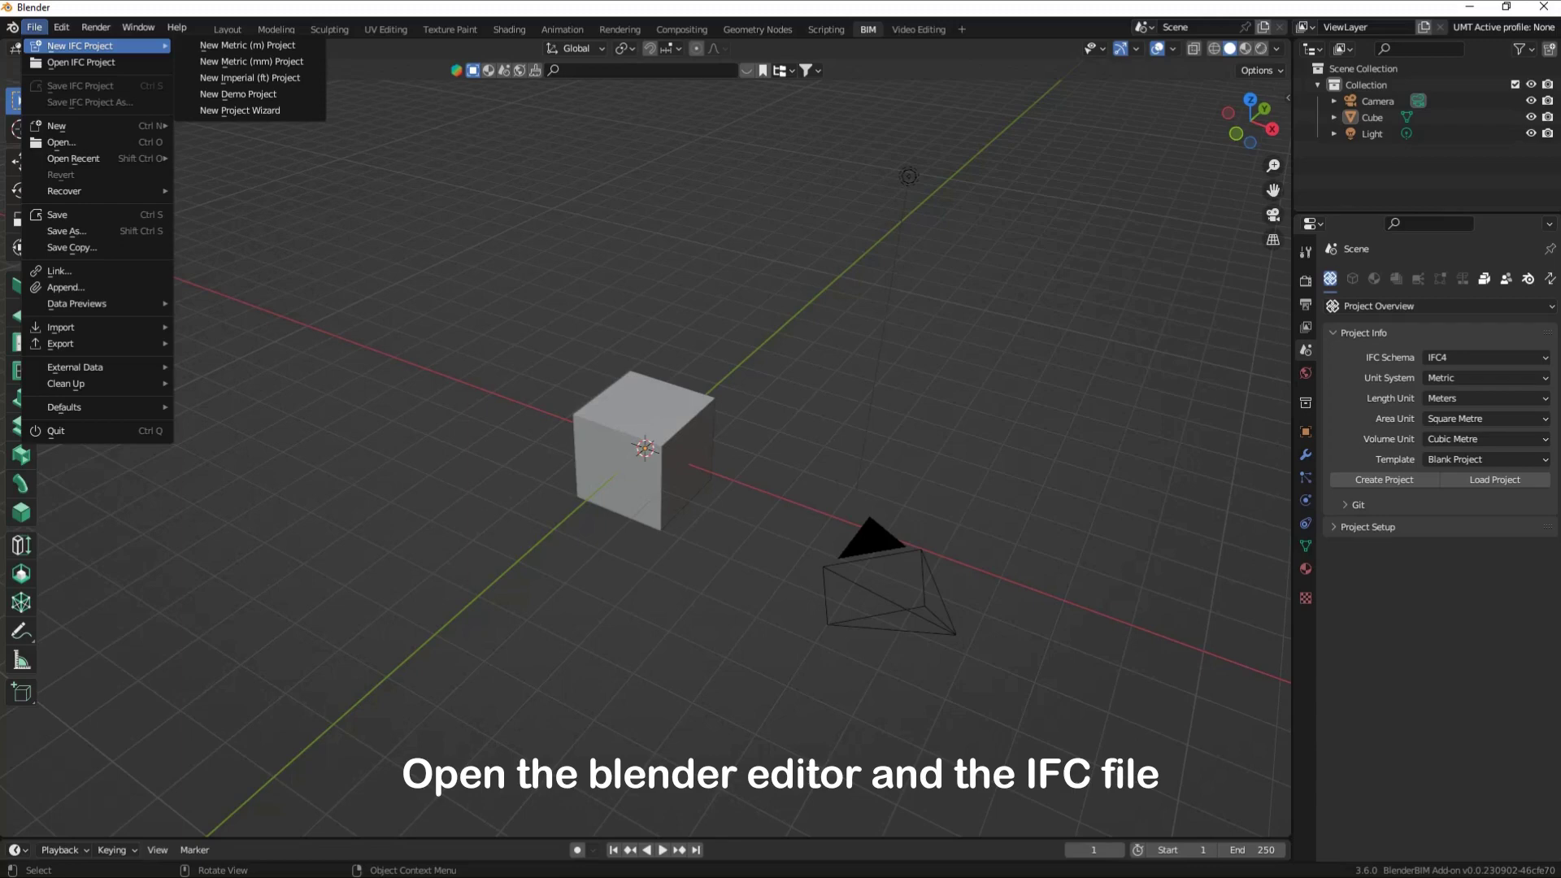
click(81, 63)
click(731, 272)
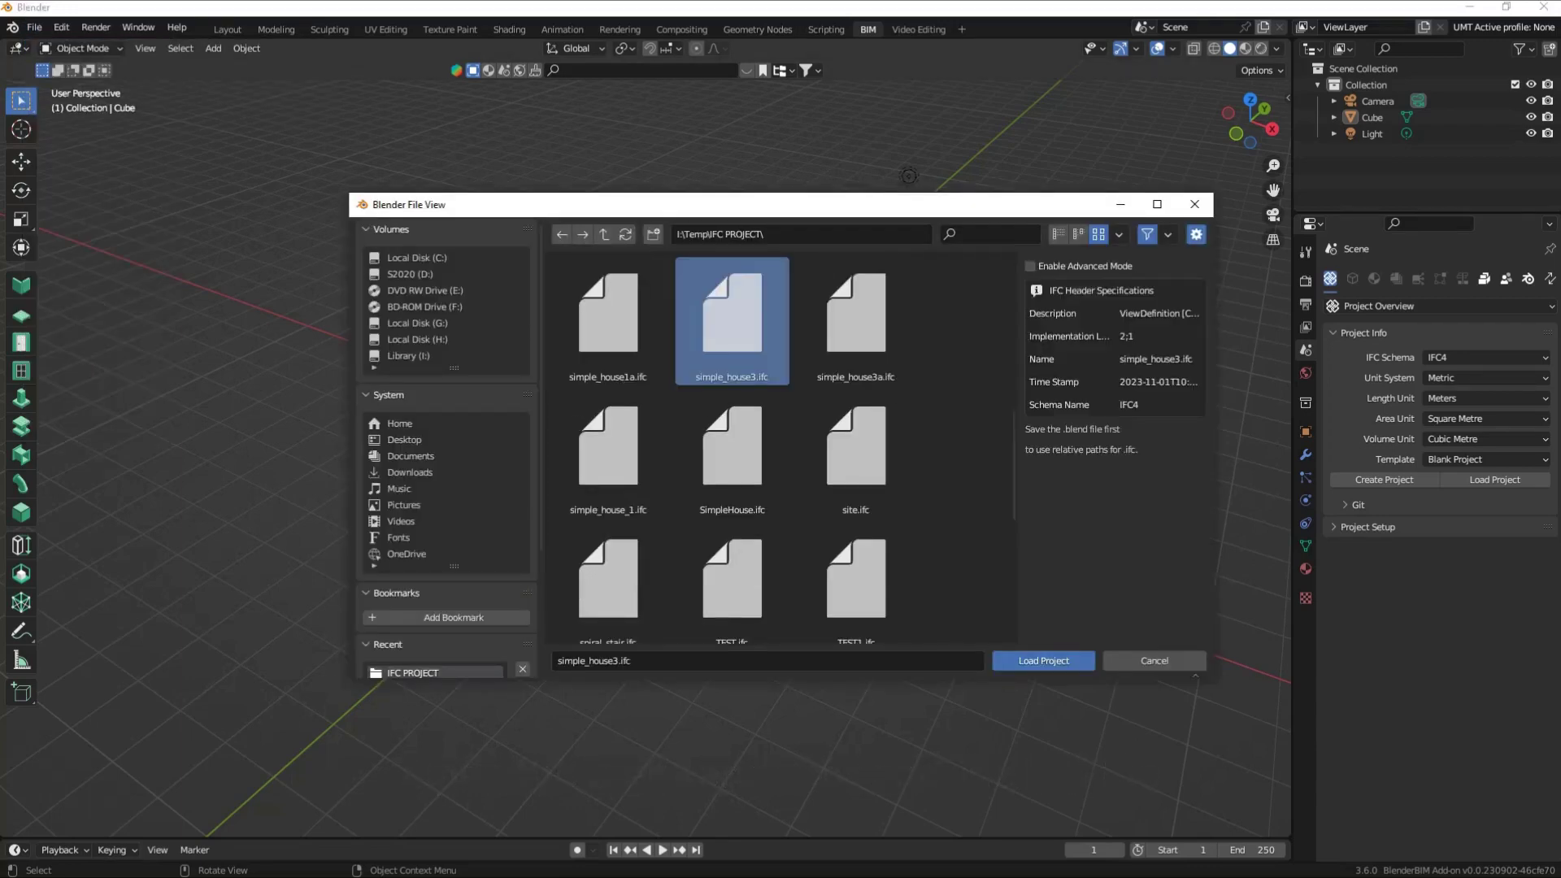
click(1045, 660)
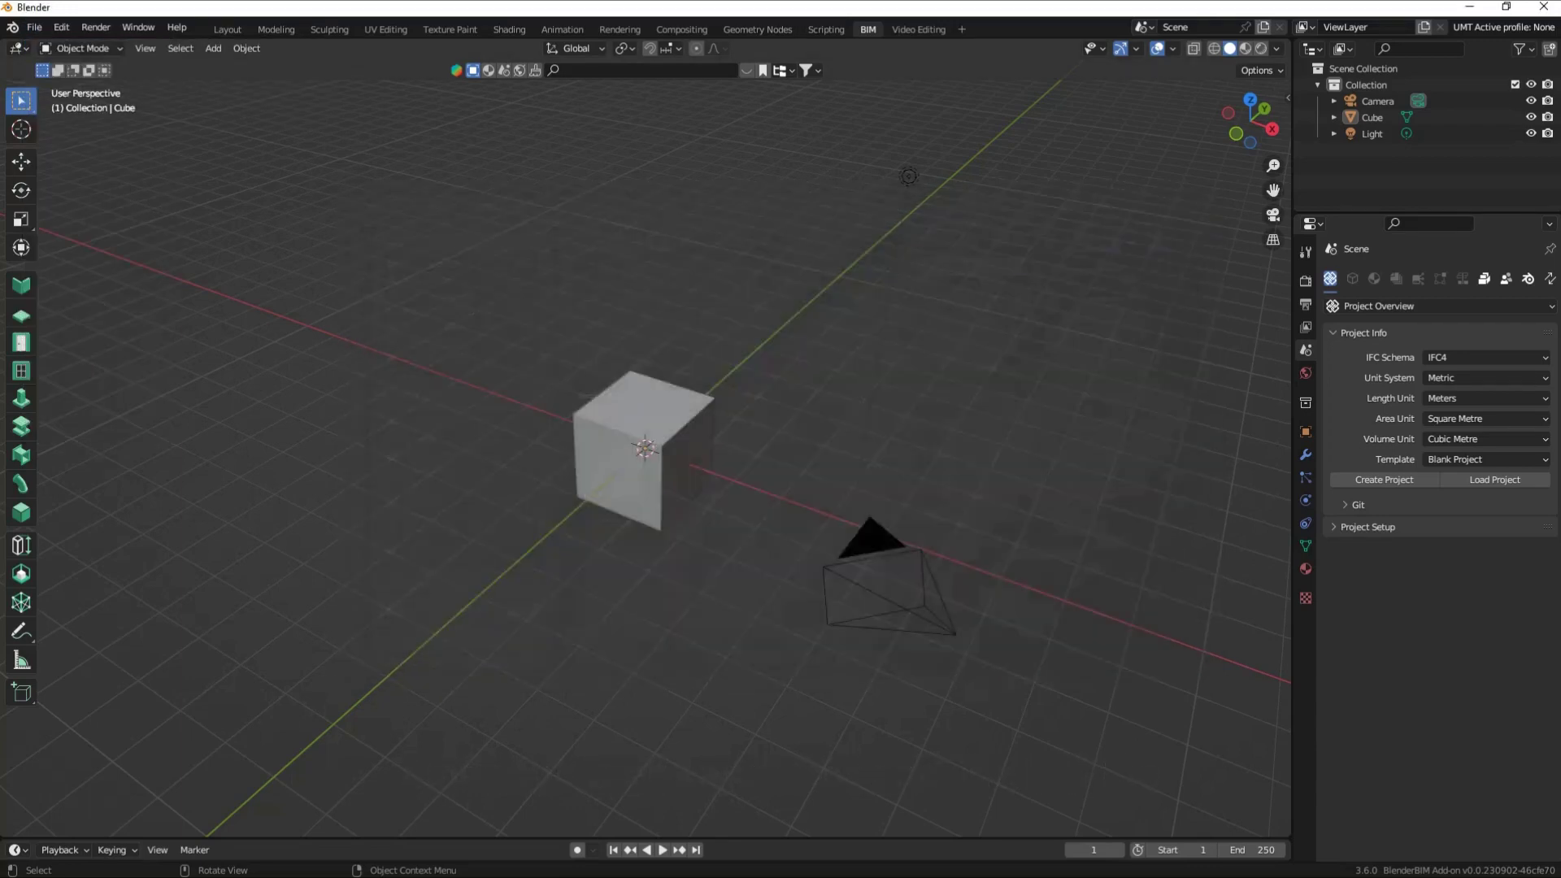
In Right Orthographic view, box-select the roof and upper parts of the house.
scroll(646, 448, down, 5)
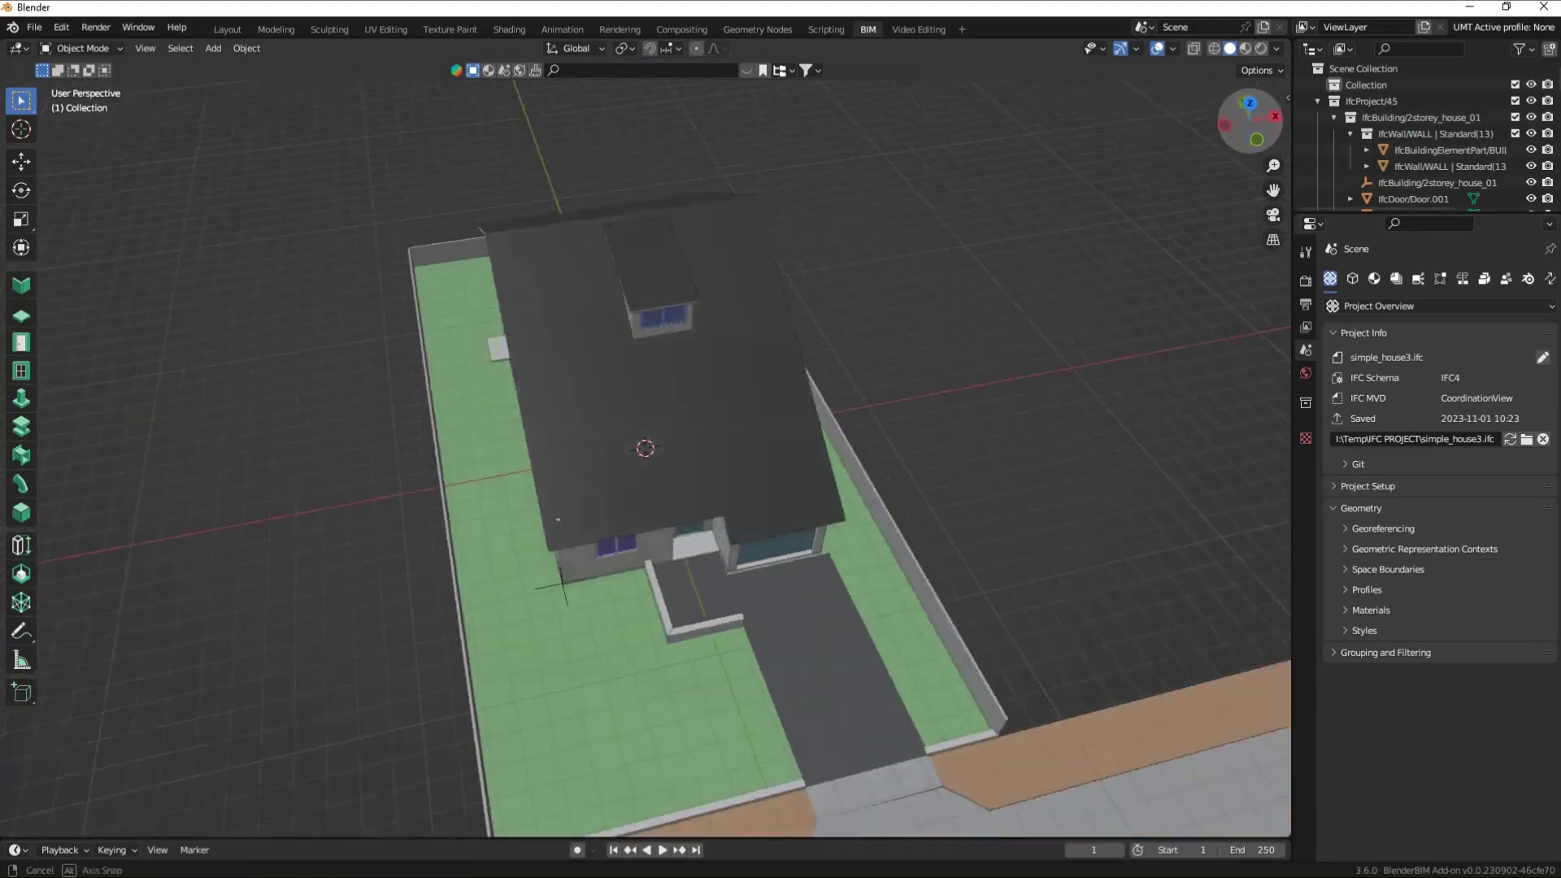
middle_drag(646, 448, 731, 455)
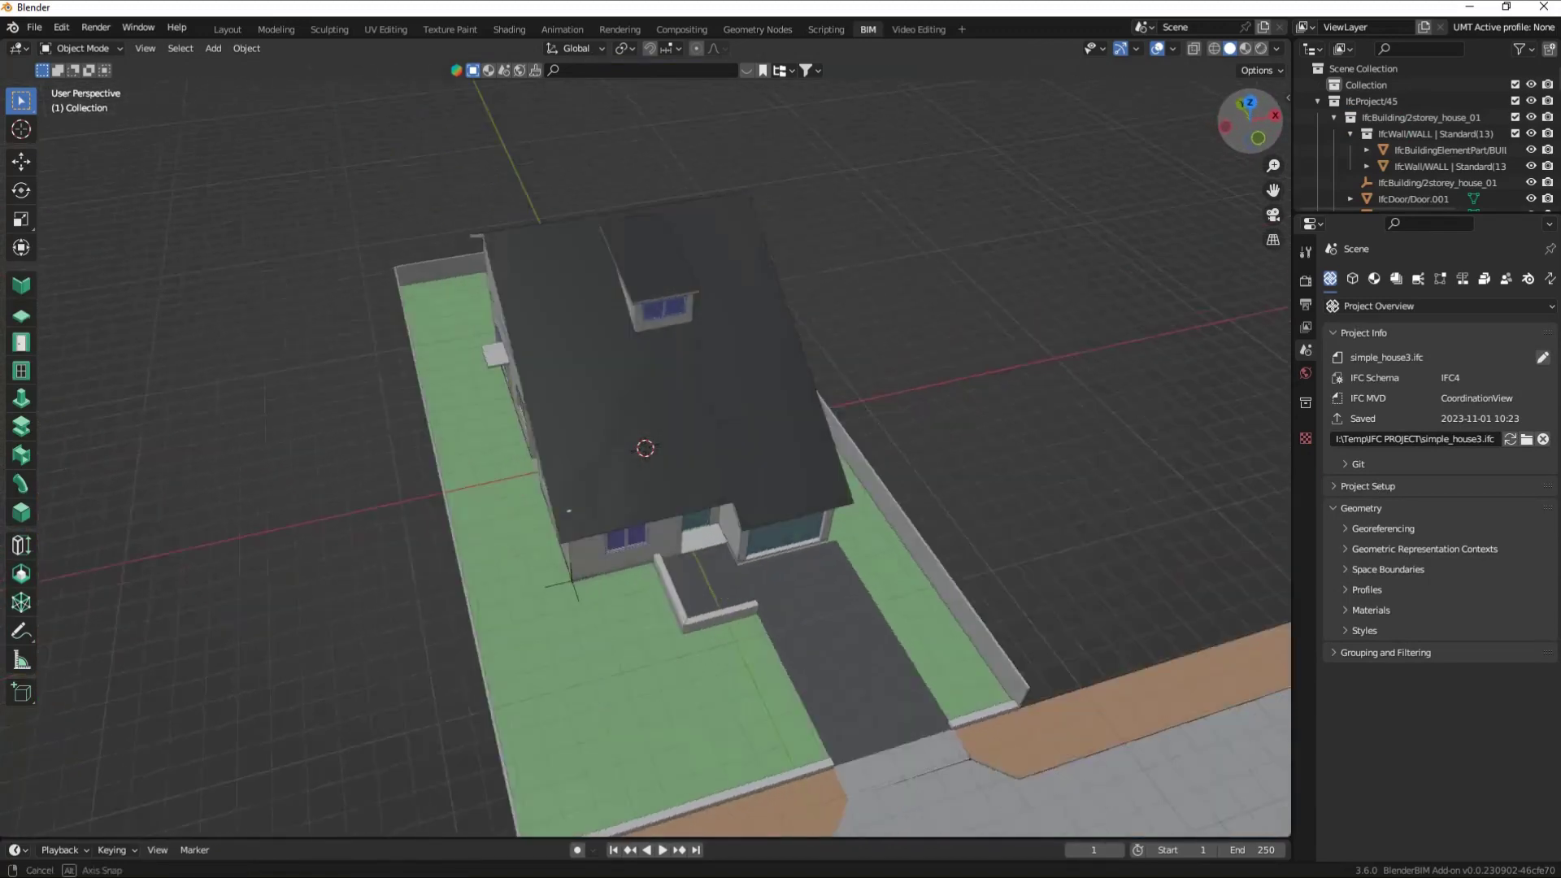
key(KP_3)
key(shift+b)
drag(499, 217, 976, 346)
scroll(1423, 134, down, 3)
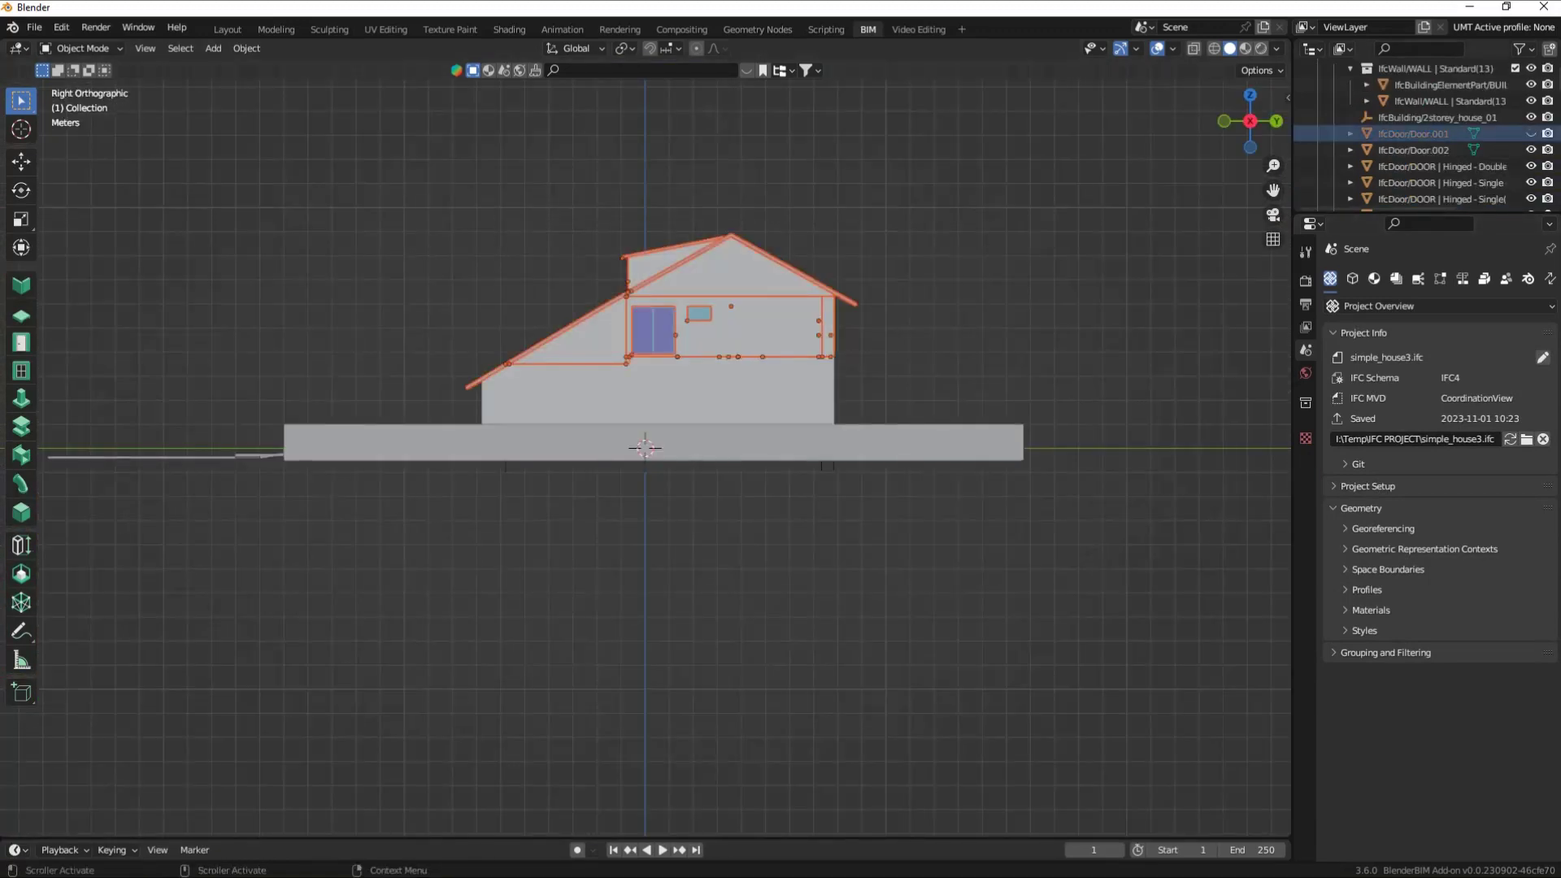
scroll(1423, 134, down, 3)
scroll(1423, 134, down, 3)
Hide the roof, upper walls, gable, sloped wall and windows with the outliner eye icons.
click(1531, 134)
scroll(1531, 134, down, 3)
click(1531, 133)
scroll(1532, 134, down, 2)
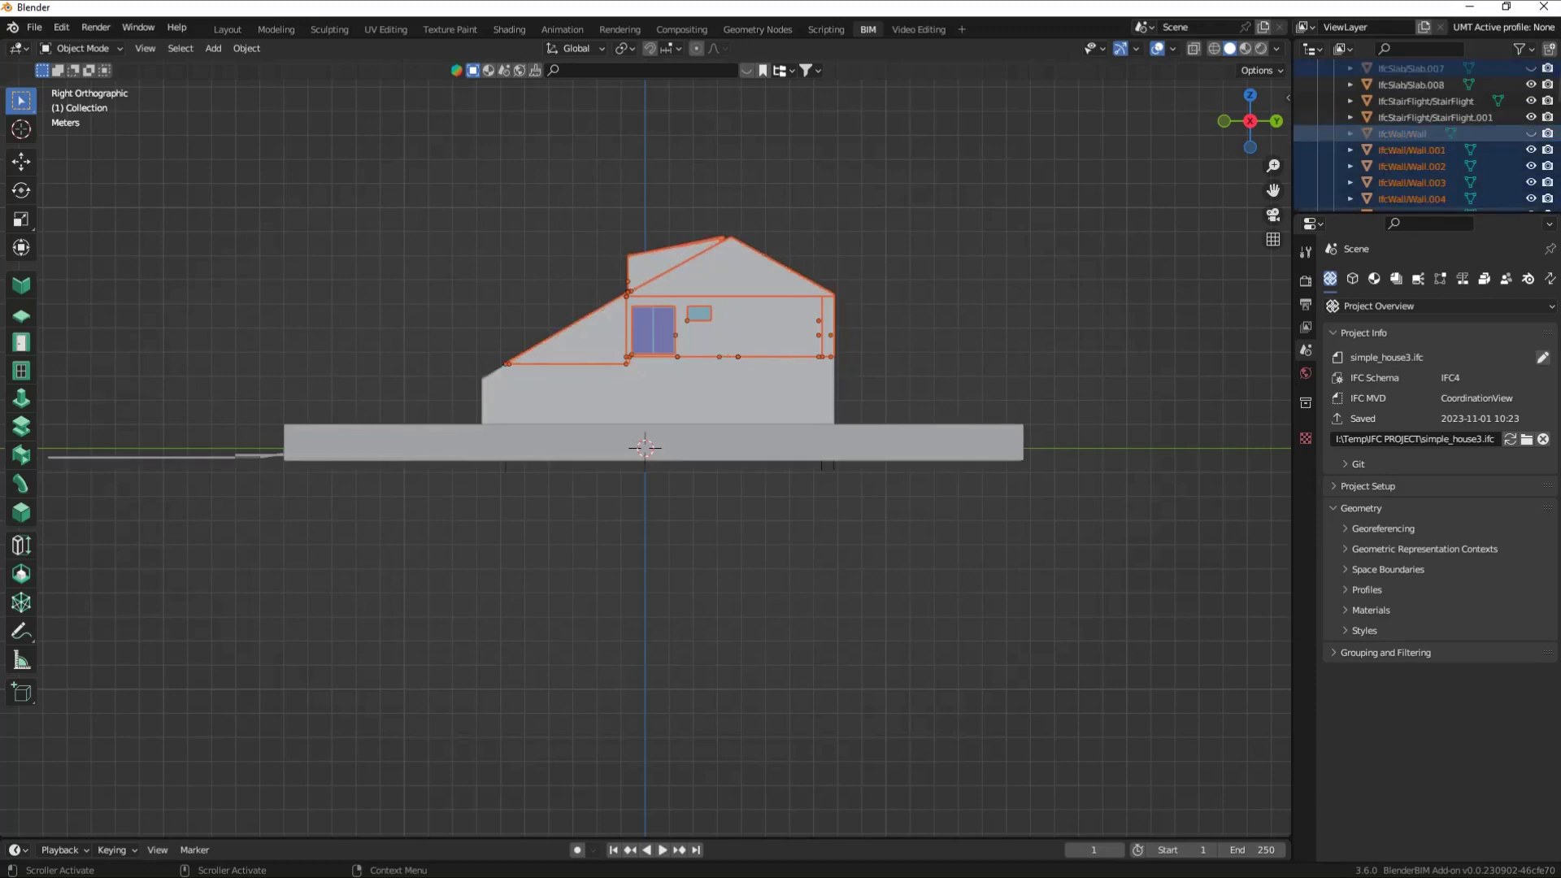
scroll(1532, 133, down, 2)
drag(1531, 133, 1531, 149)
drag(1531, 85, 1532, 149)
click(1531, 182)
scroll(1531, 182, down, 3)
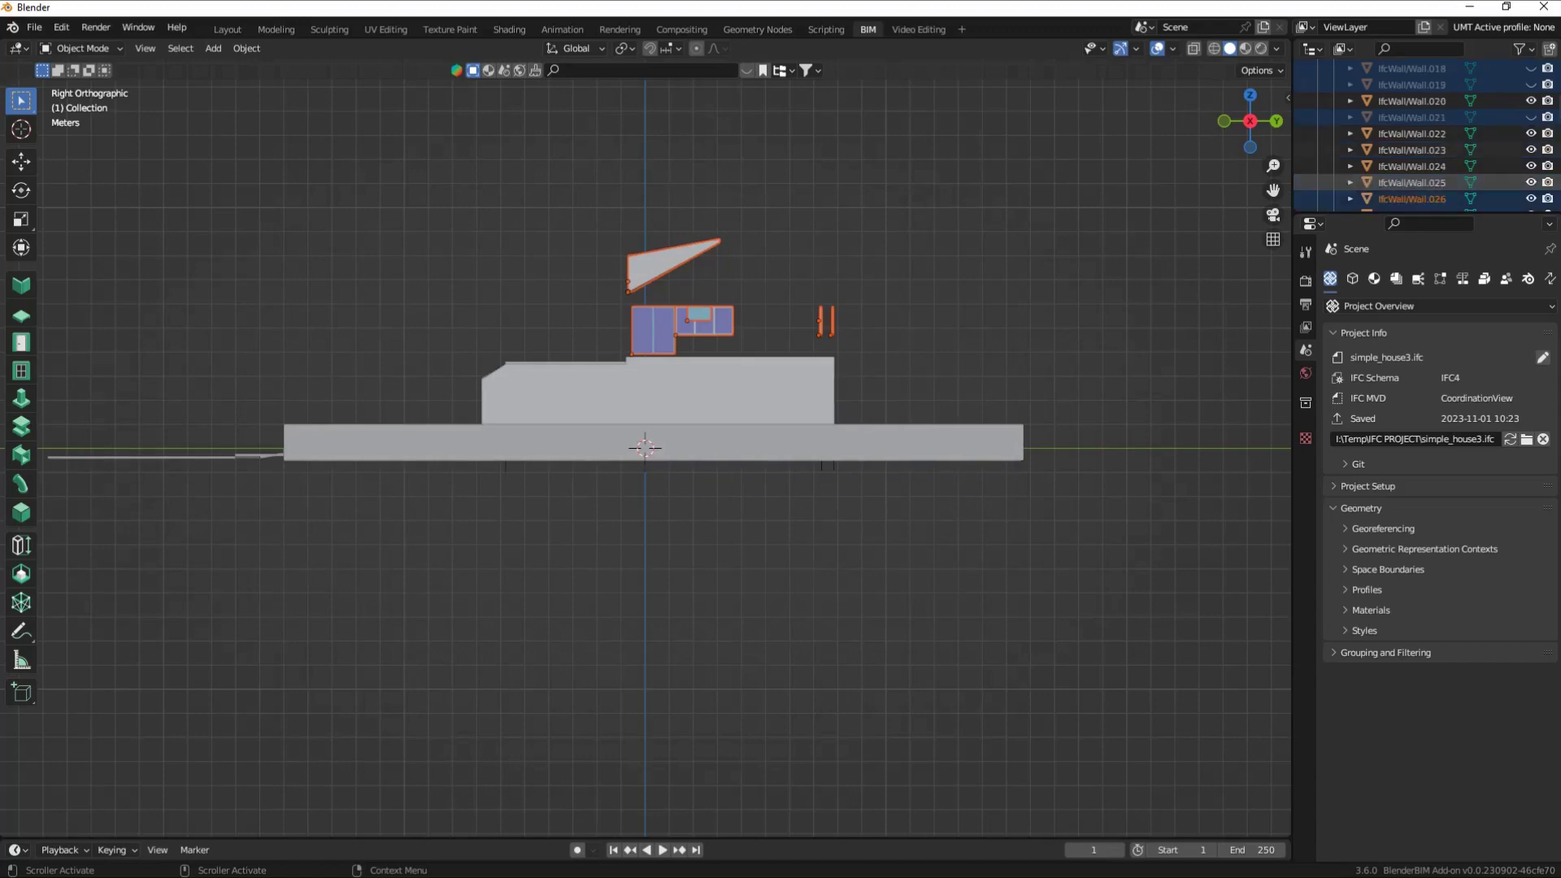
click(1532, 117)
scroll(1531, 150, down, 3)
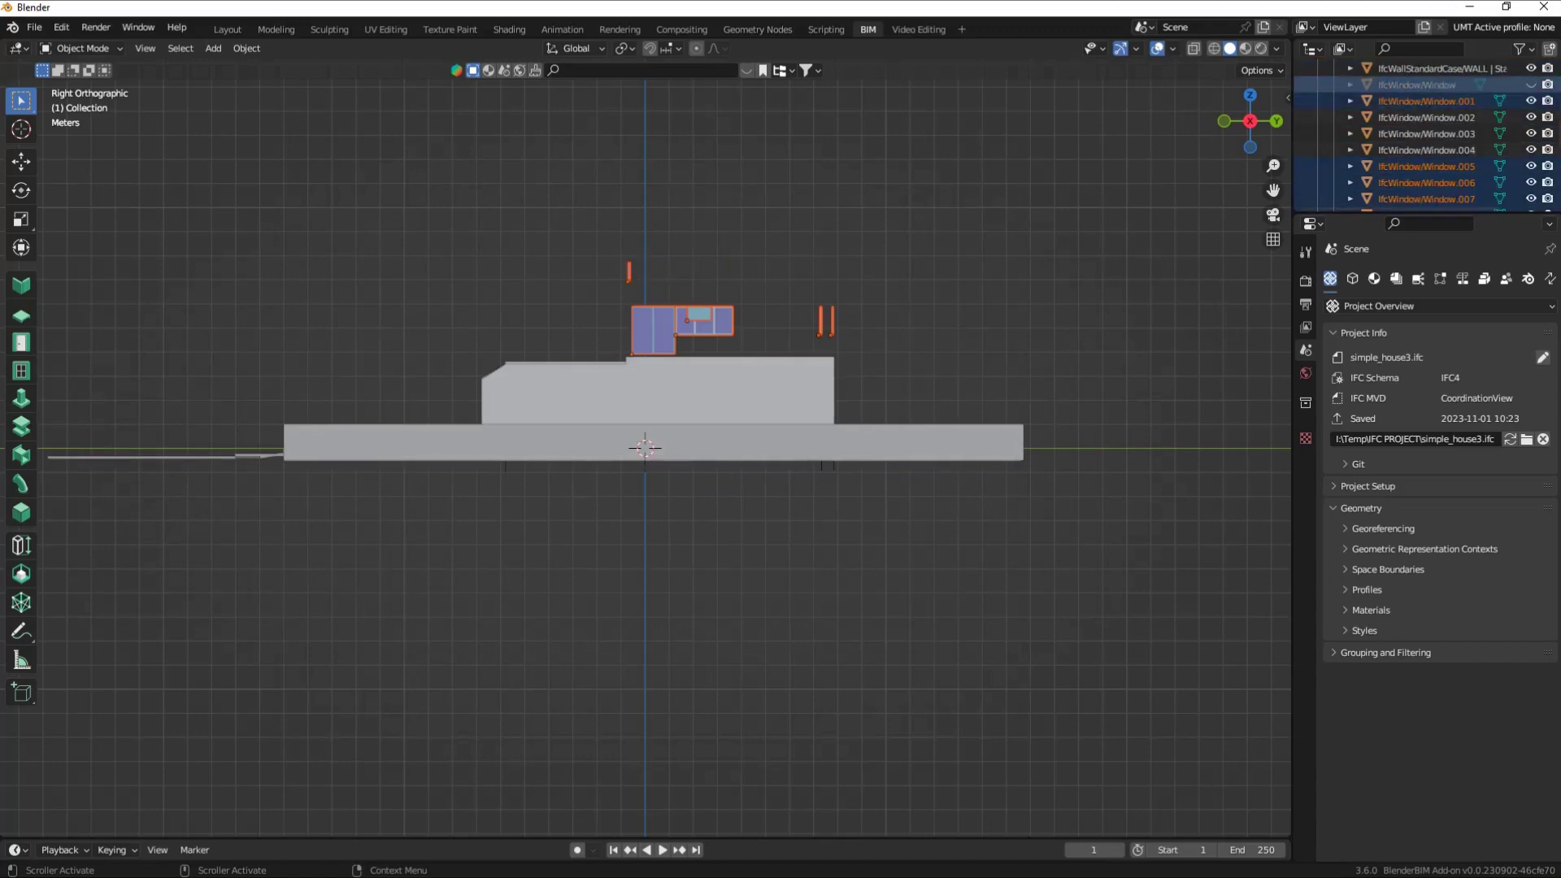
drag(1531, 182, 1531, 117)
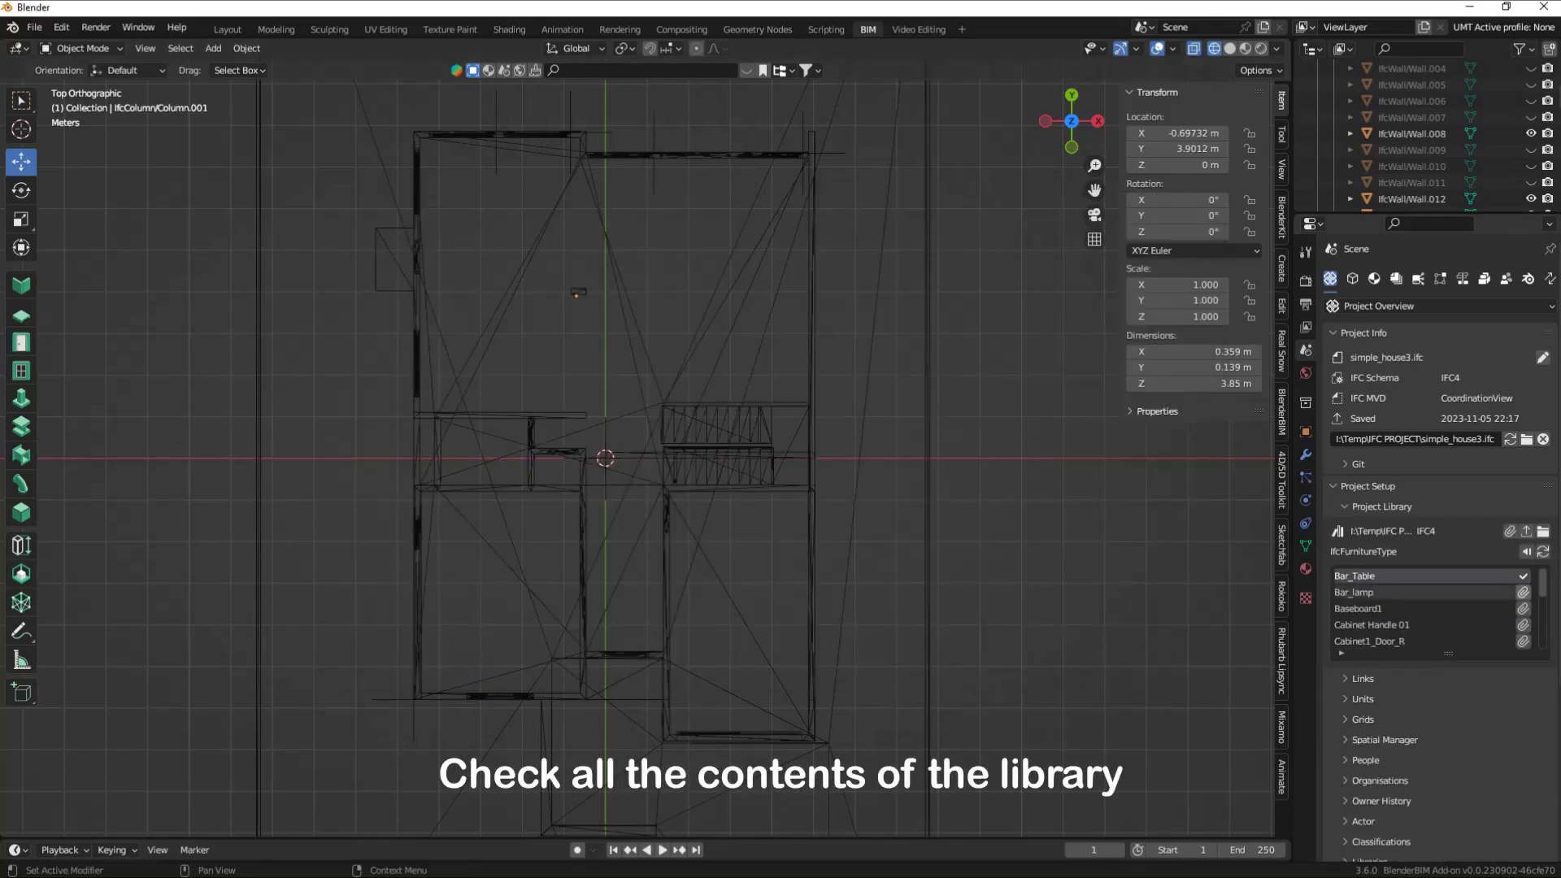
Append the Coffee Container, French Door Refrigerator, Hood Fan, Kettle, Microwave and sink_parts furniture types.
scroll(1383, 608, down, 3)
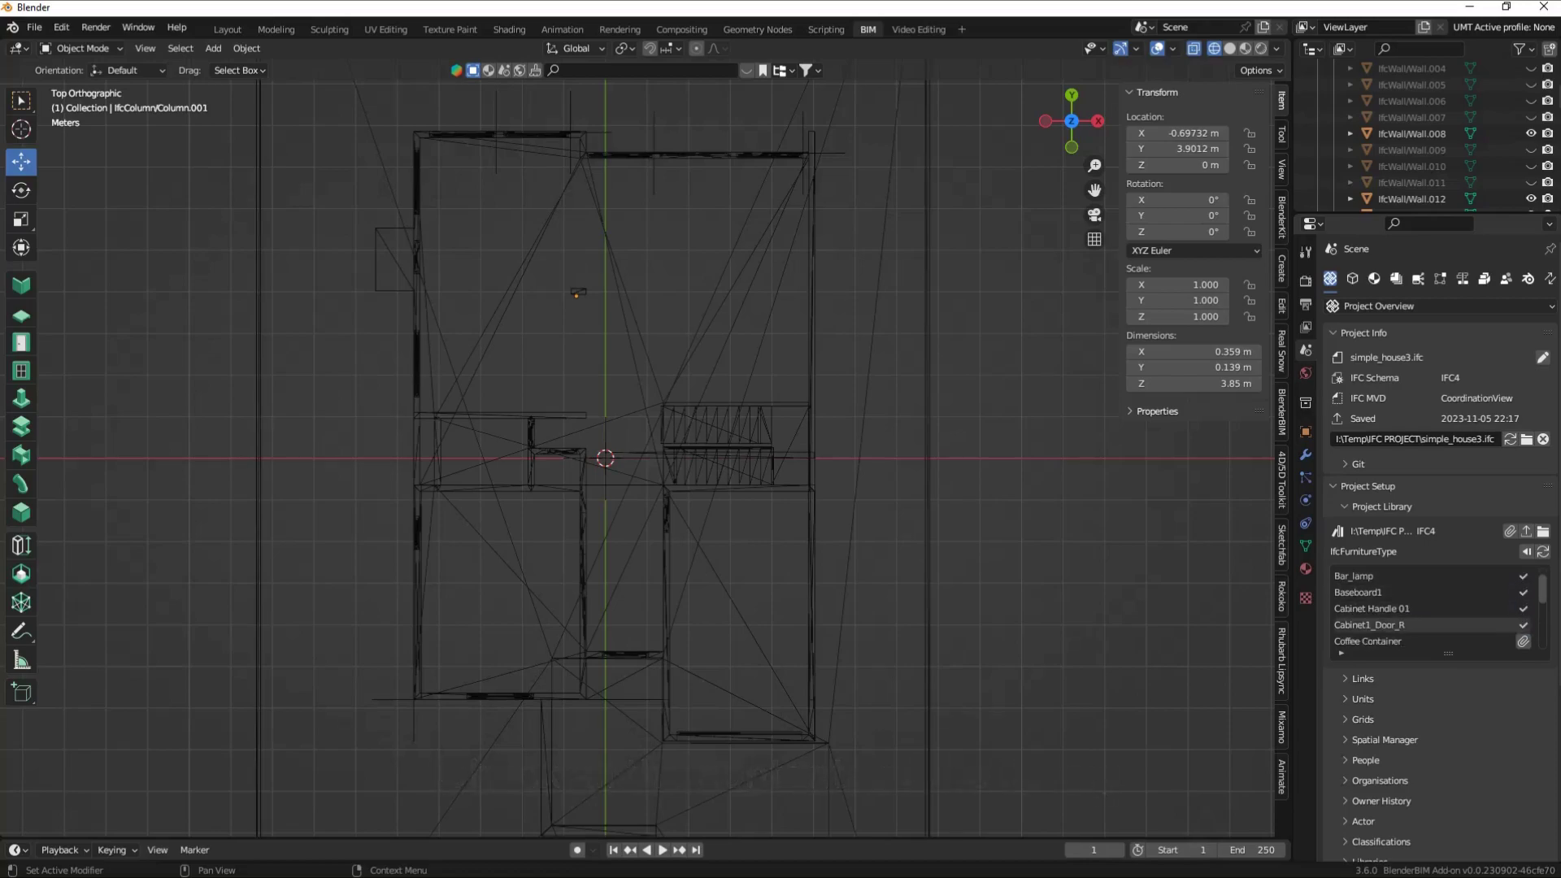
click(1489, 646)
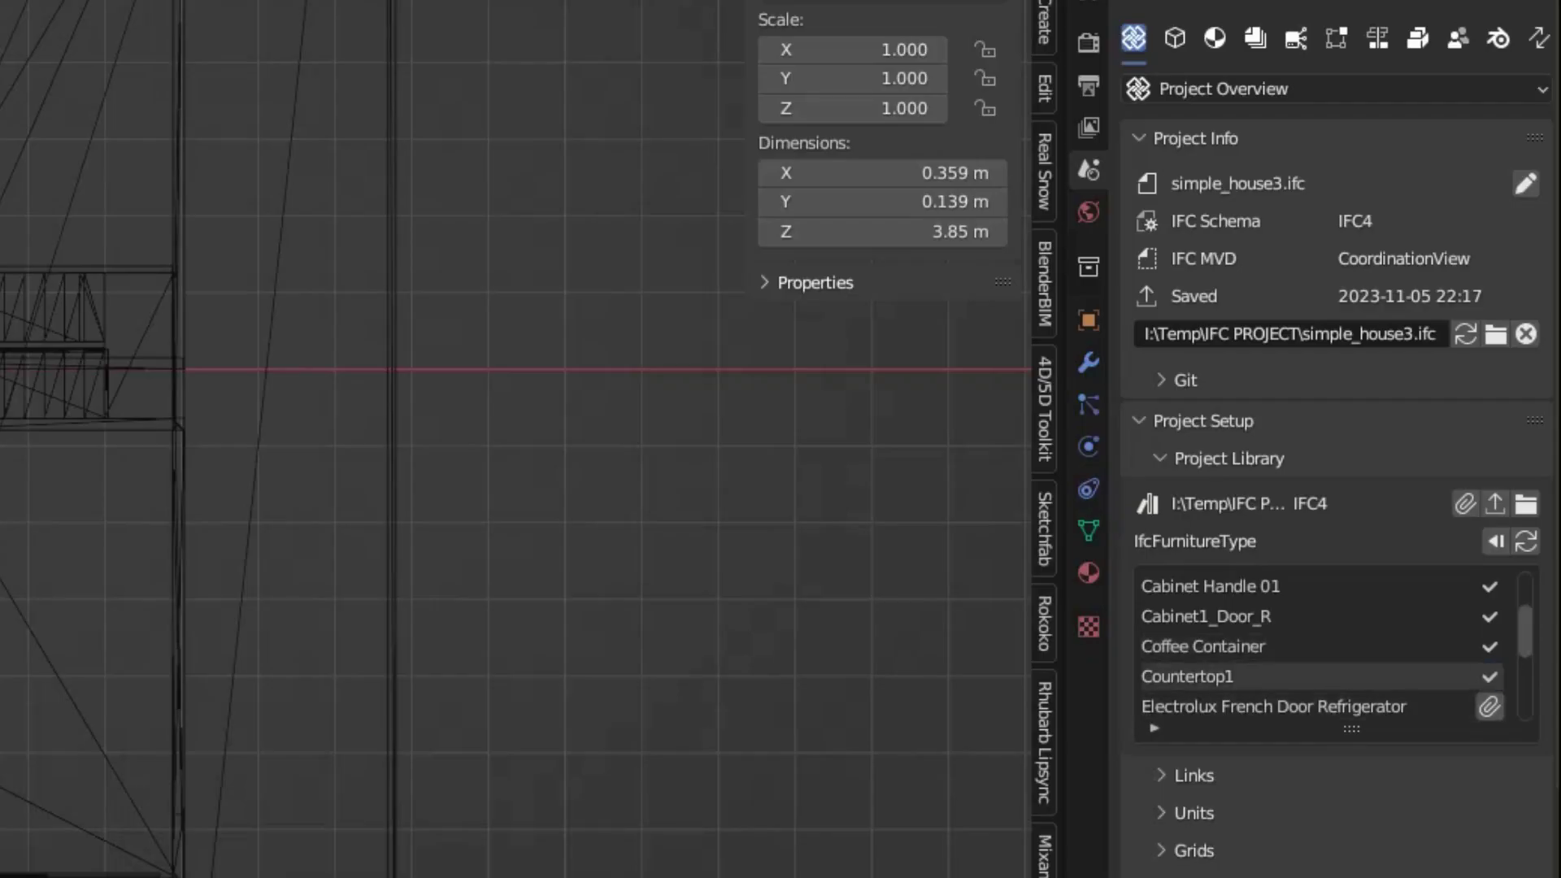
scroll(1489, 676, down, 3)
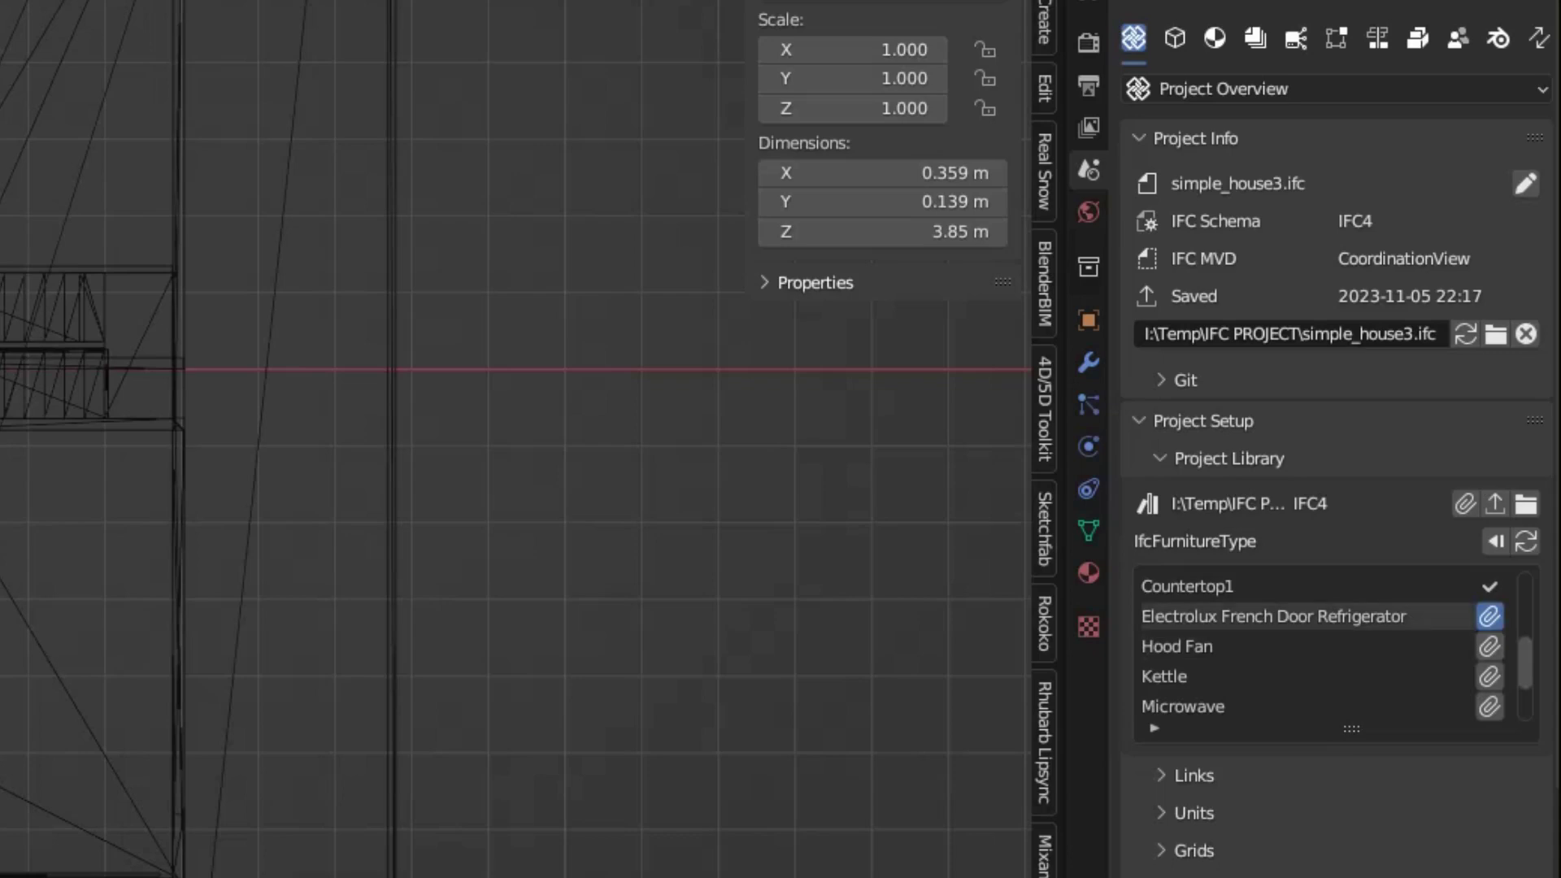
click(1489, 616)
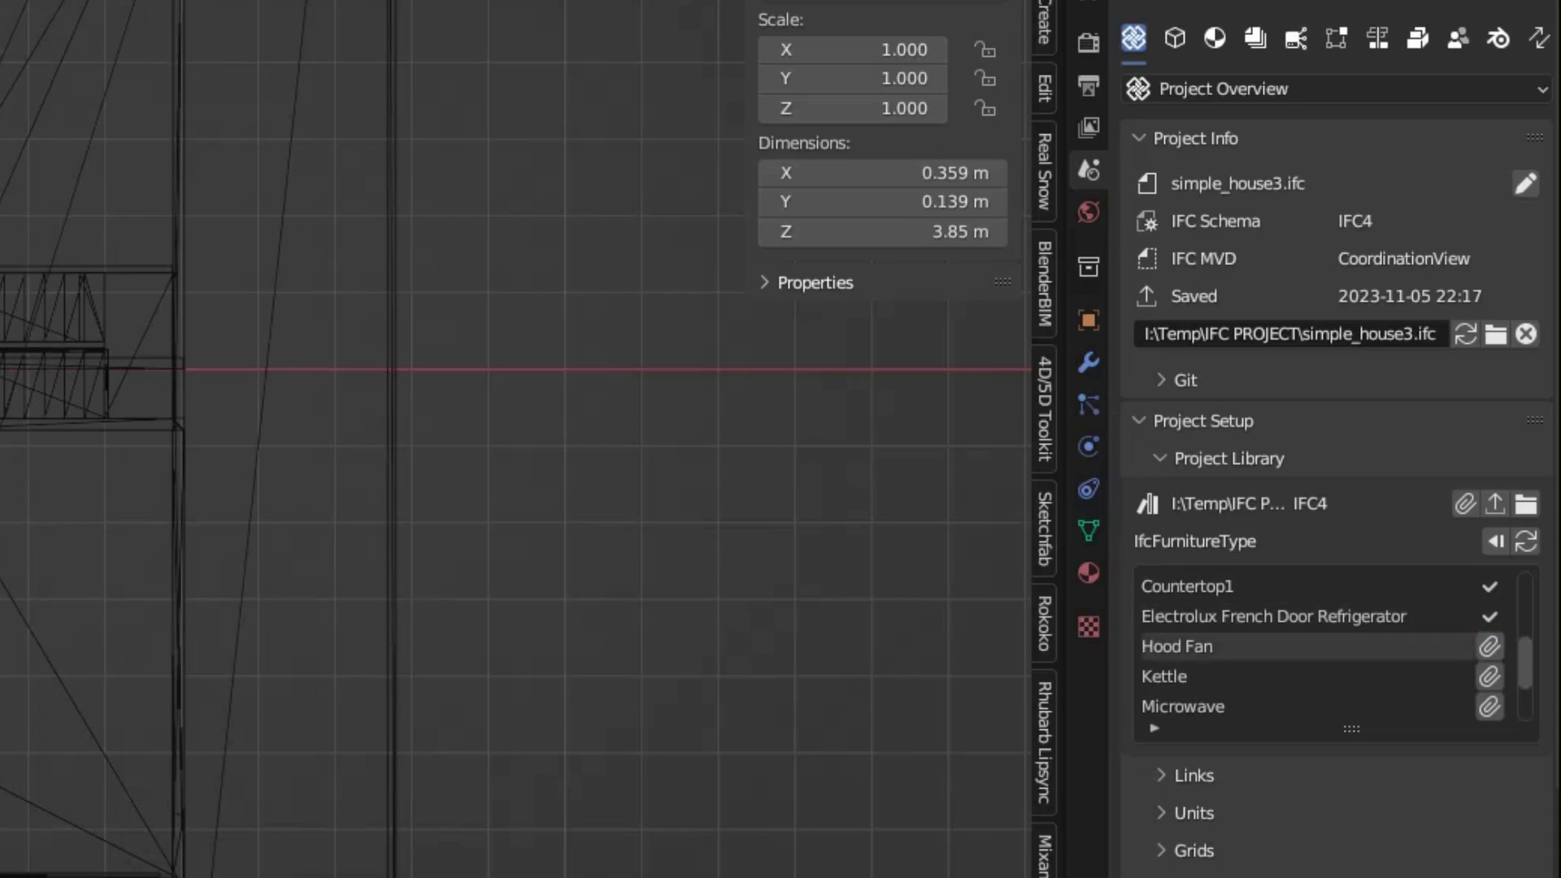
click(1490, 647)
click(1490, 677)
scroll(1490, 646, down, 2)
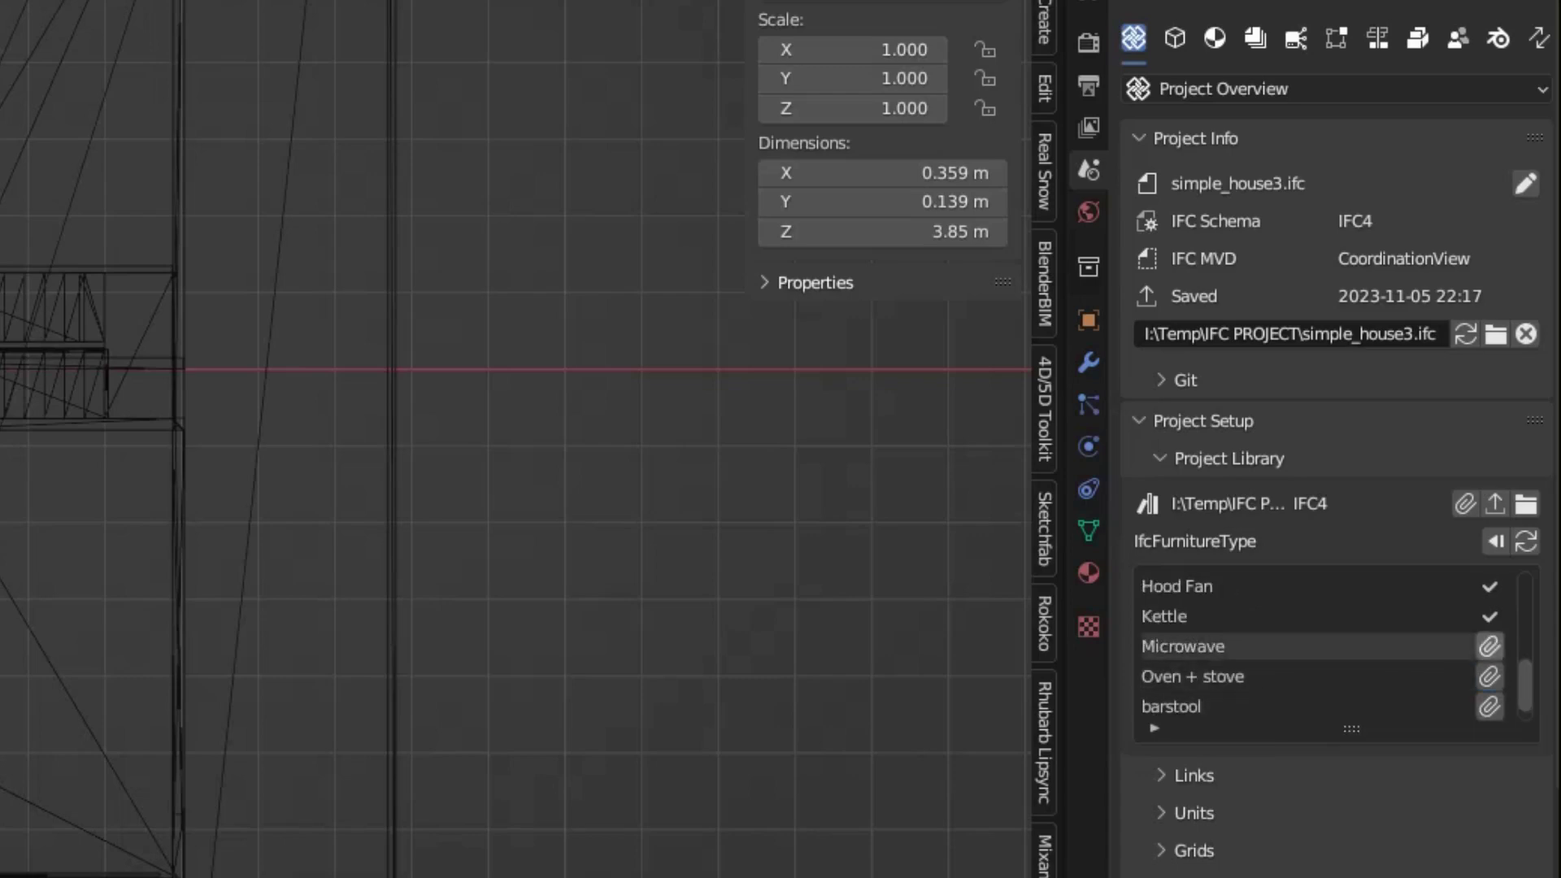
click(1490, 646)
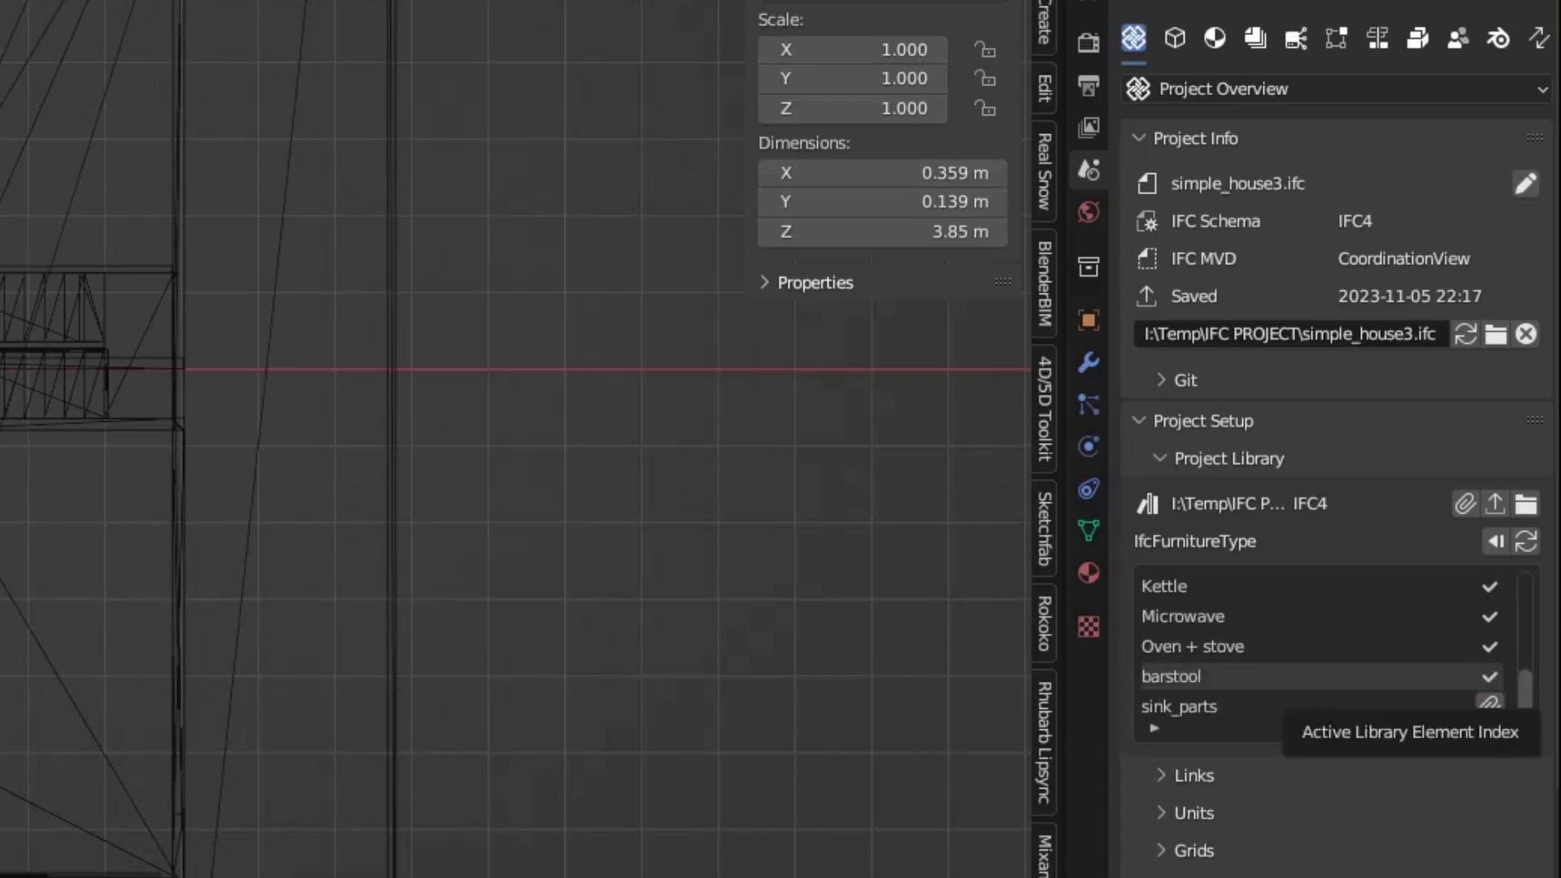
click(1490, 703)
scroll(1317, 651, up, 10)
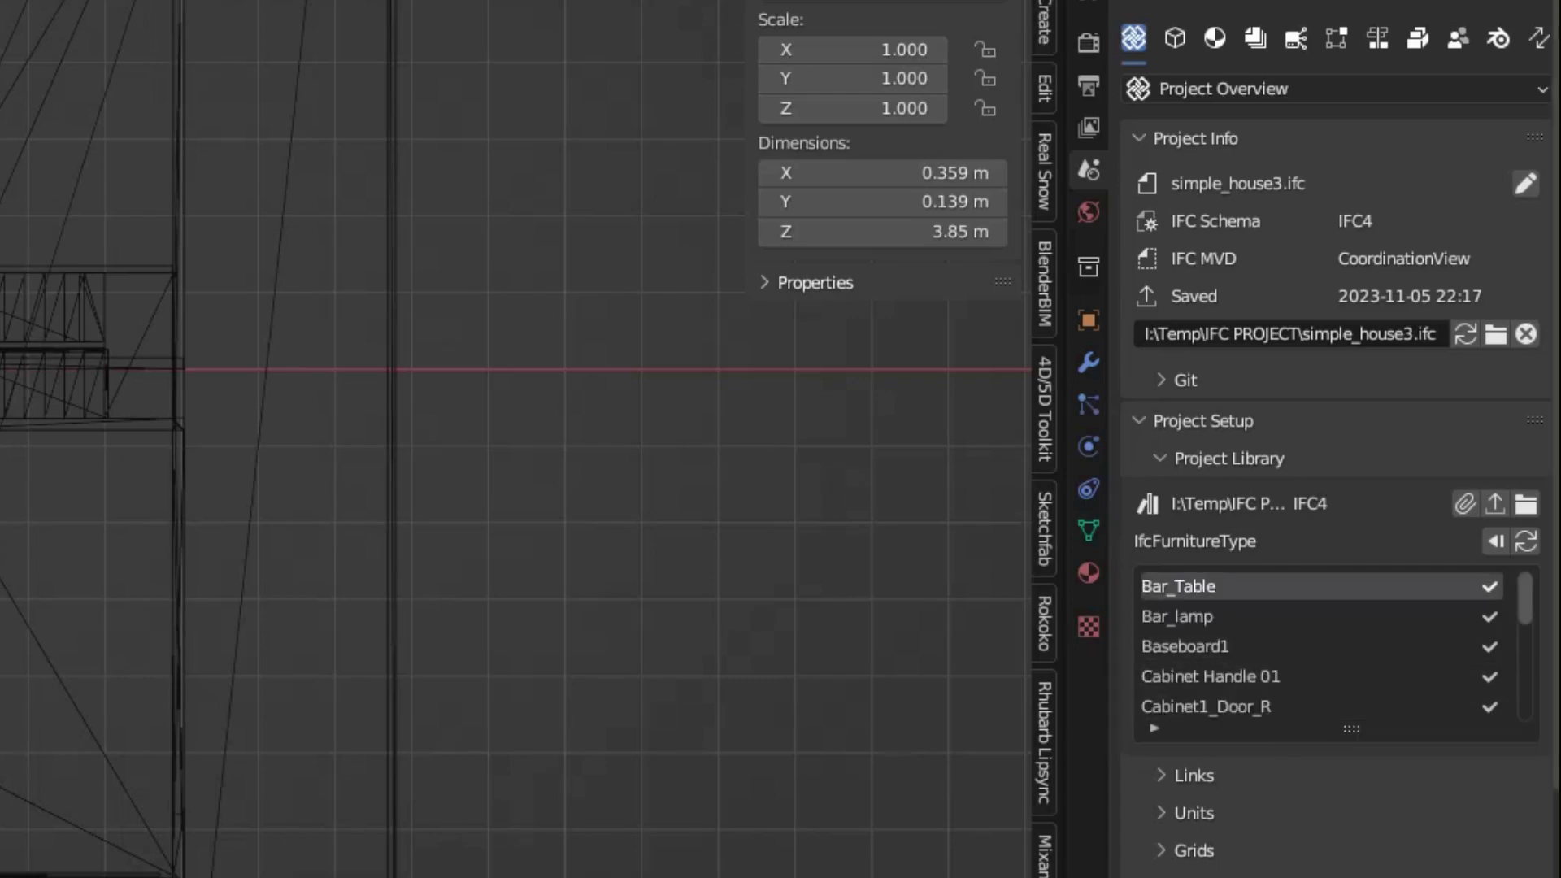
scroll(1318, 647, down, 10)
scroll(521, 440, up, 1)
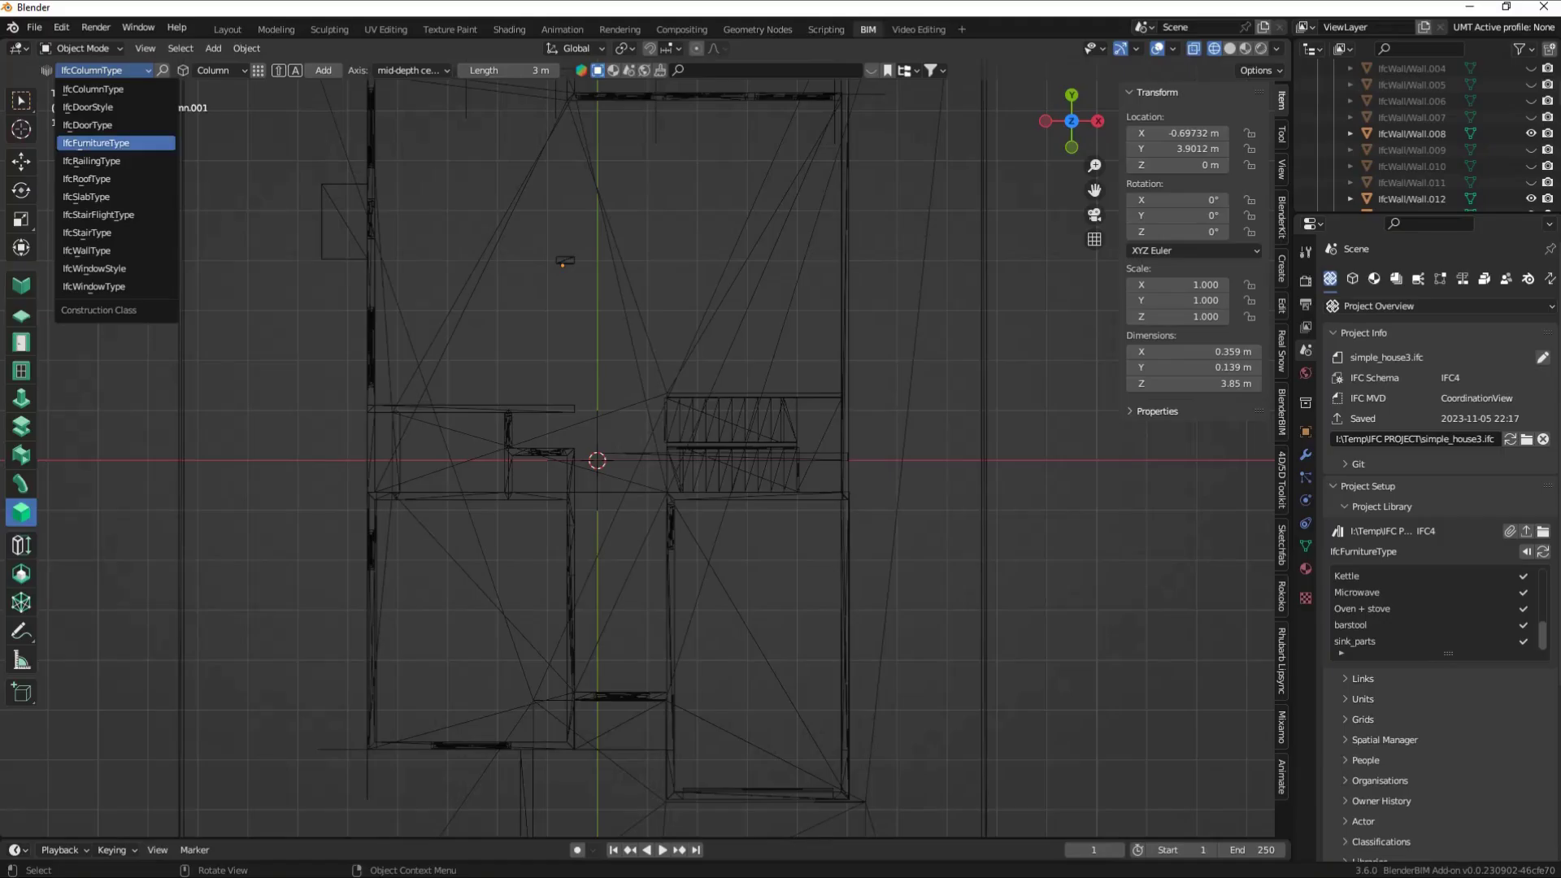
Place a Bar_Table IfcFurnitureType instance and nudge it slightly along Y and X.
click(116, 142)
click(387, 70)
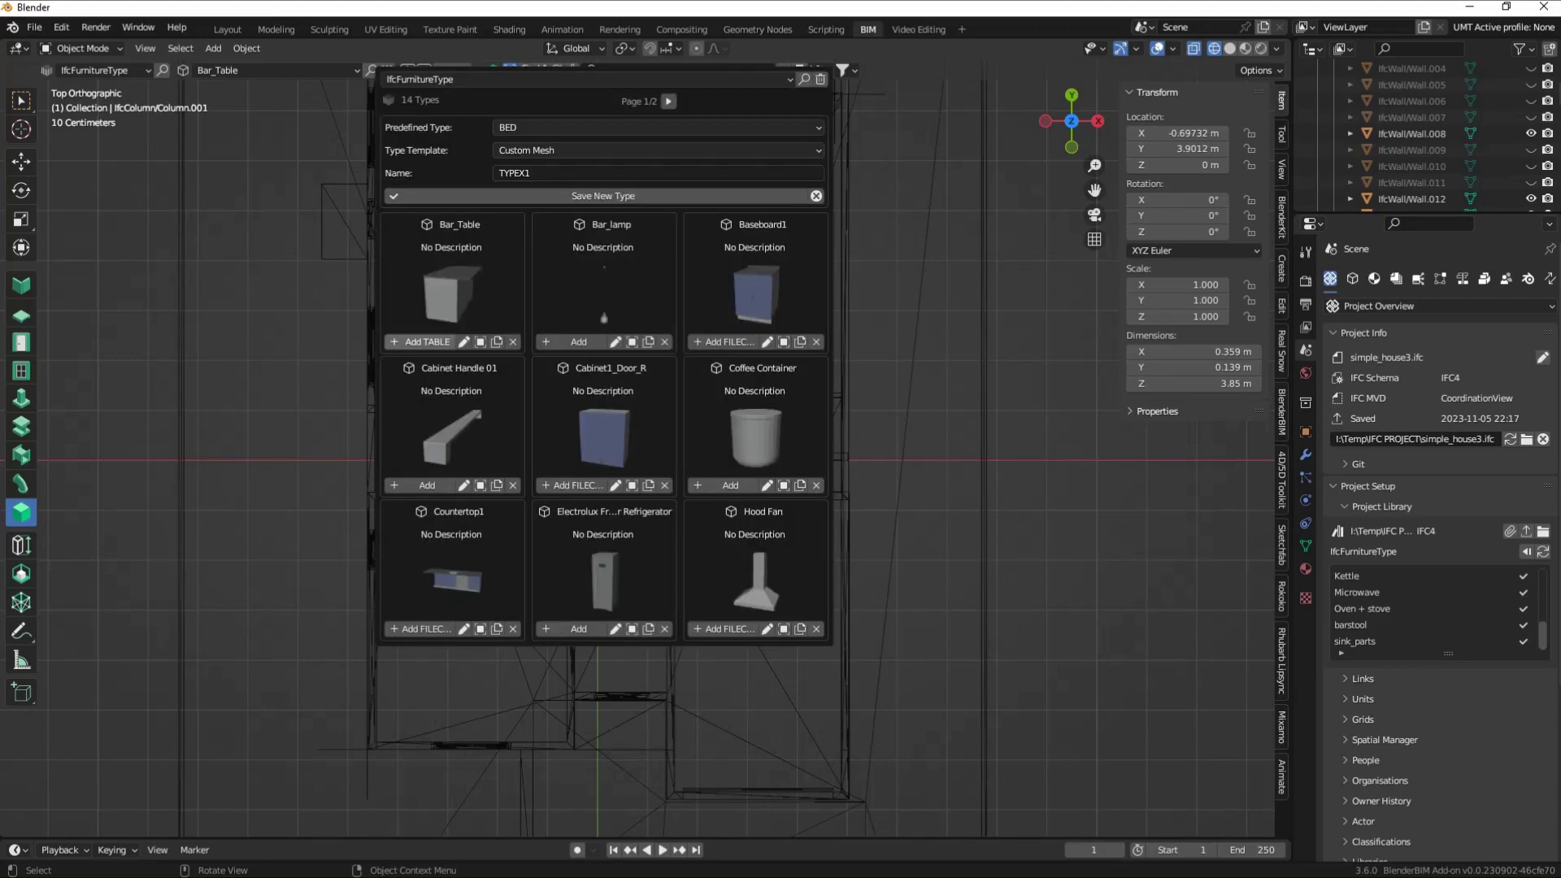
click(421, 342)
click(22, 161)
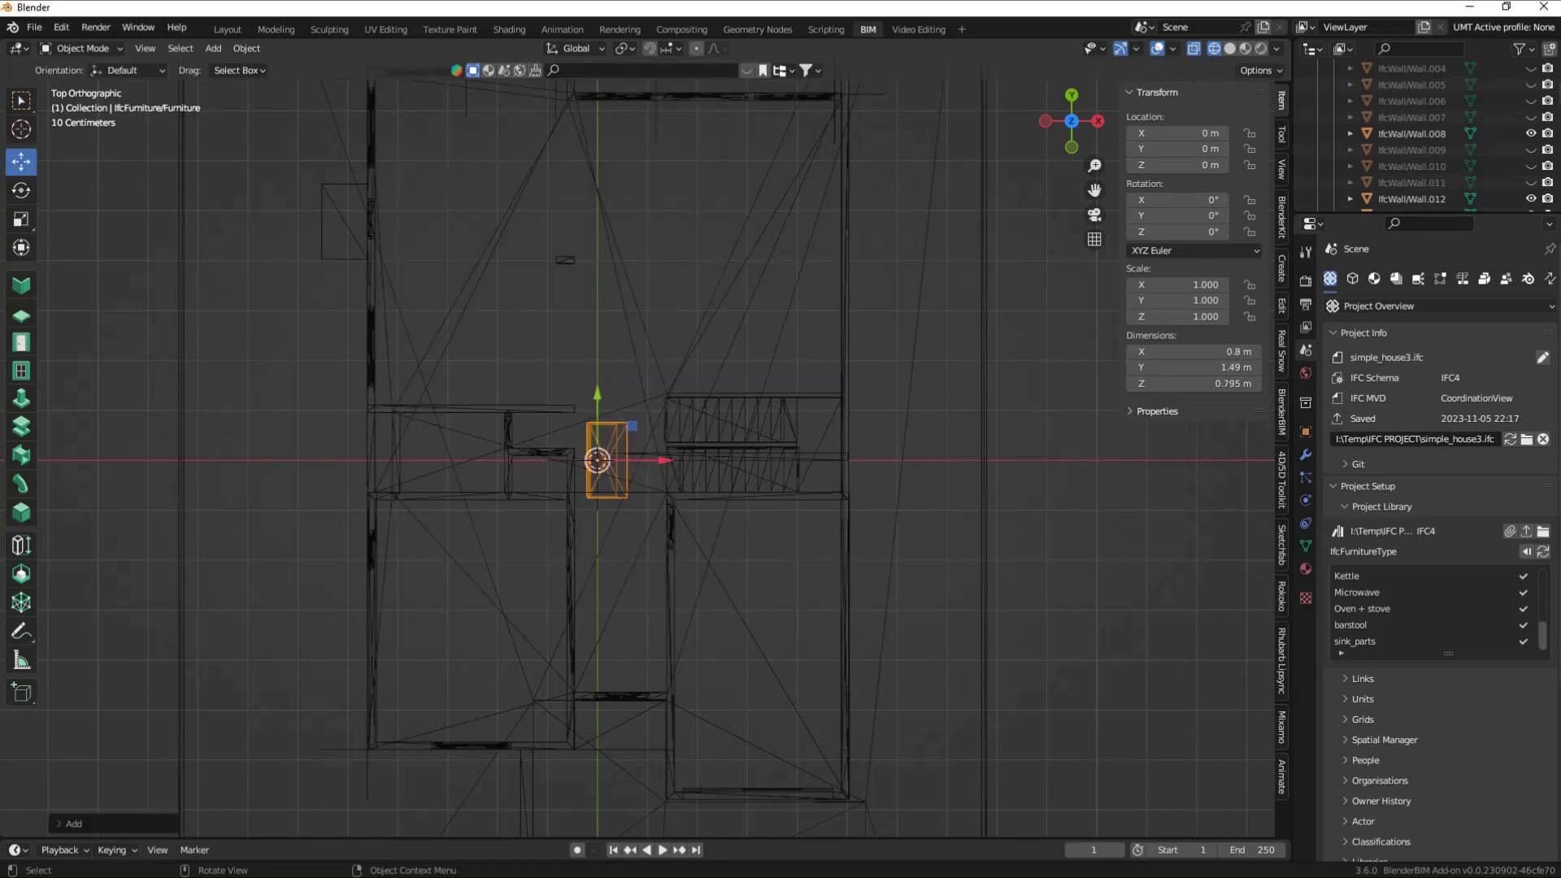
drag(598, 396, 598, 392)
scroll(610, 228, up, 3)
mouse_move(597, 239)
mouse_down()
mouse_move(606, 200)
mouse_move(557, 200)
mouse_up()
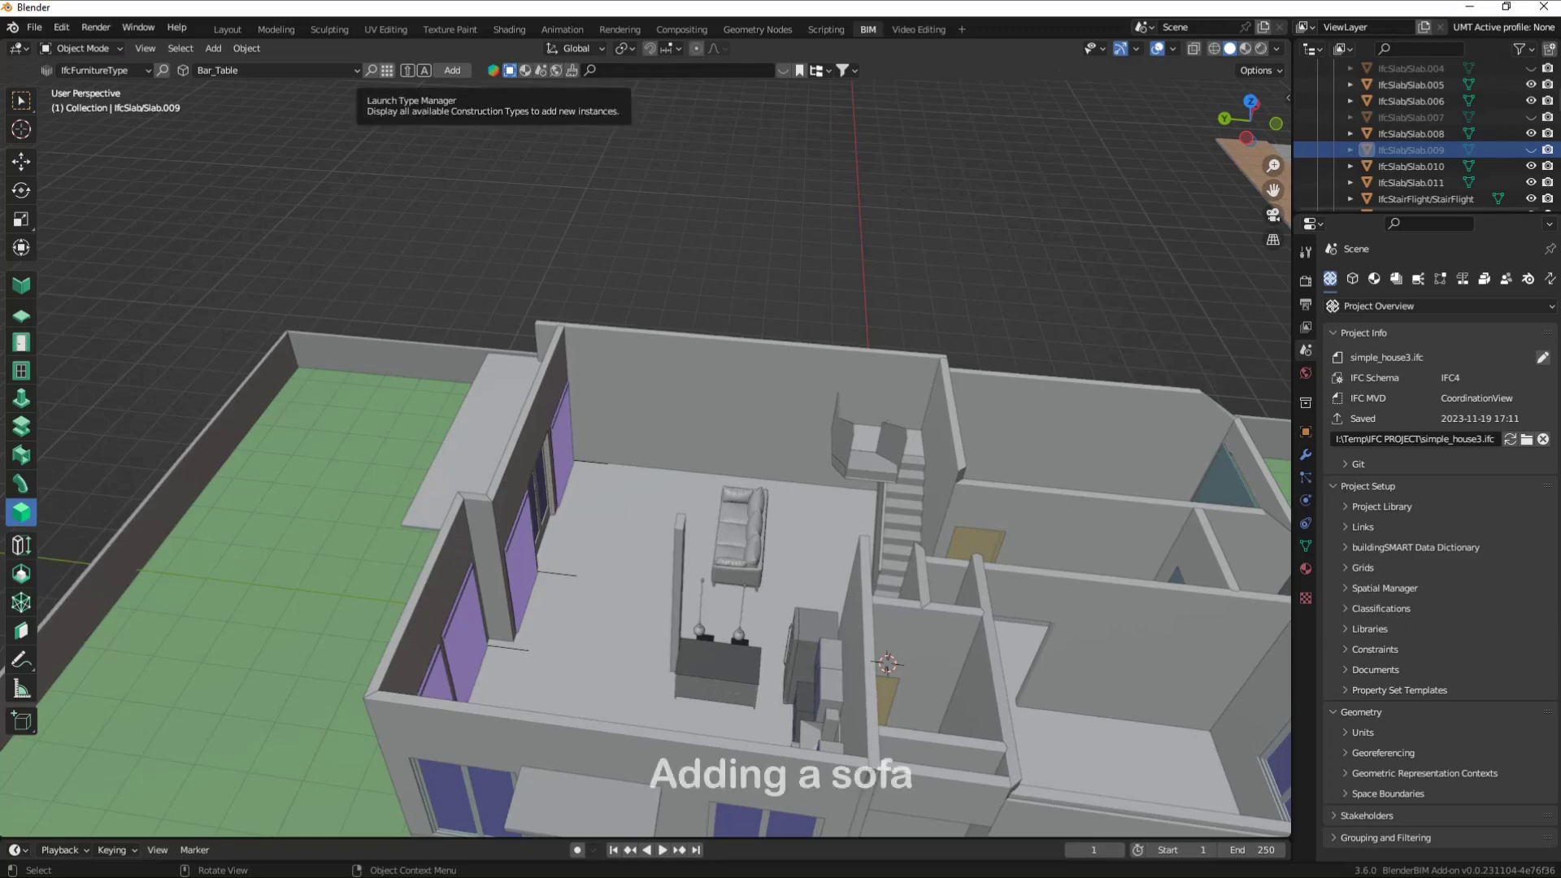
Add a Taylor Sofa and move it into the living room.
click(387, 70)
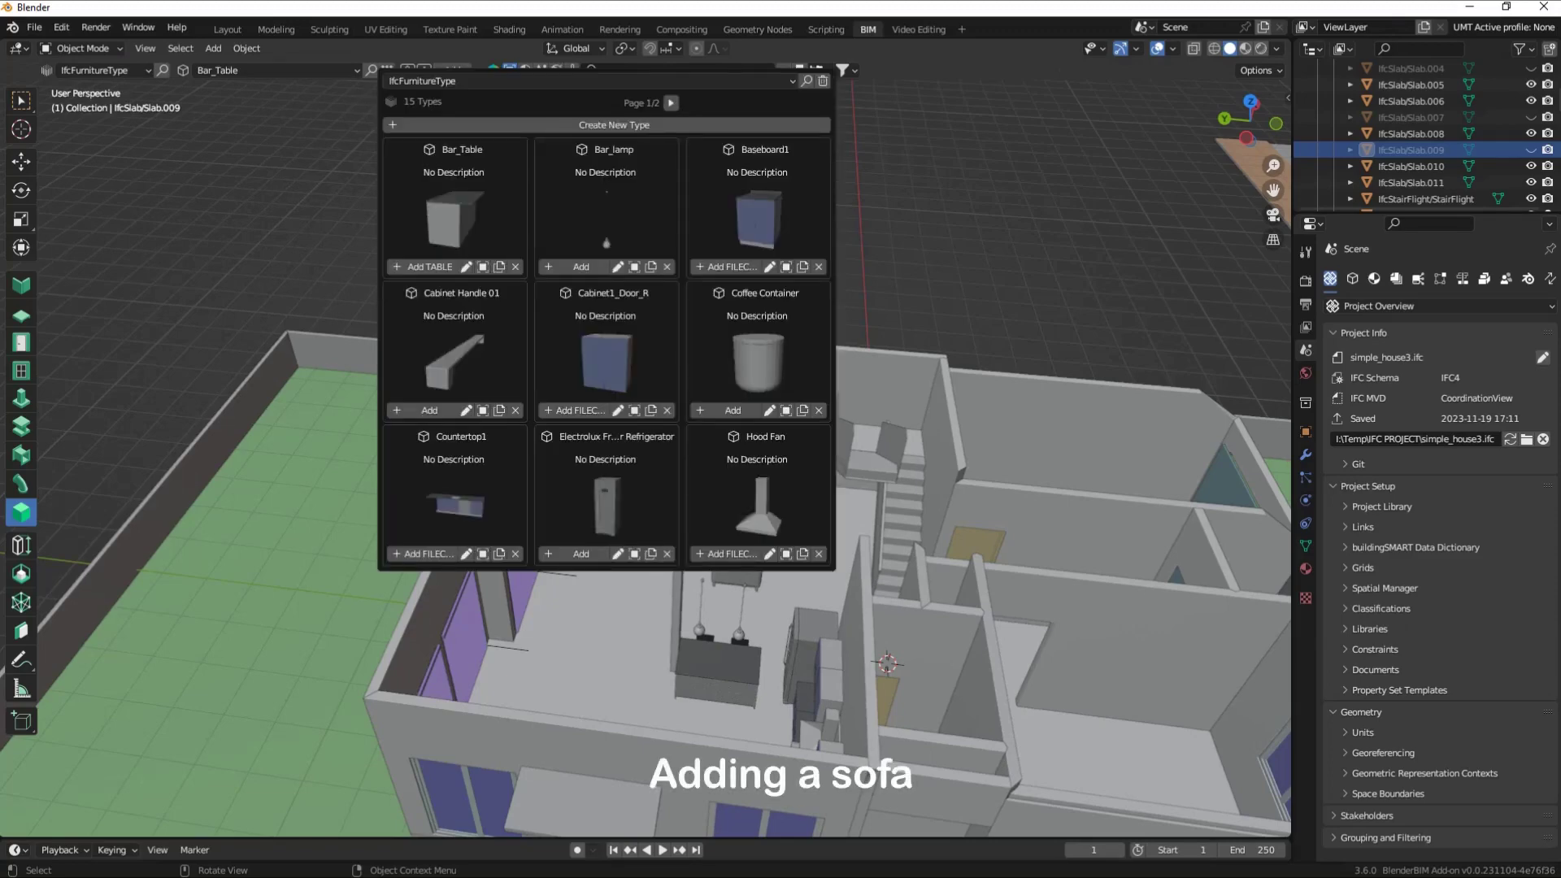
click(671, 102)
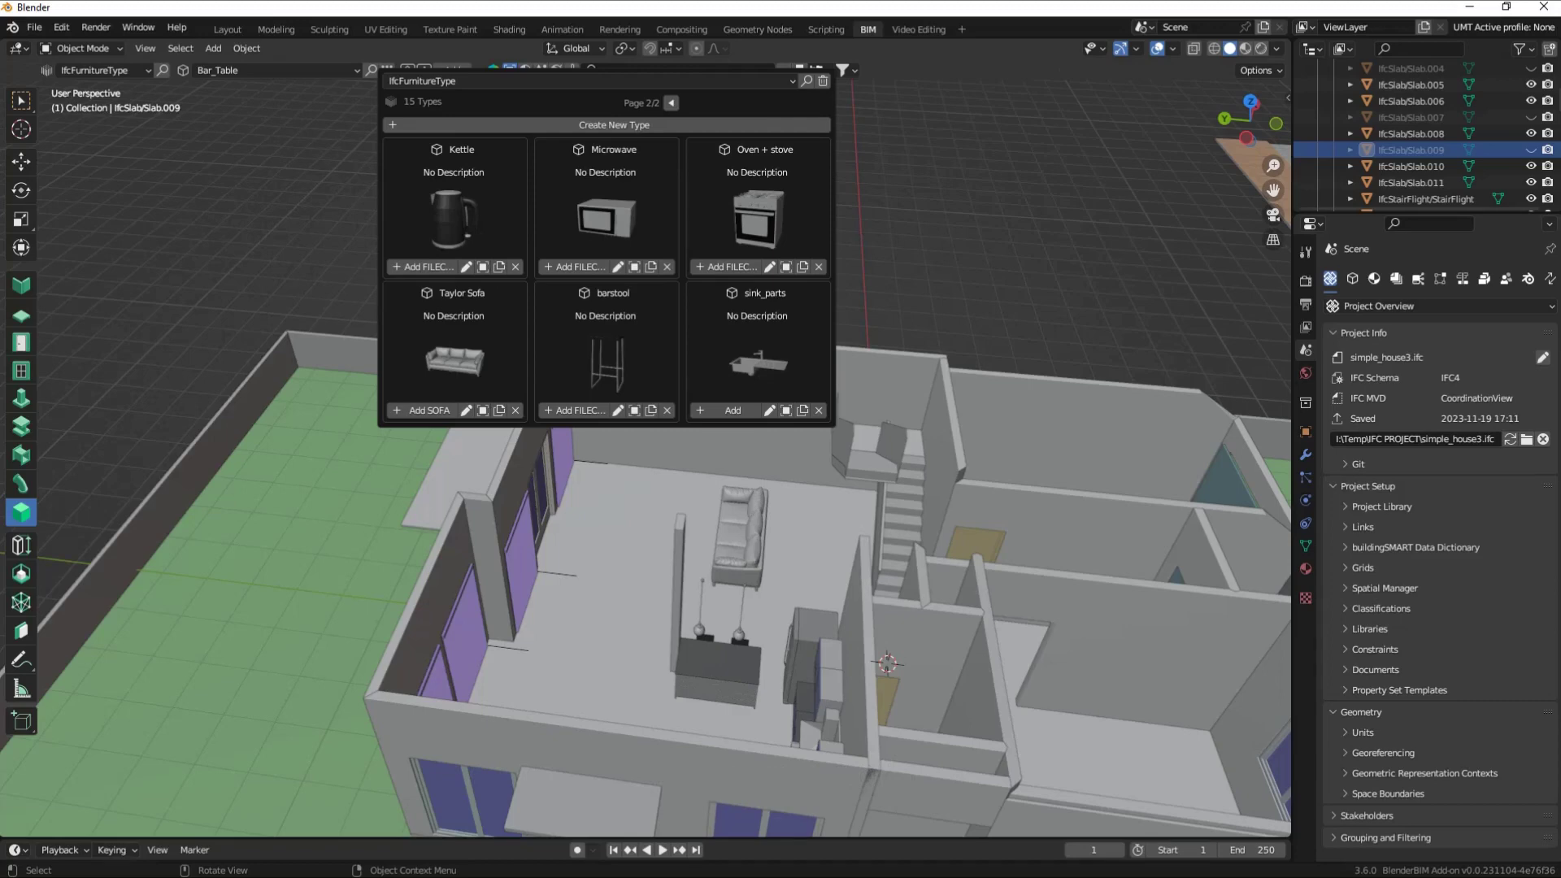
click(423, 410)
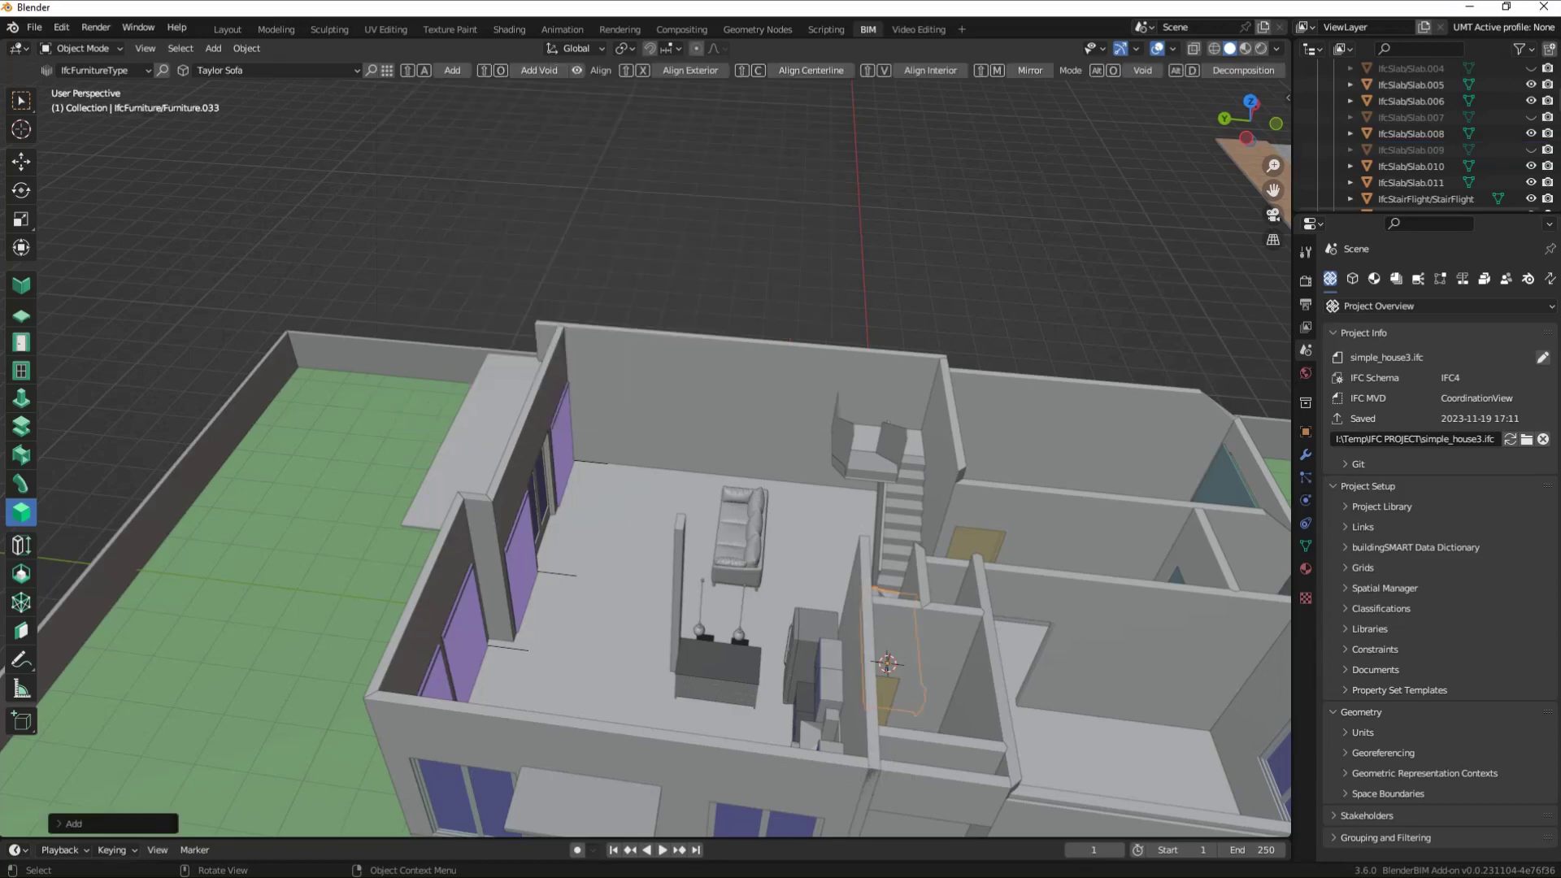
middle_drag(650, 448, 570, 431)
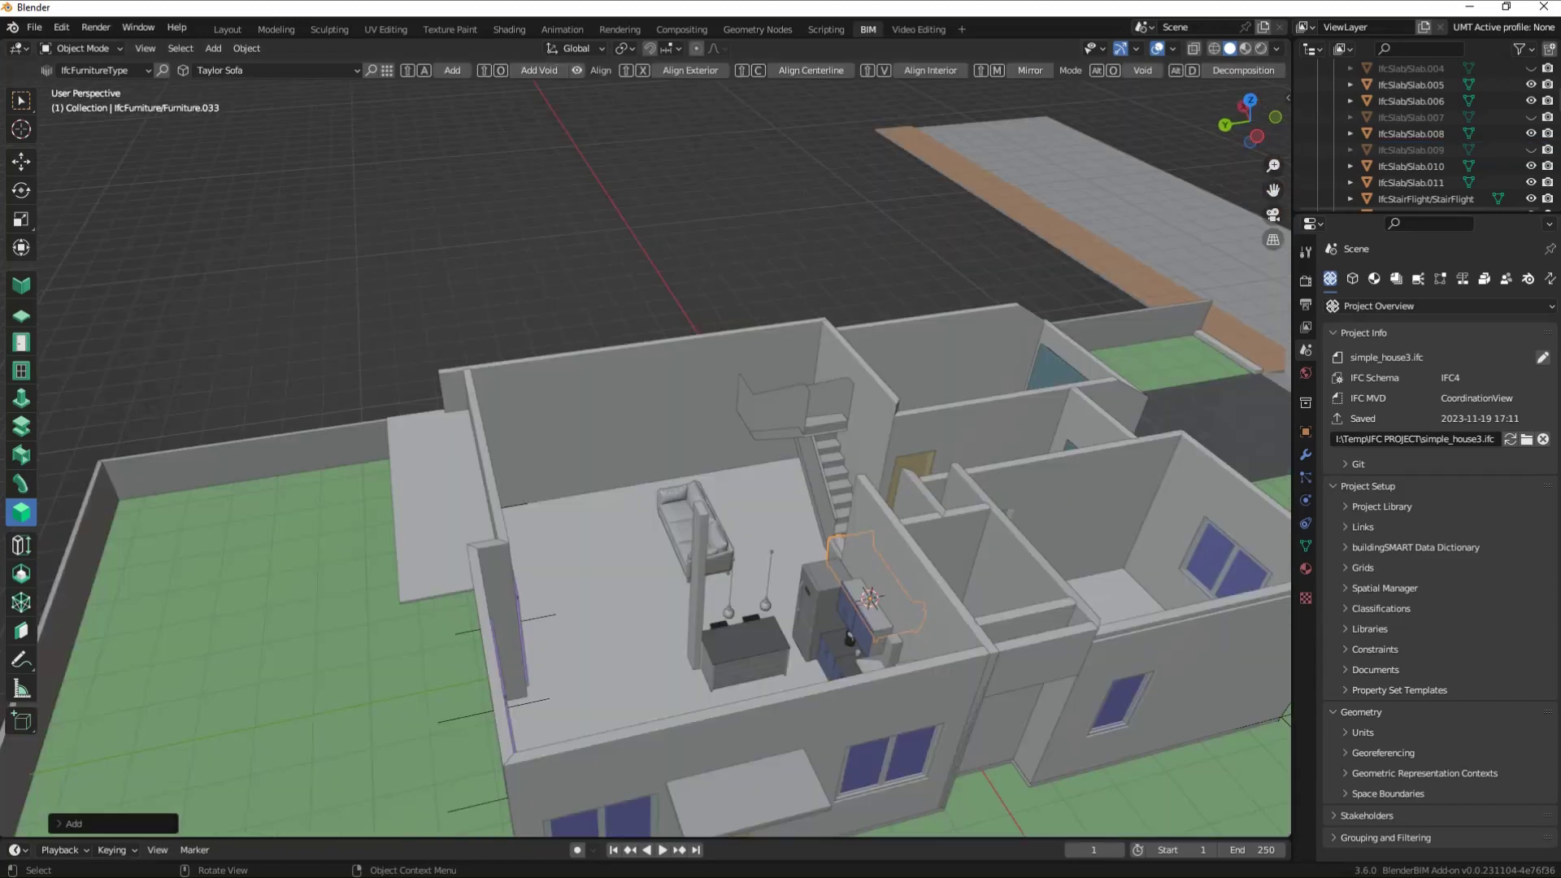
click(21, 161)
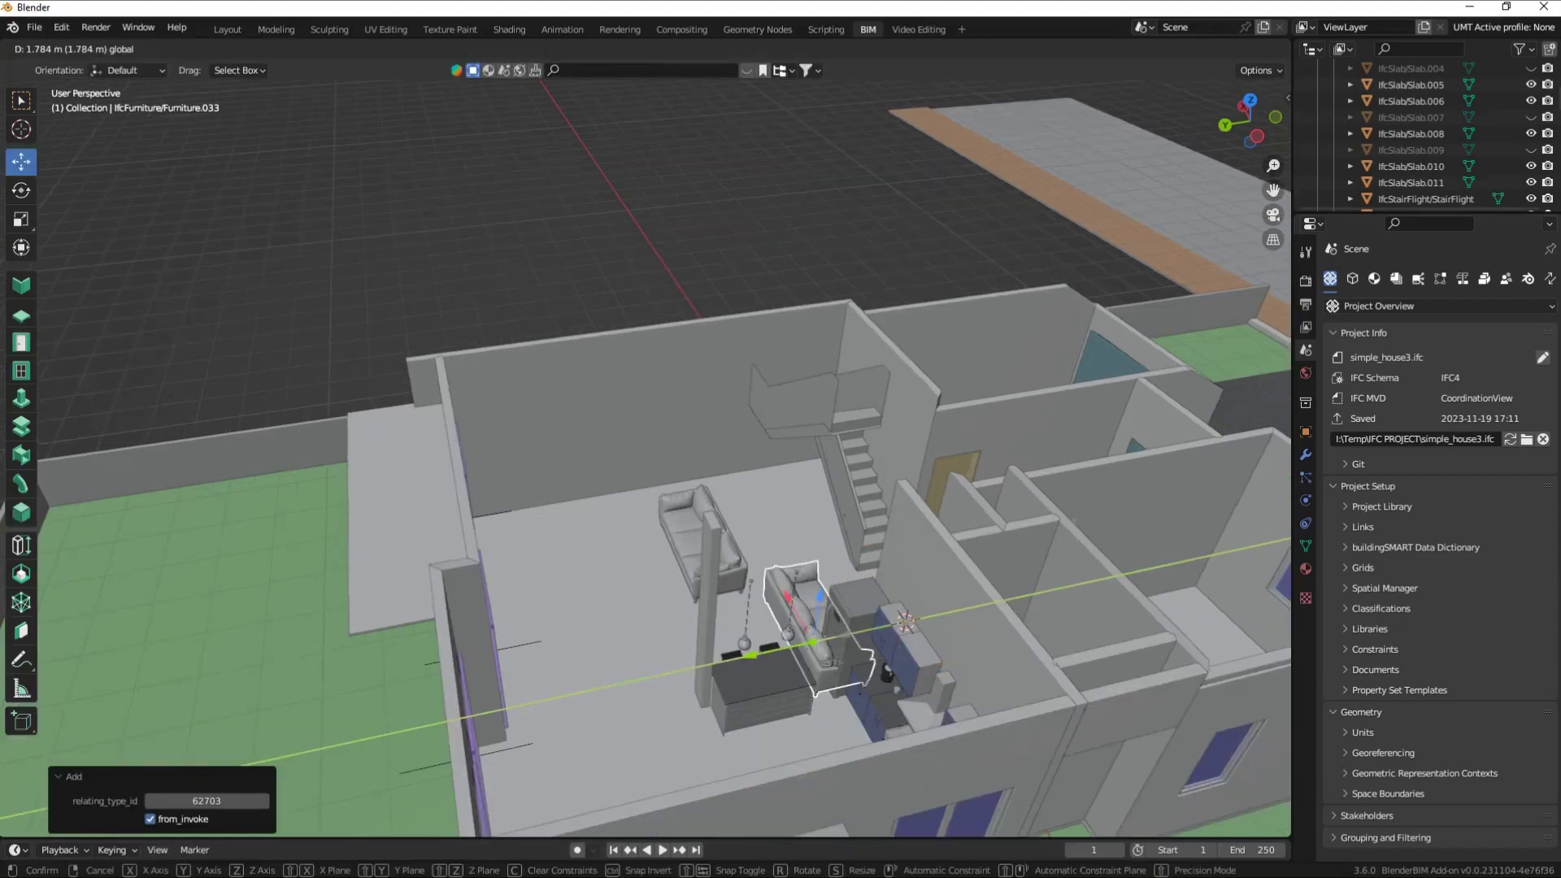
mouse_move(903, 622)
mouse_down()
mouse_move(605, 687)
mouse_move(575, 586)
mouse_move(644, 572)
mouse_up()
In top view, shift both sofas right and move each further up the plan.
shift+click(696, 553)
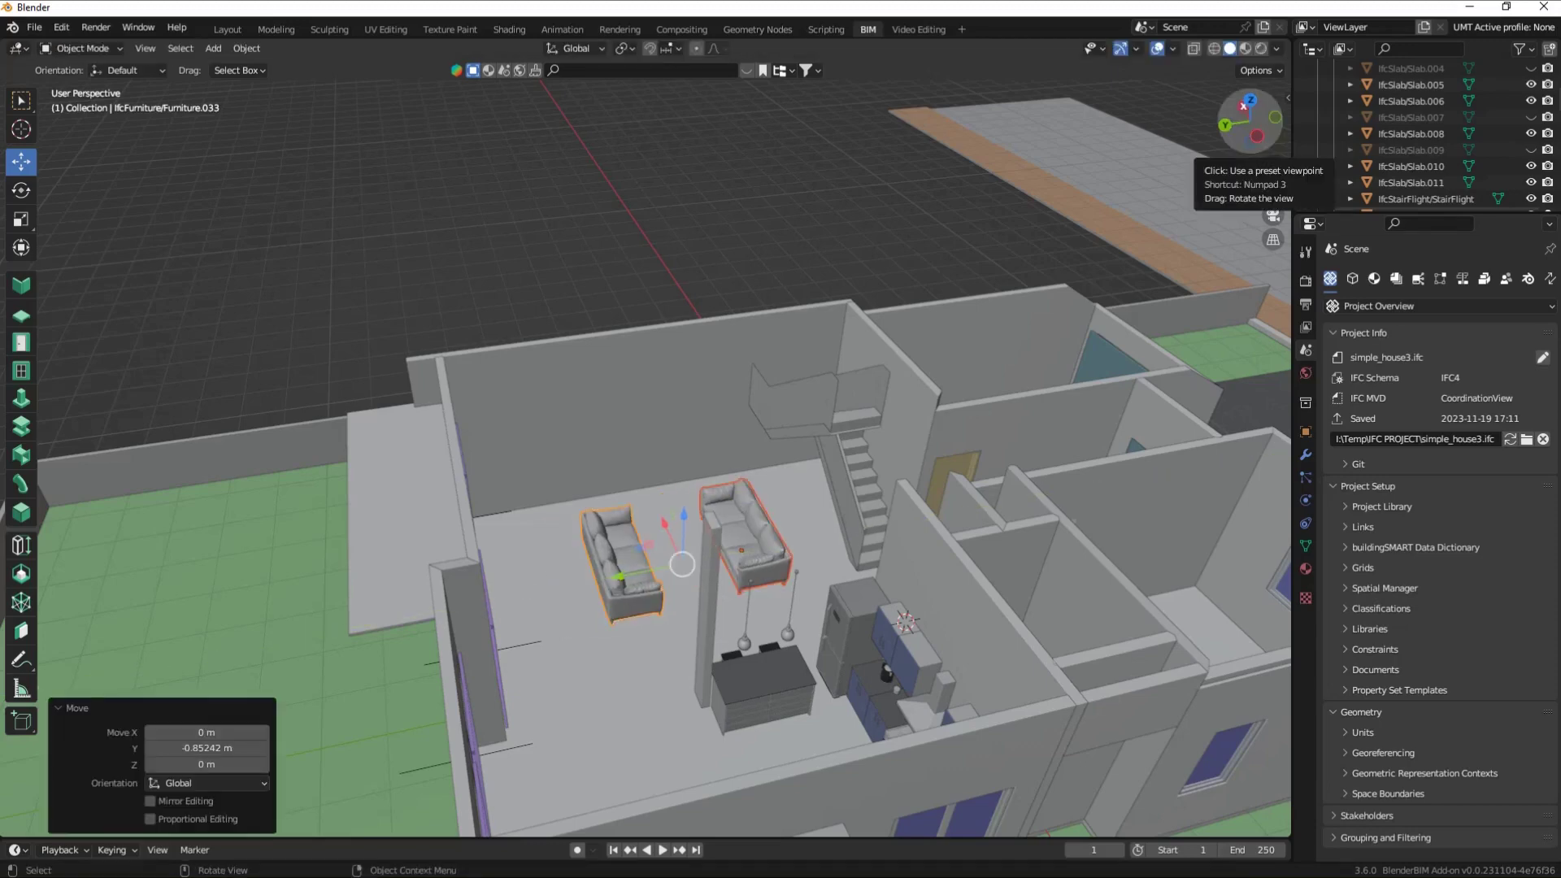
key(KP_7)
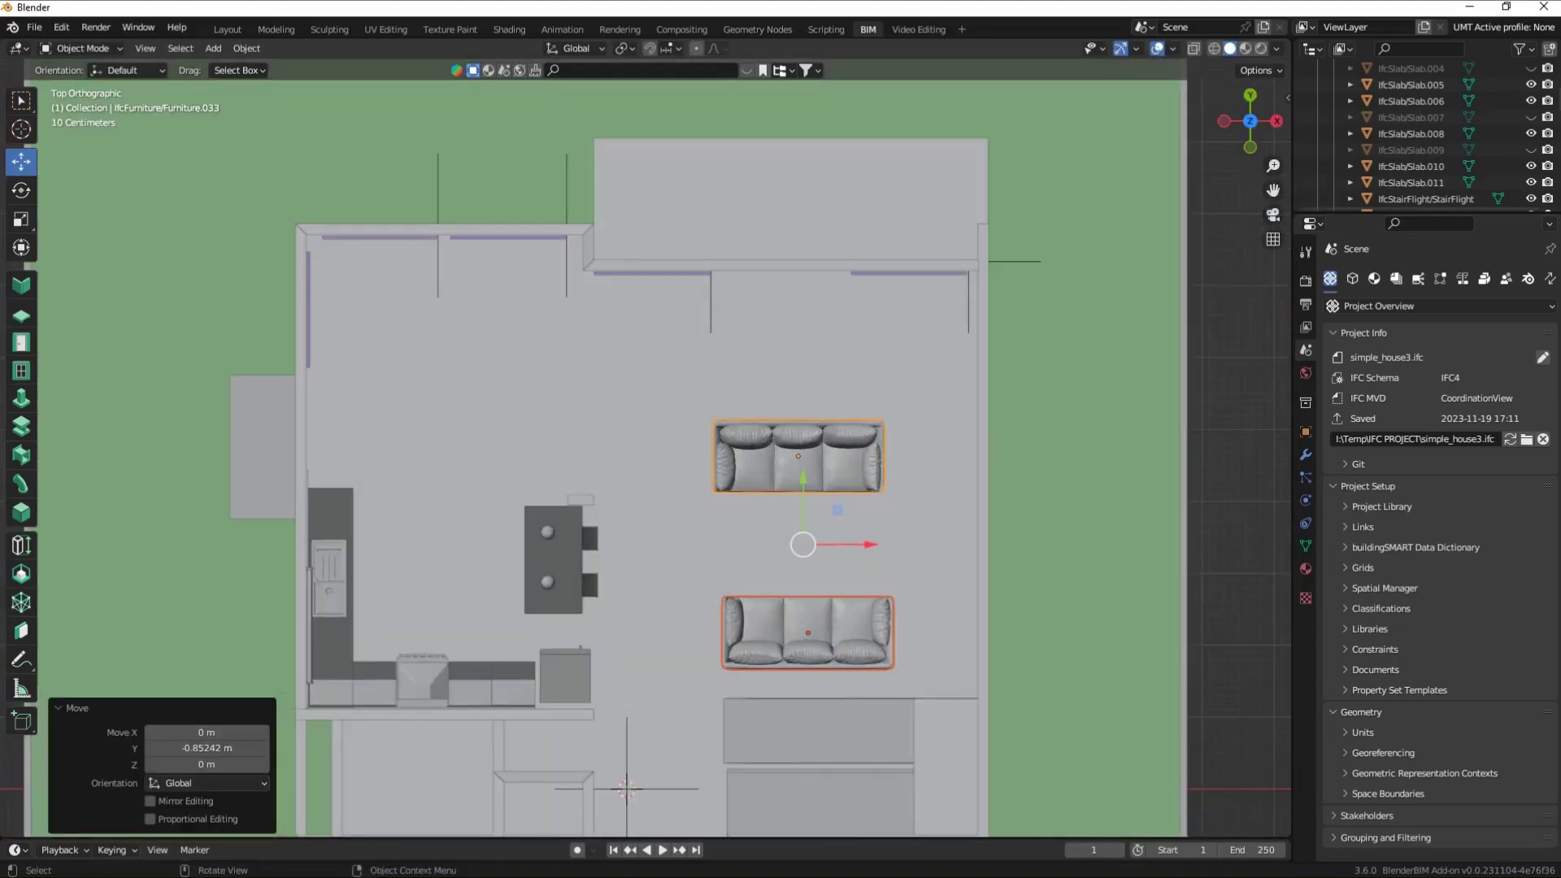
drag(870, 544, 884, 544)
click(814, 455)
drag(881, 456, 886, 457)
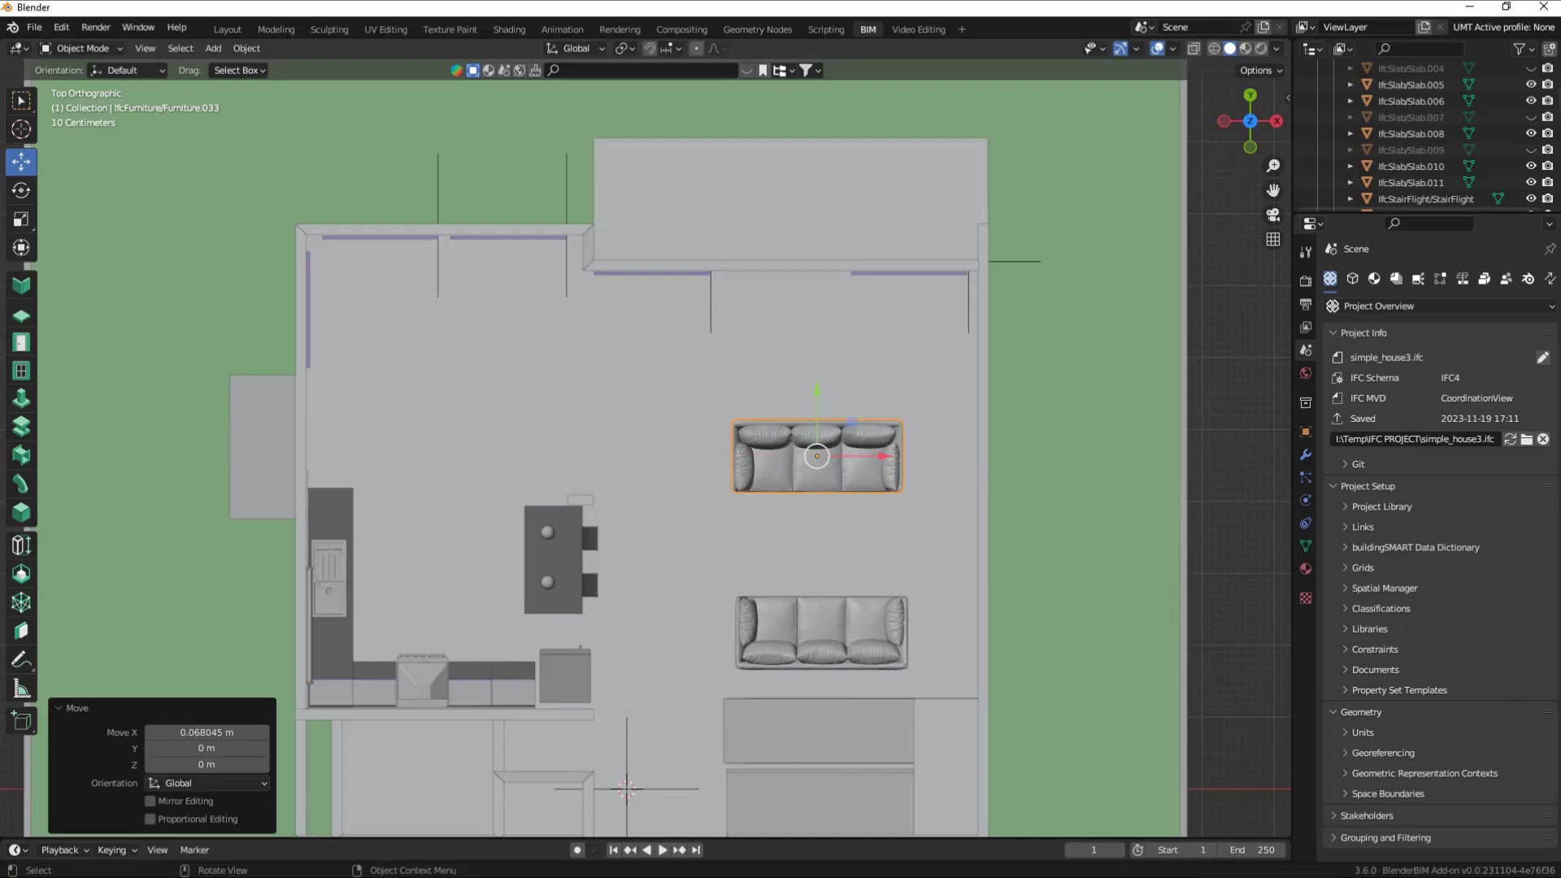
drag(816, 397, 817, 350)
click(822, 633)
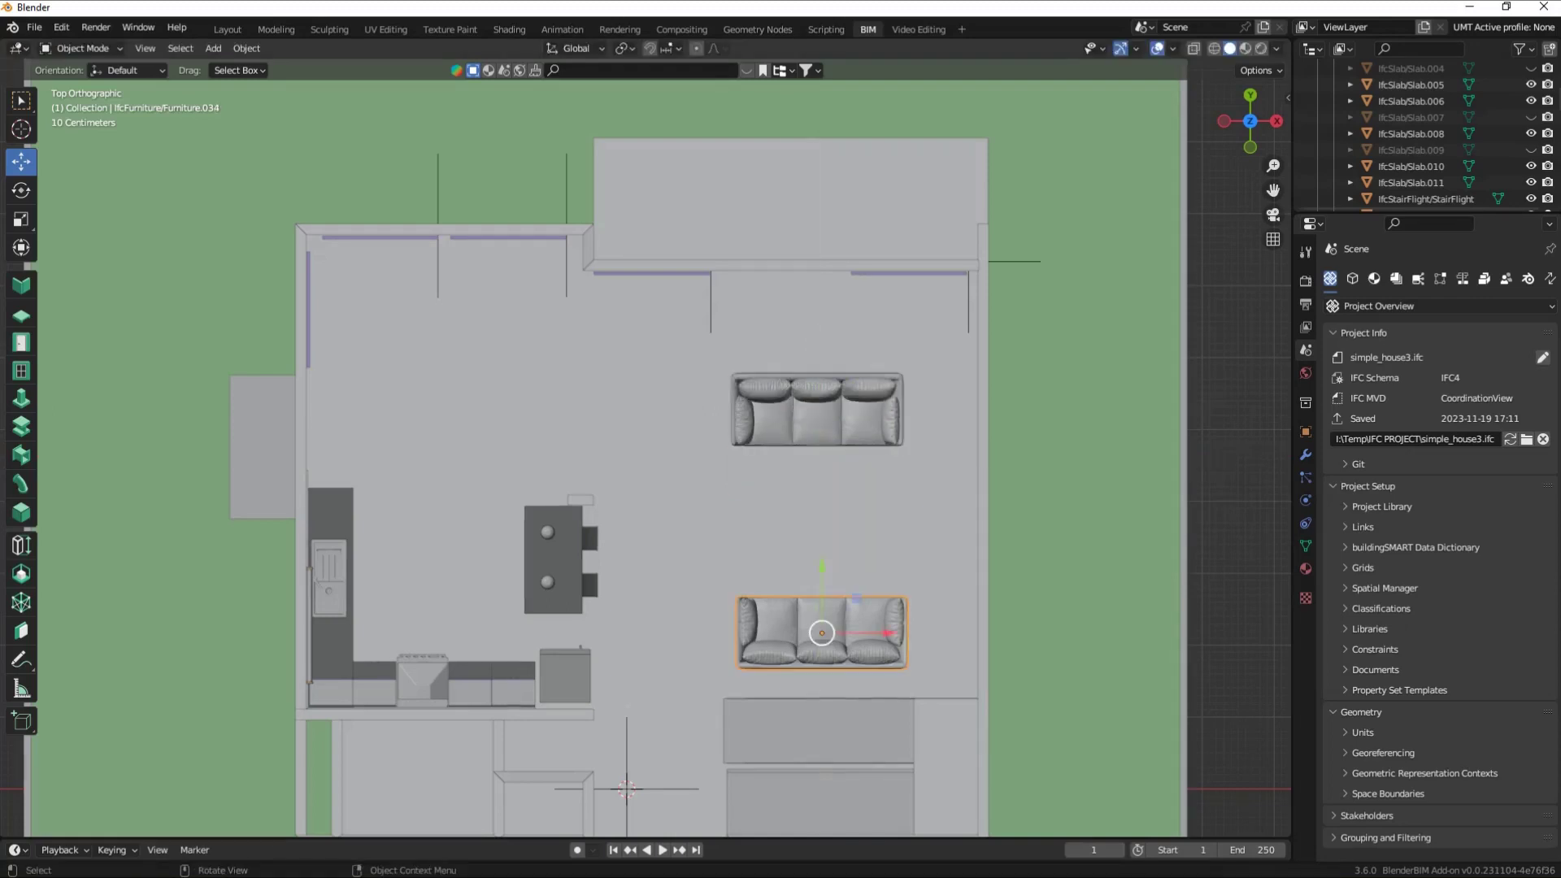
drag(822, 569, 822, 520)
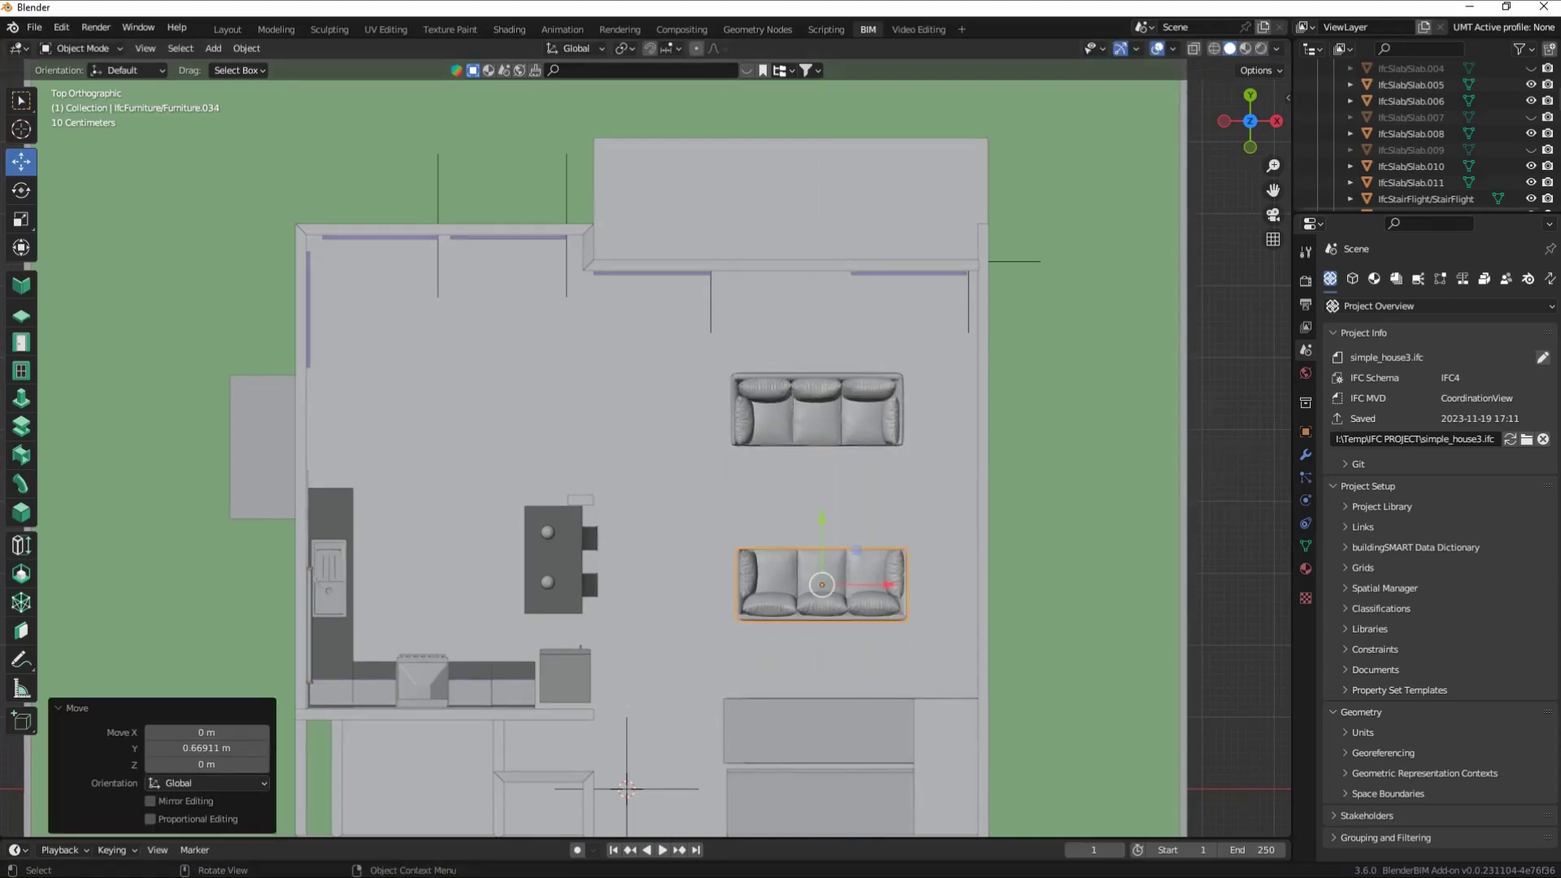
click(34, 27)
Append the Collection from modern_fireplace.blend into the scene.
click(57, 271)
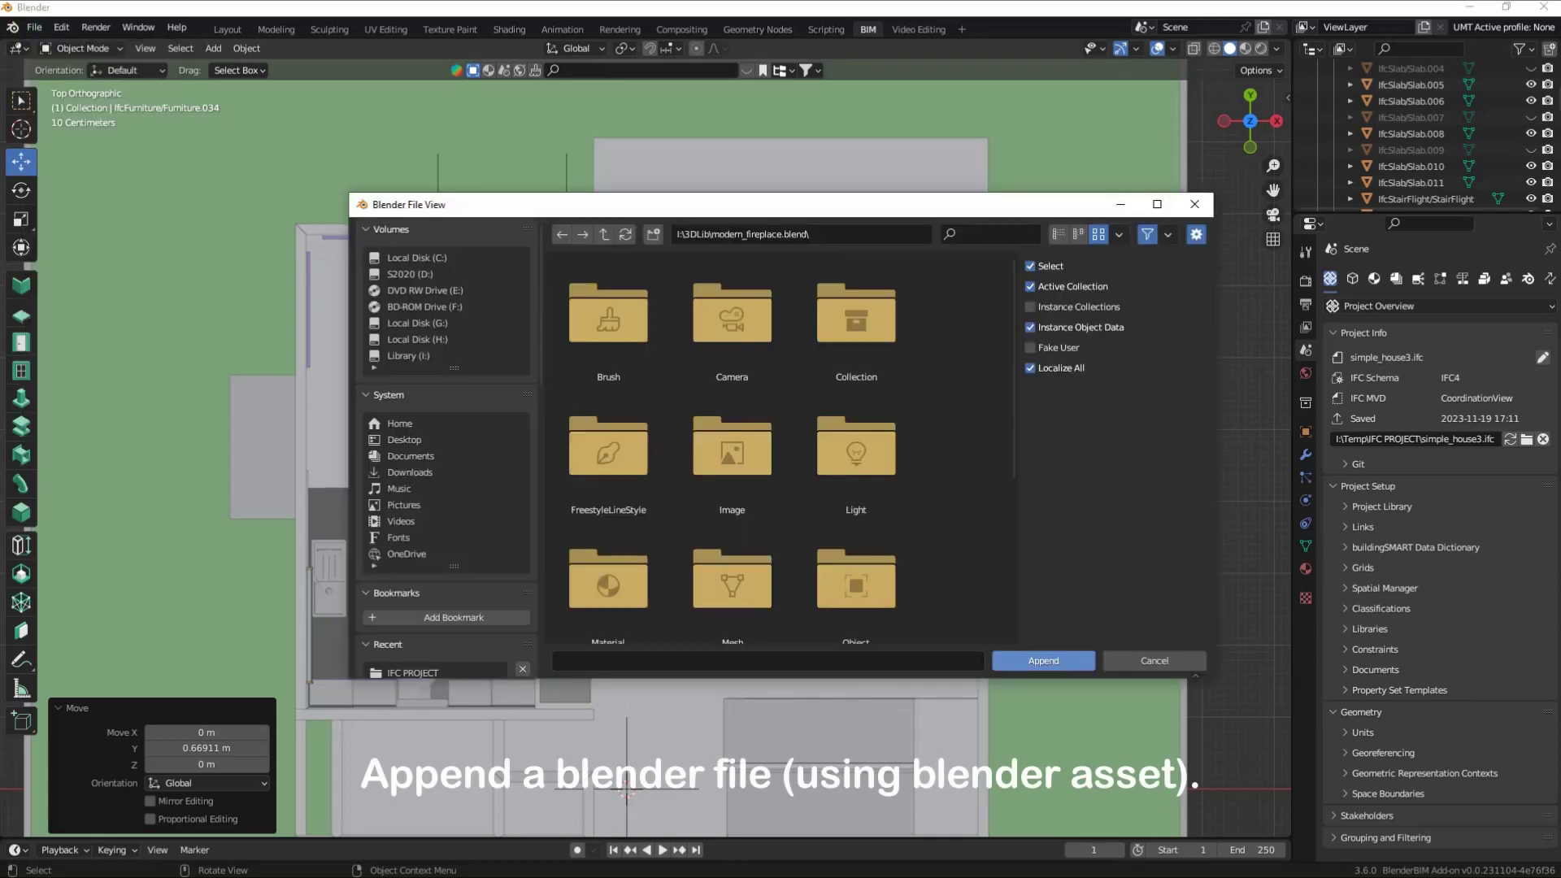
double_click(856, 325)
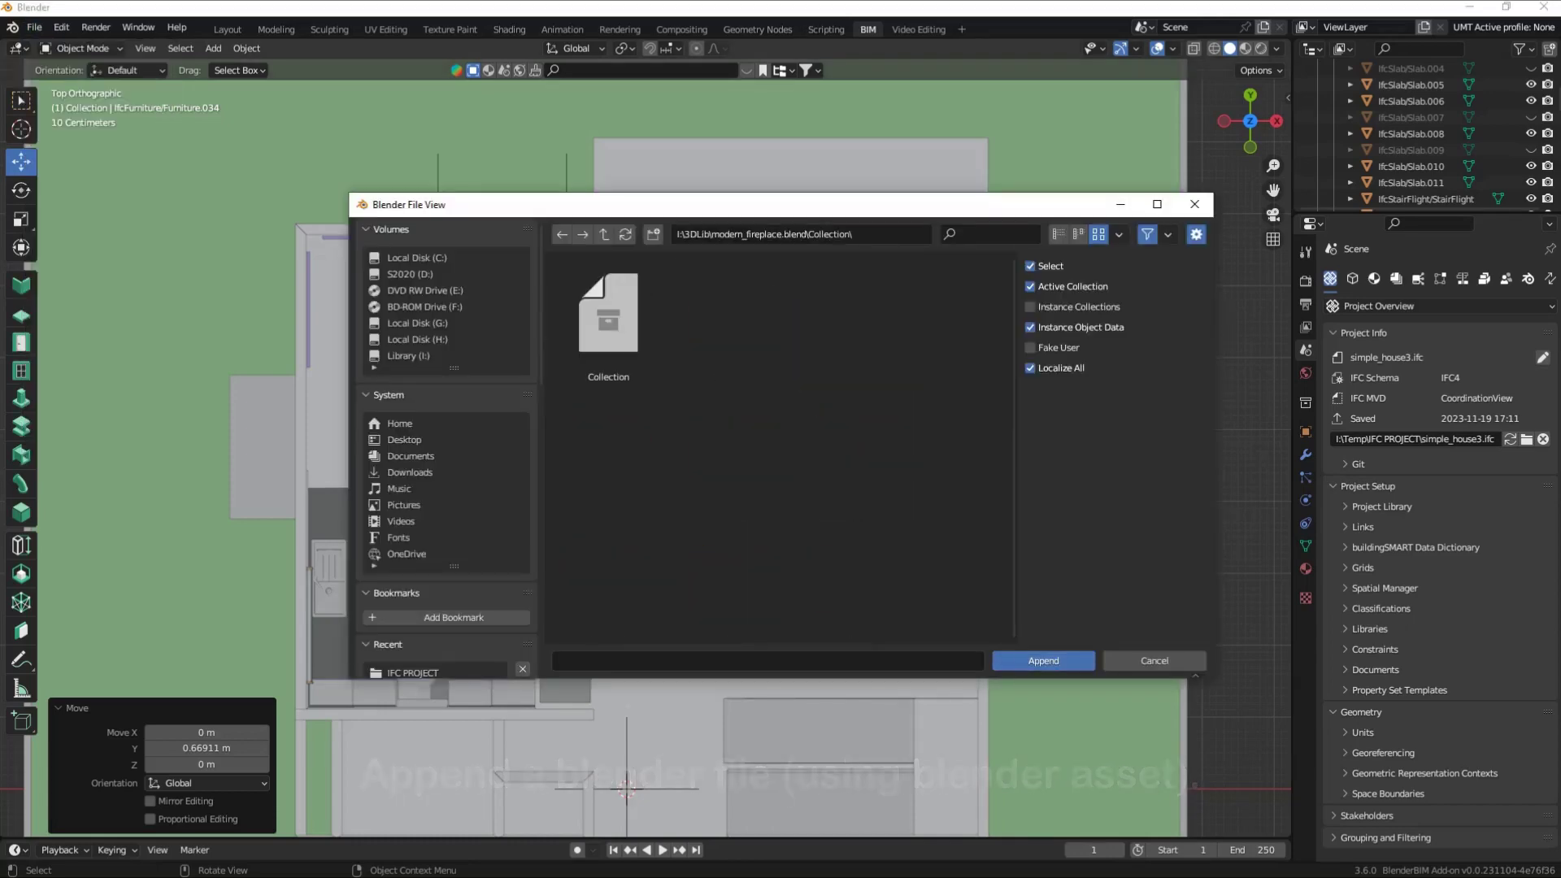
click(609, 321)
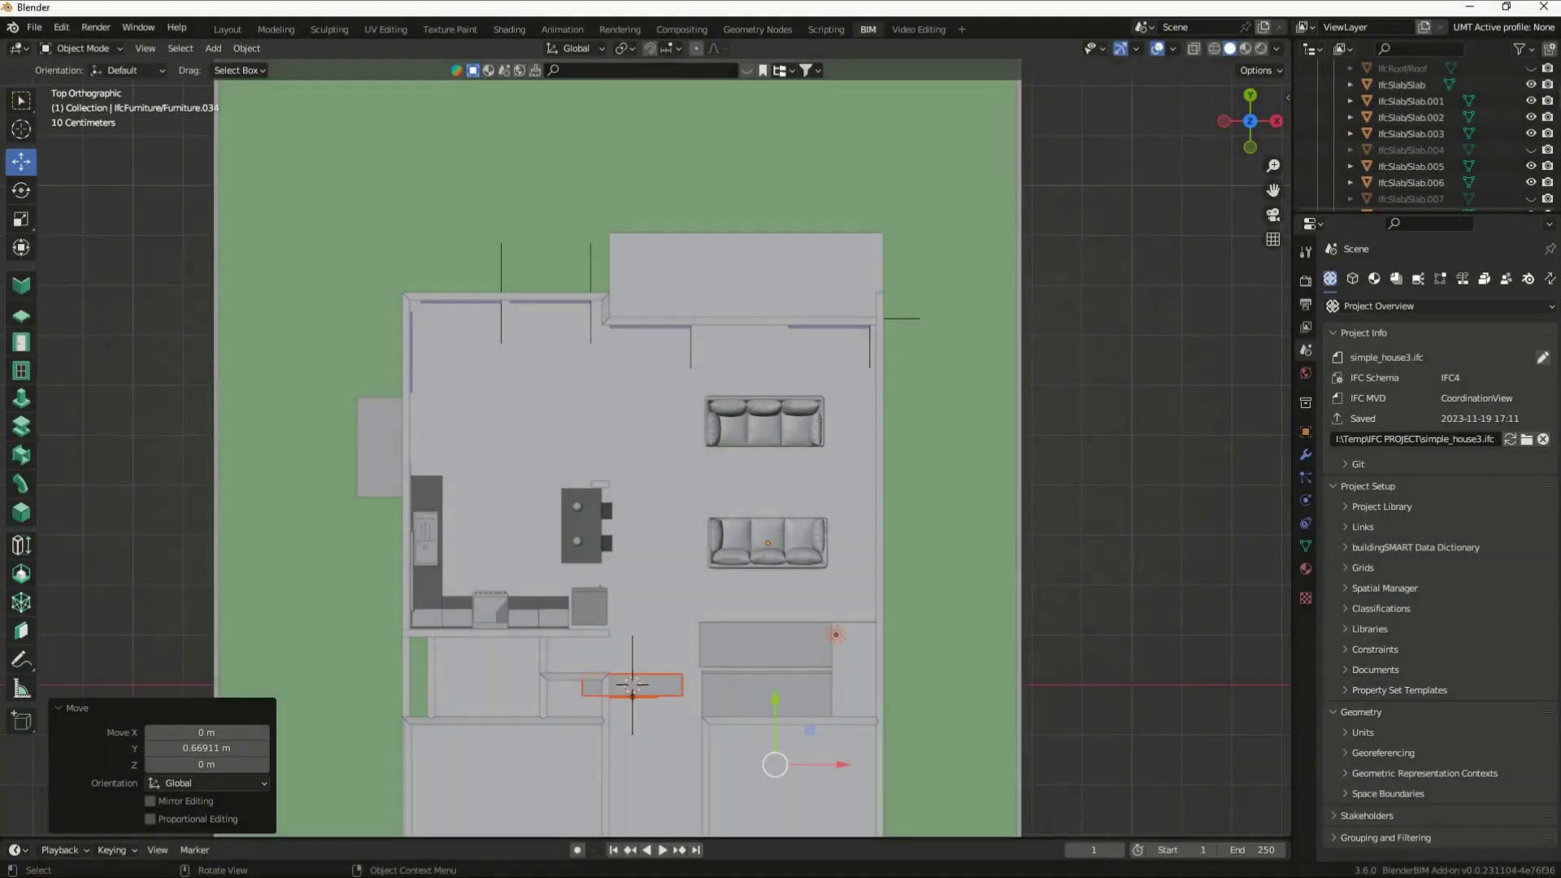
key(Return)
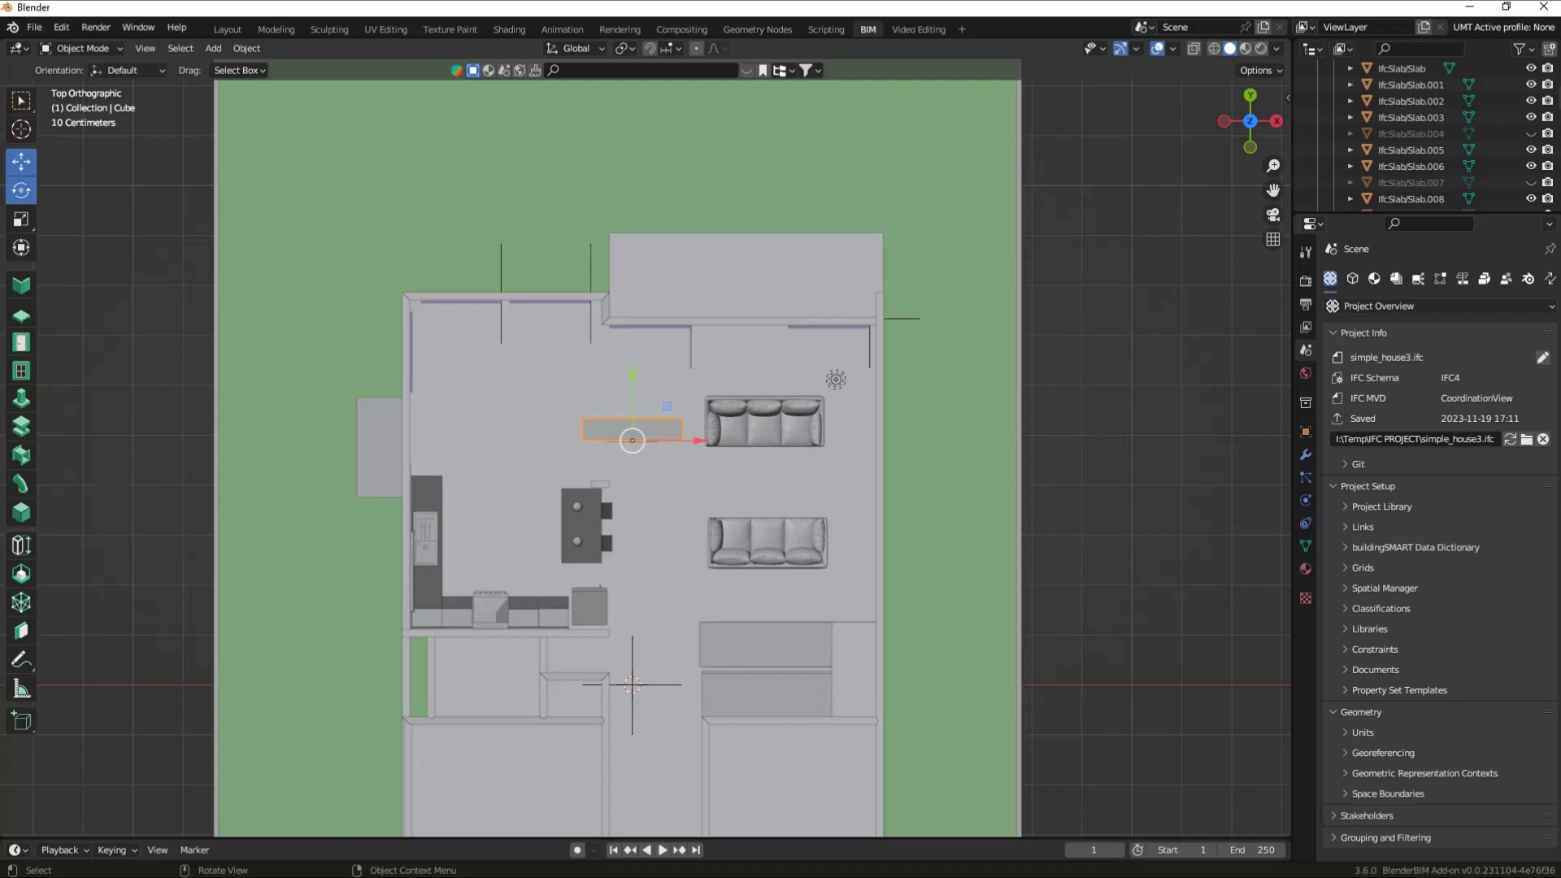
scroll(645, 448, up, 3)
scroll(645, 448, up, 6)
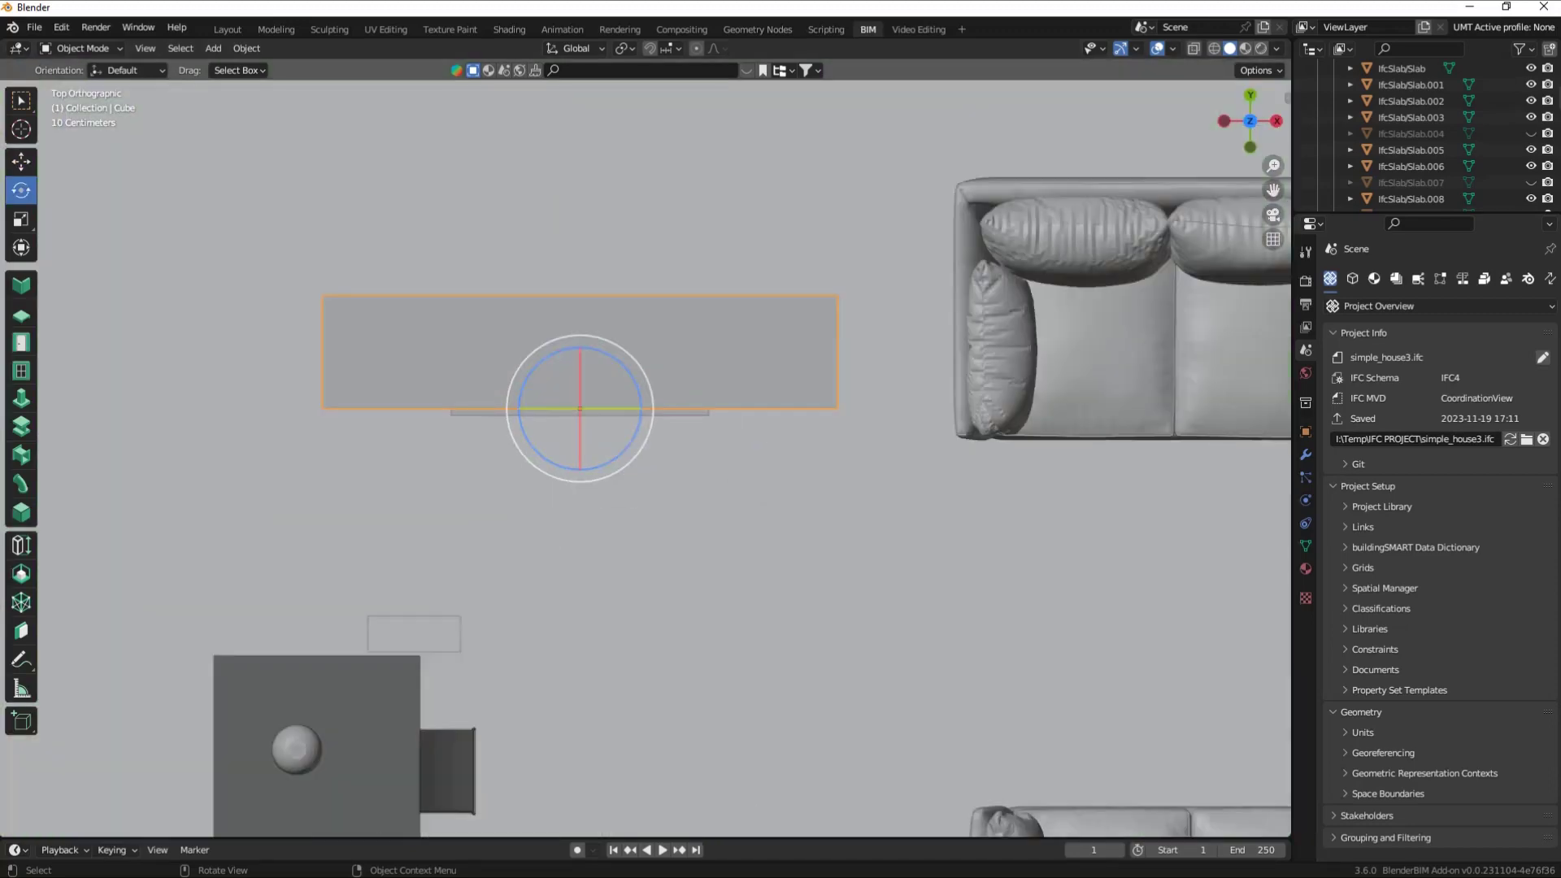
In wireframe shading, select the fireplace's inner part and rotate it 90° on Z.
key(shift+z)
drag(749, 325, 691, 366)
scroll(691, 366, down, 2)
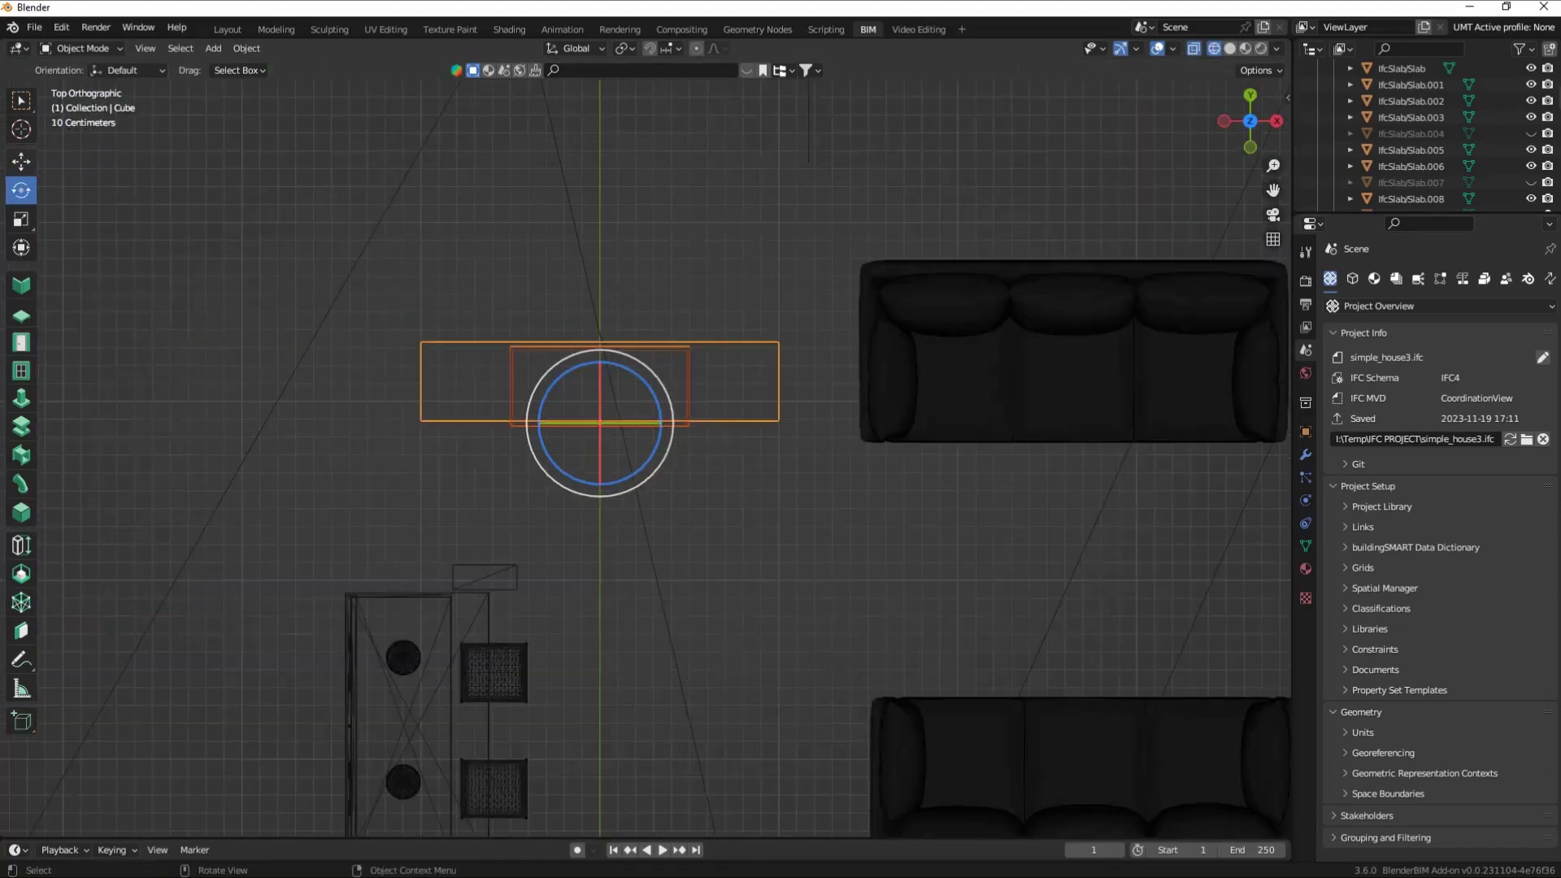
drag(560, 361, 706, 358)
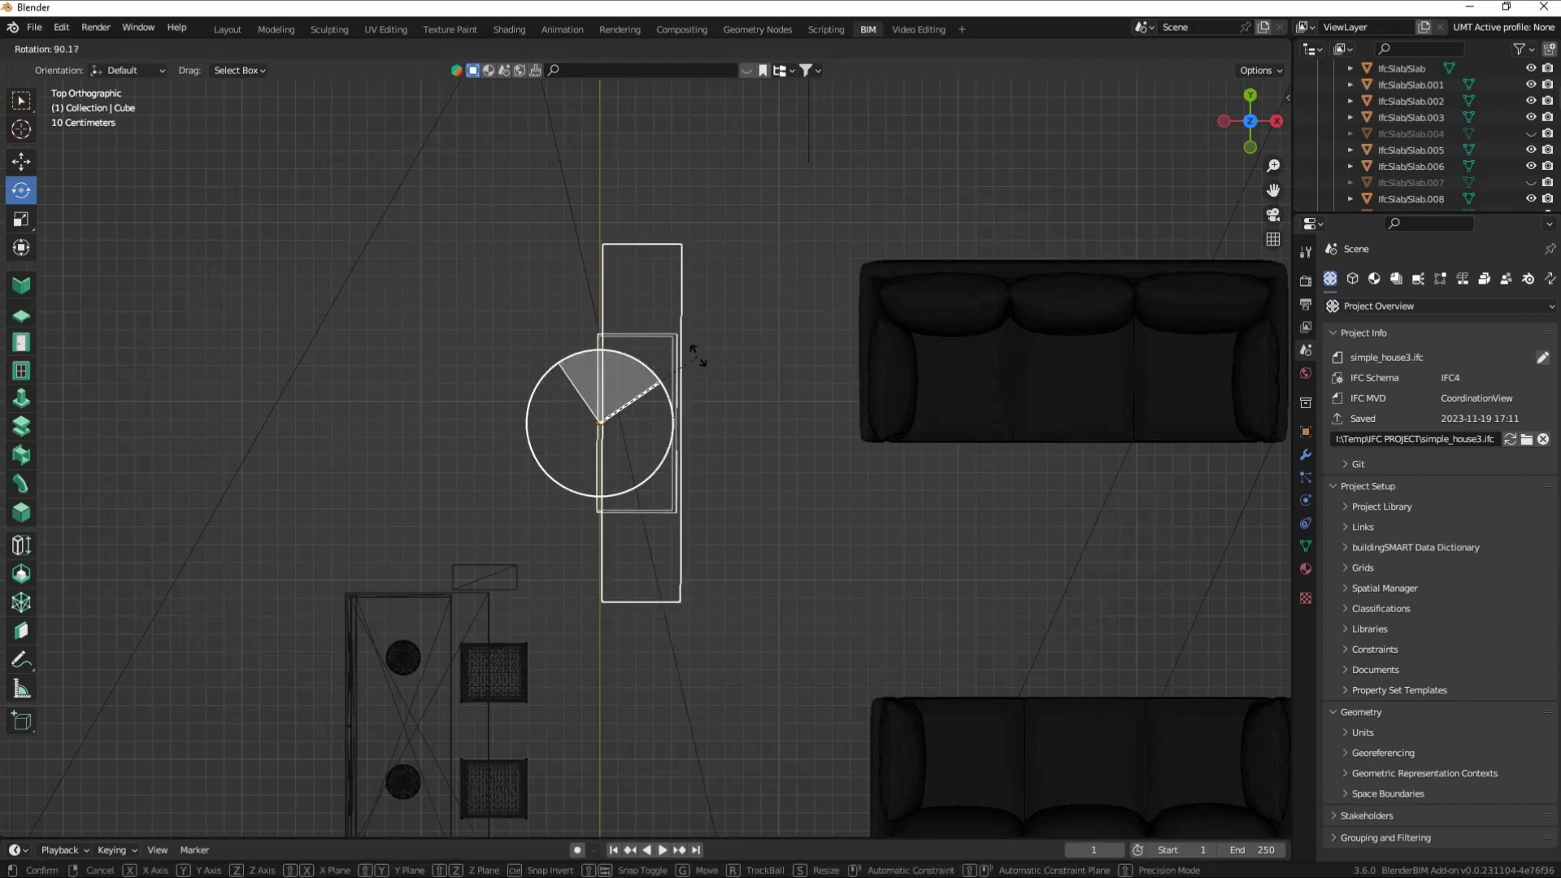
drag(695, 353, 697, 351)
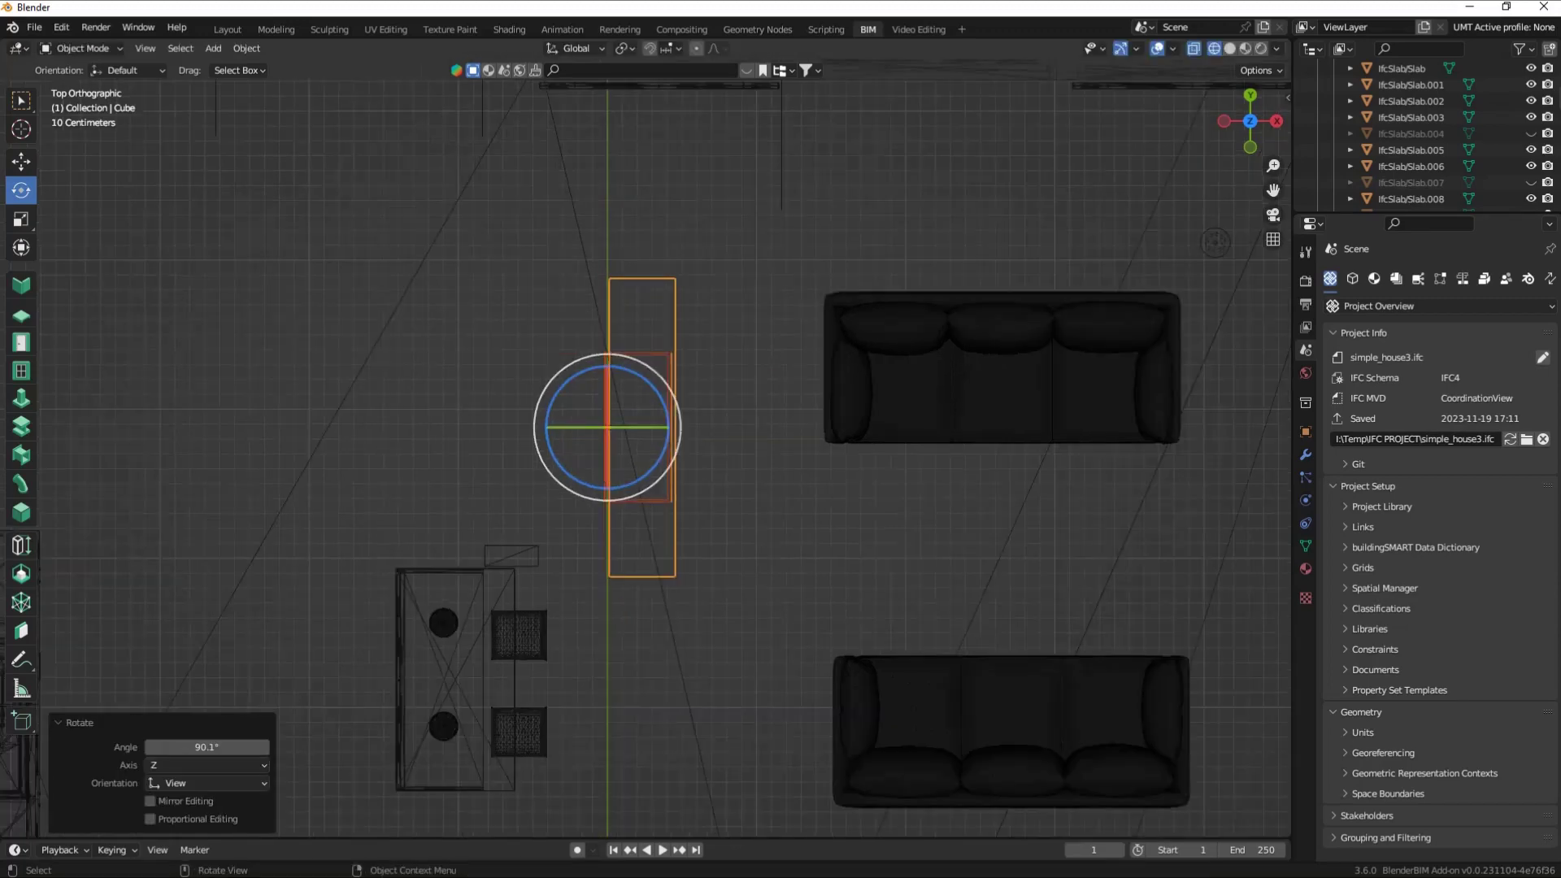
scroll(698, 351, down, 3)
key(shift+space)
Move the fireplace to the right wall beside the upper sofa.
key(g)
drag(618, 434, 1074, 433)
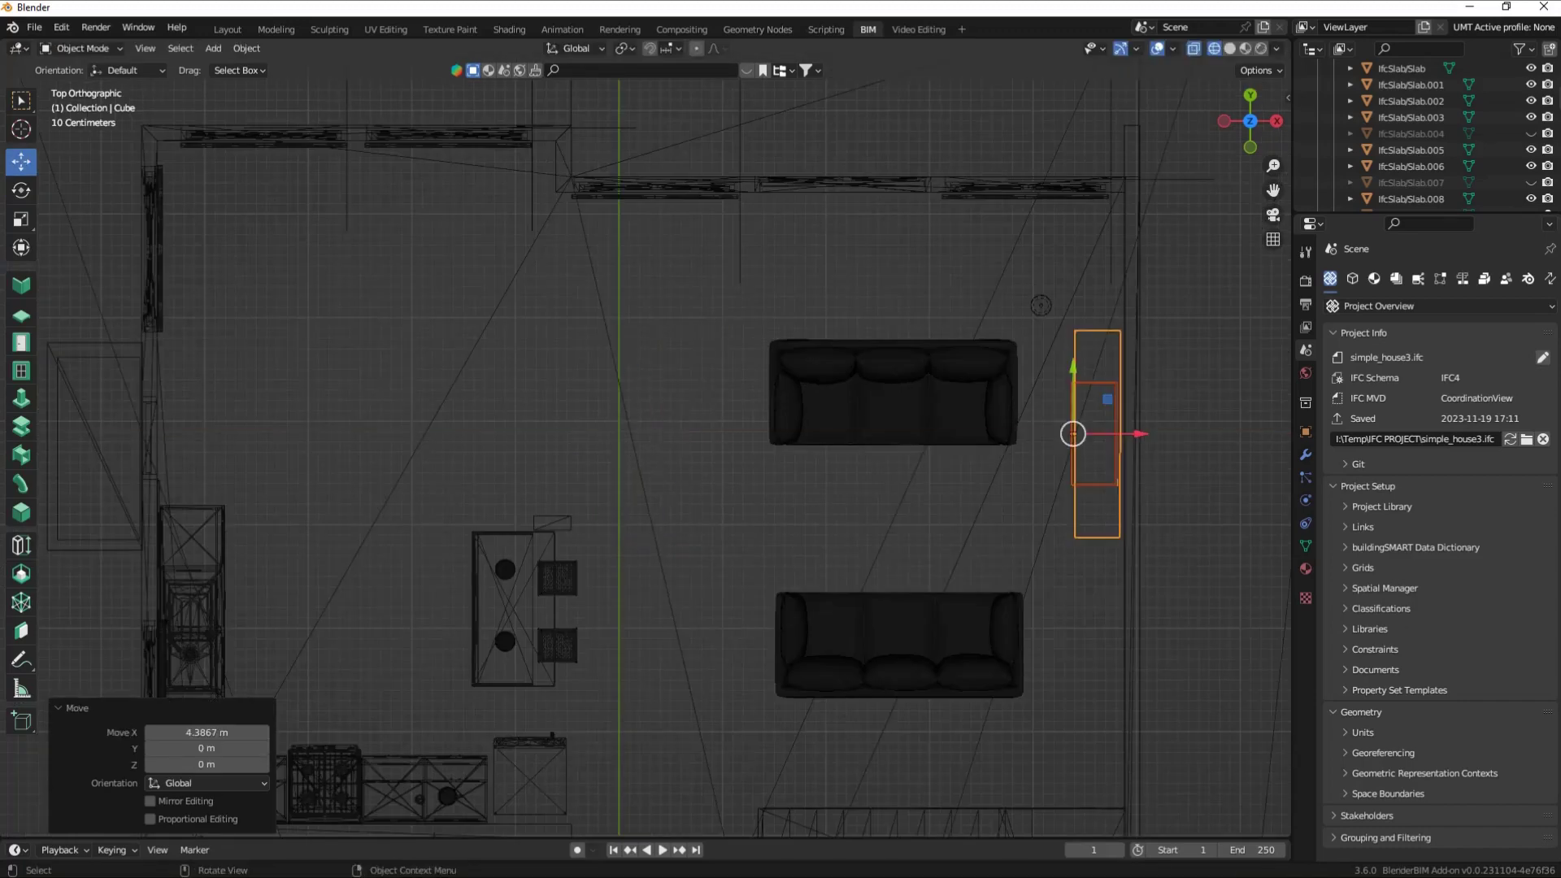
drag(1074, 374, 1074, 433)
drag(1253, 122, 1236, 138)
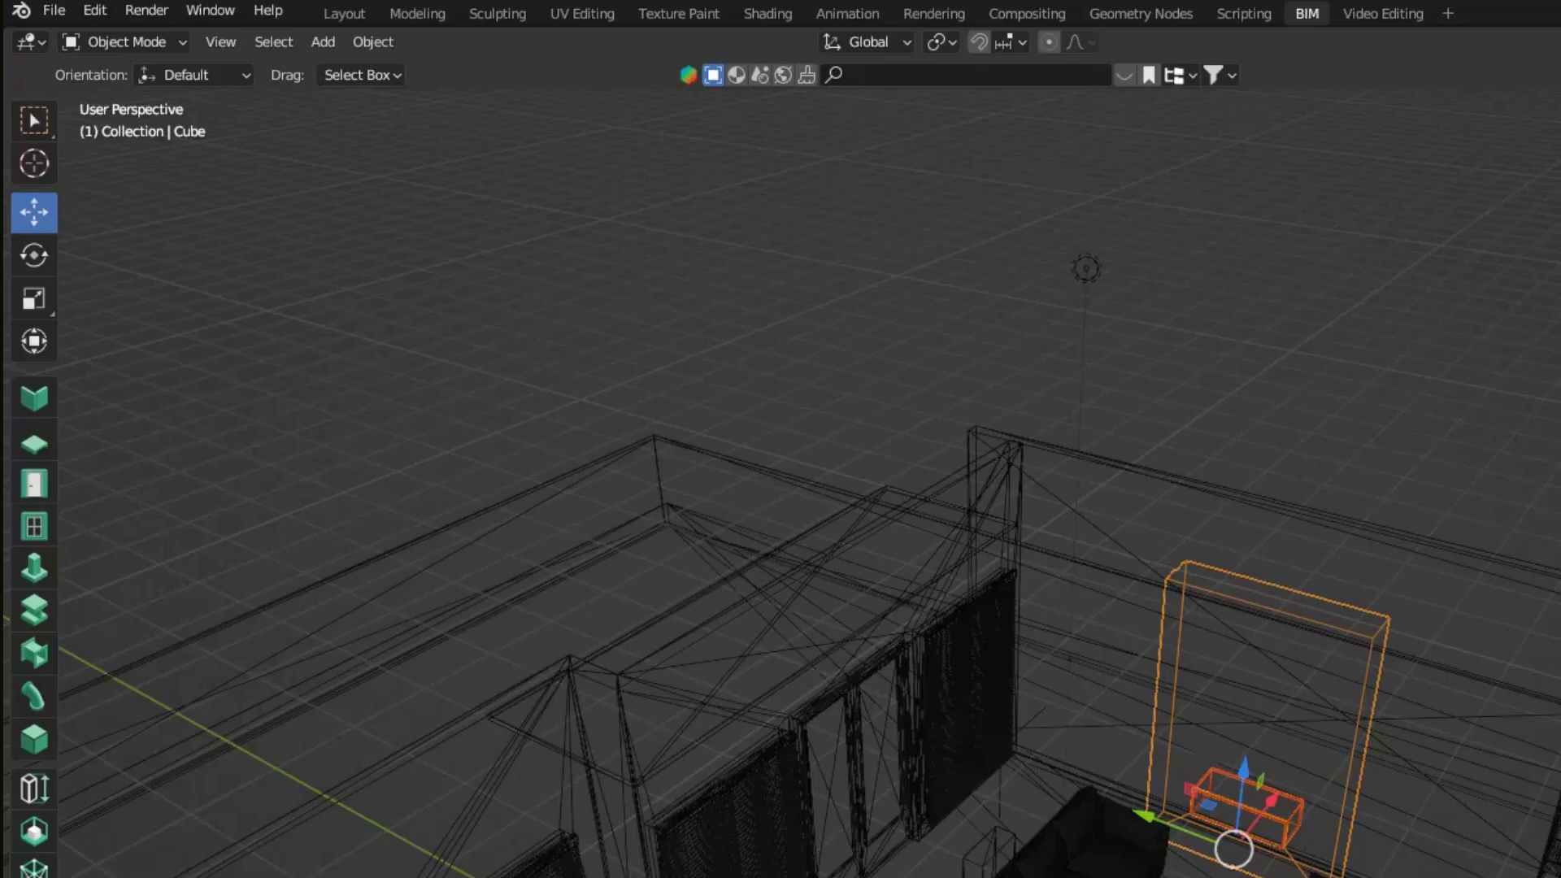
Save the fireplace as a new USERDEFINED IfcFurnitureType named FIRE_PLACE.
click(33, 739)
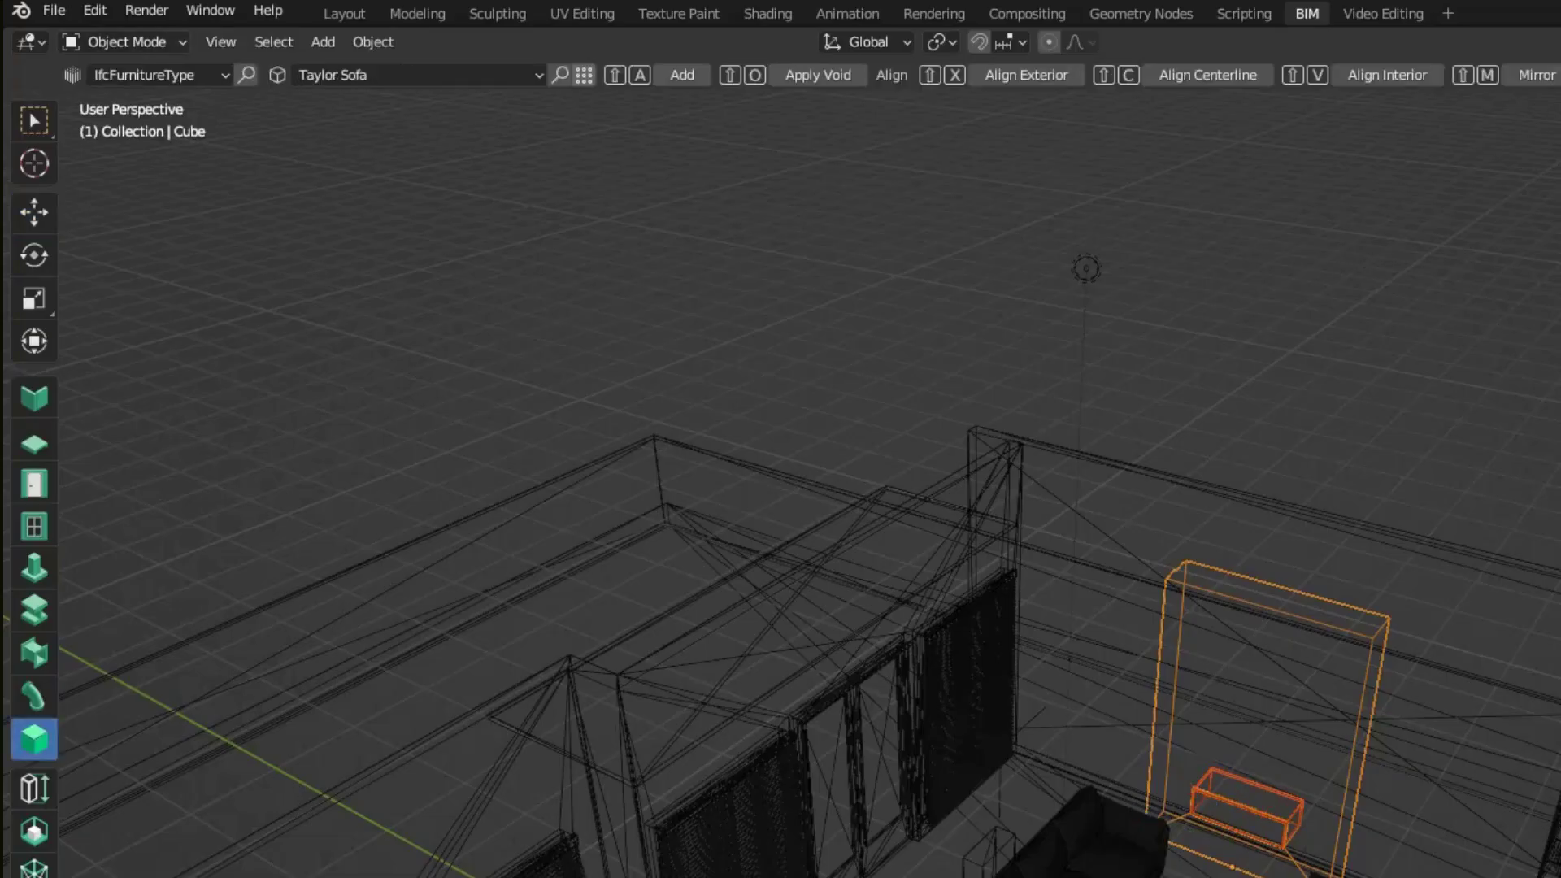
click(584, 75)
click(1014, 116)
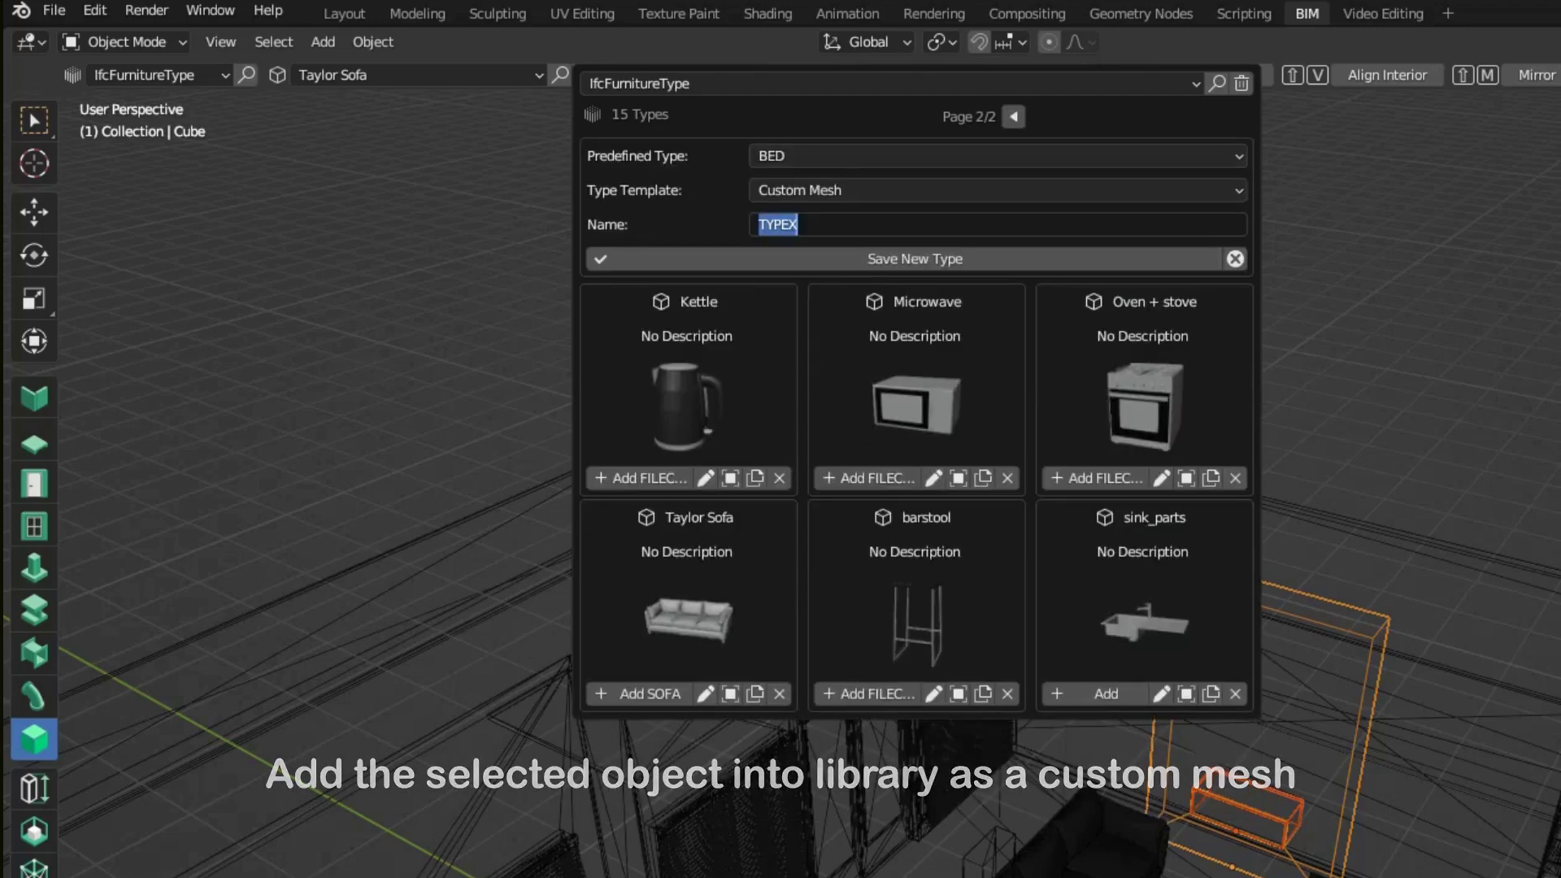
click(996, 155)
click(813, 398)
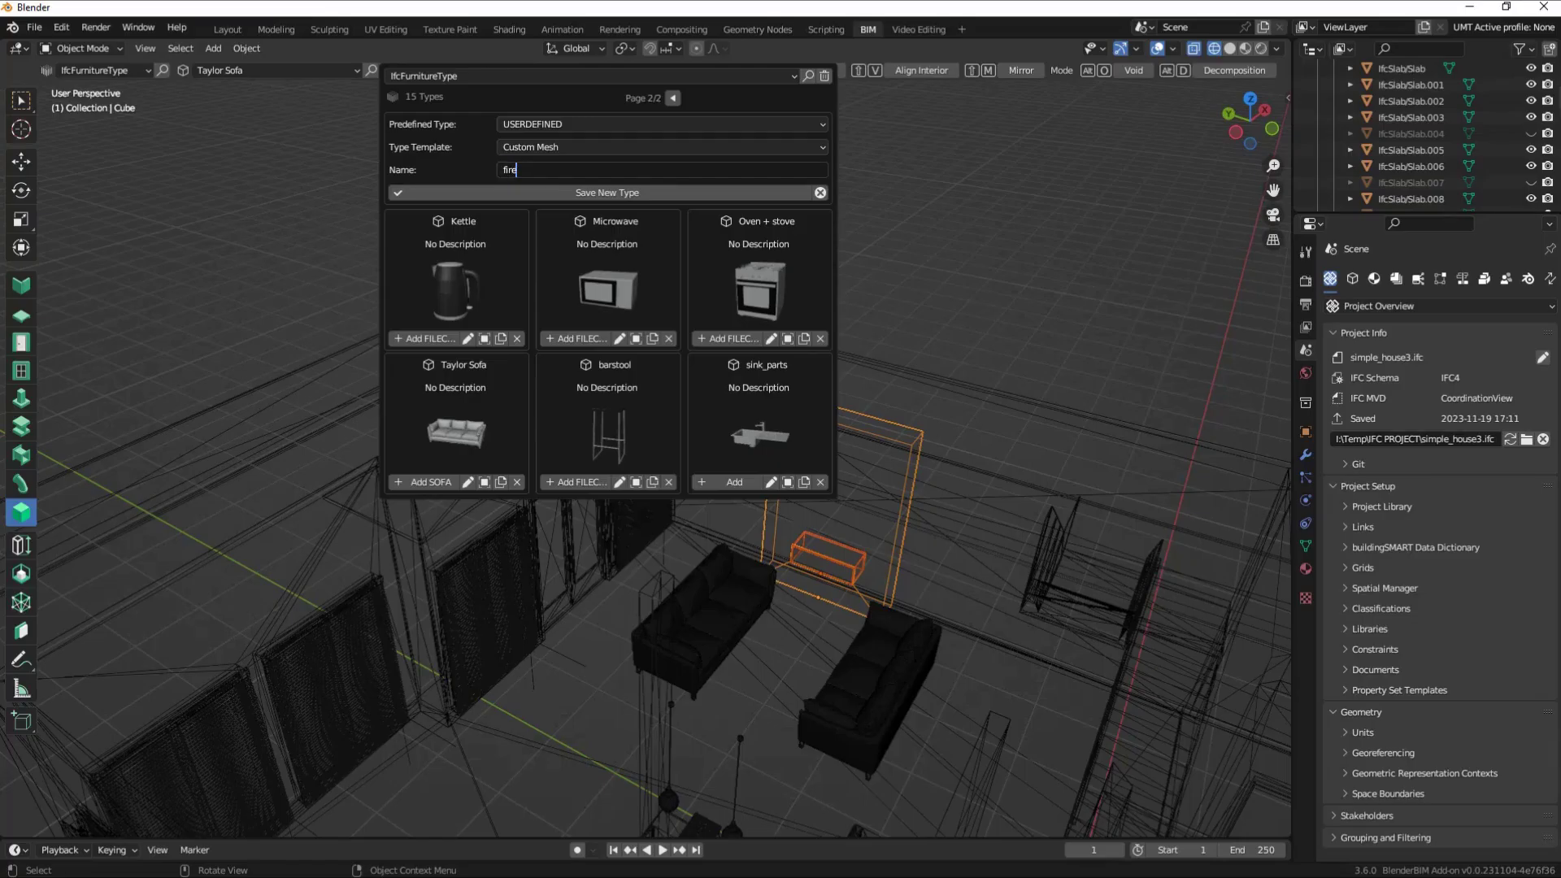
text(IRE_p)
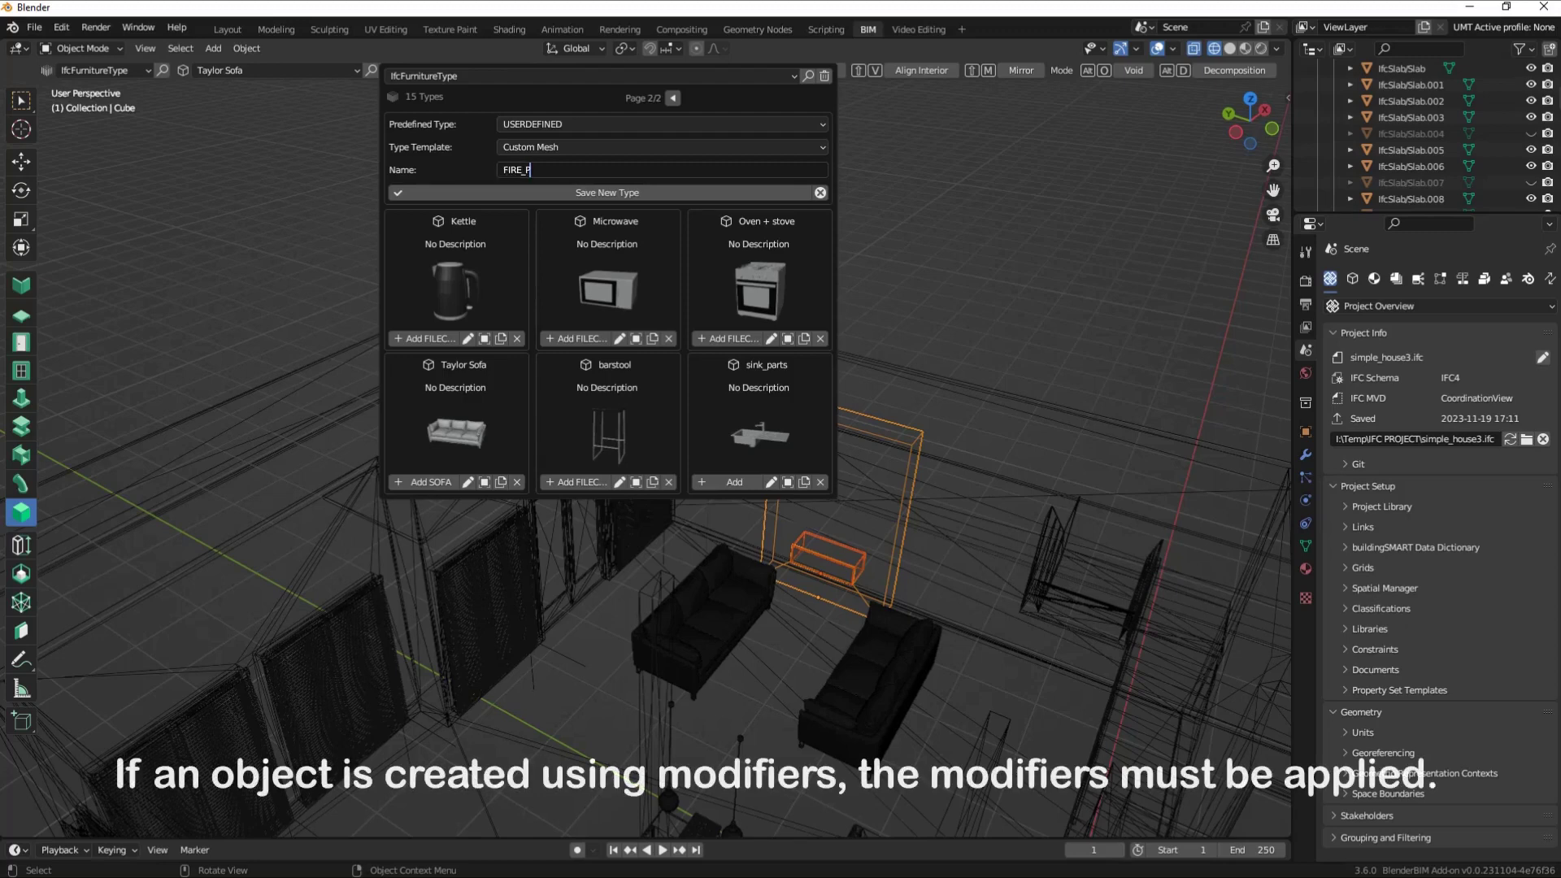
text(la)
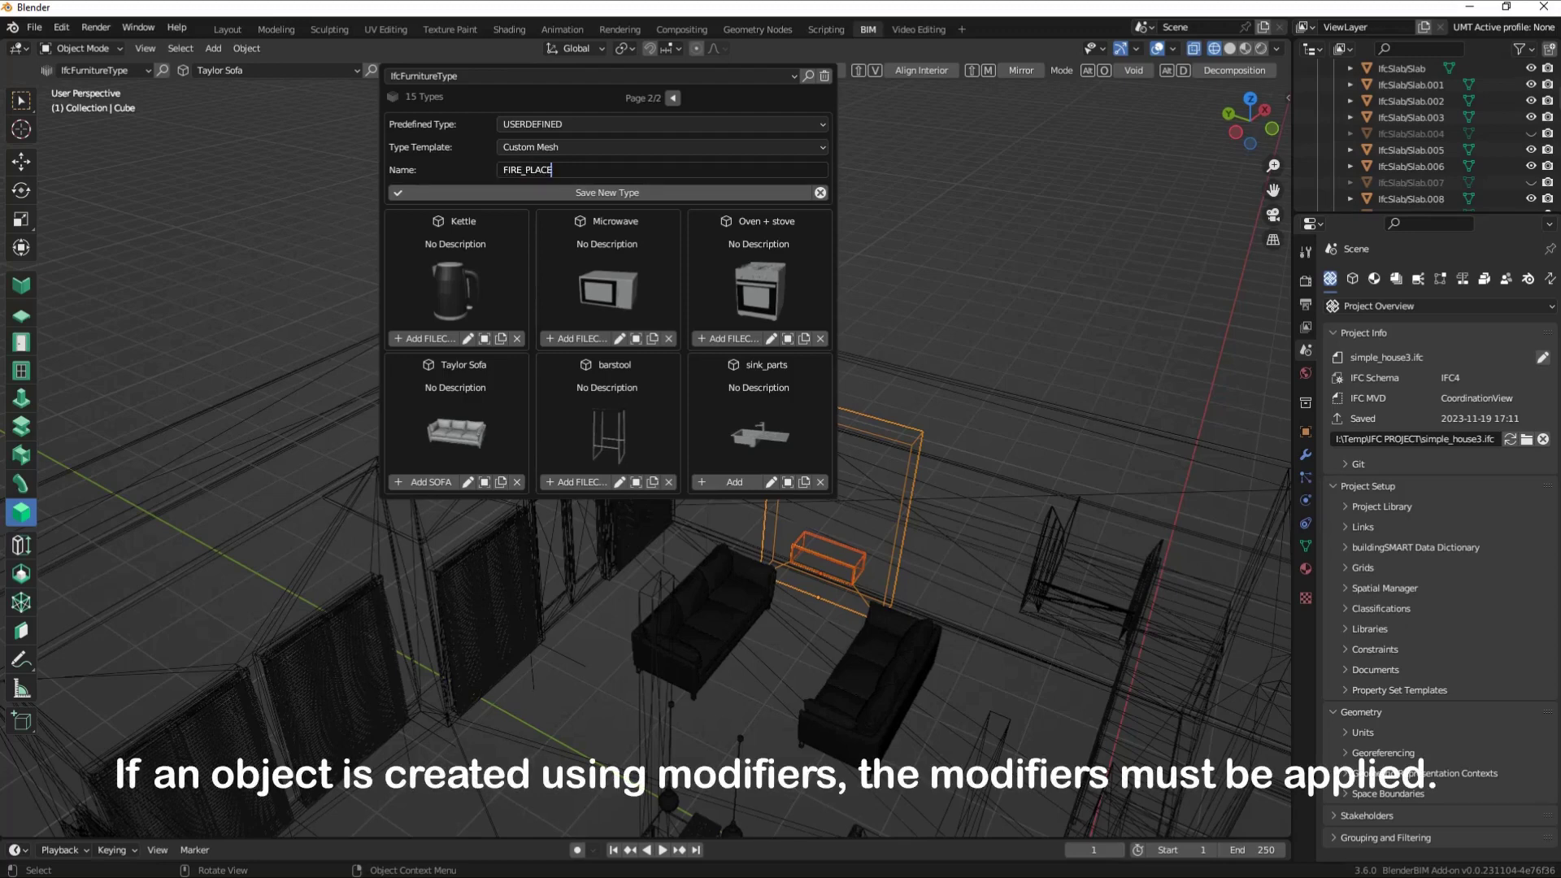
key(Return)
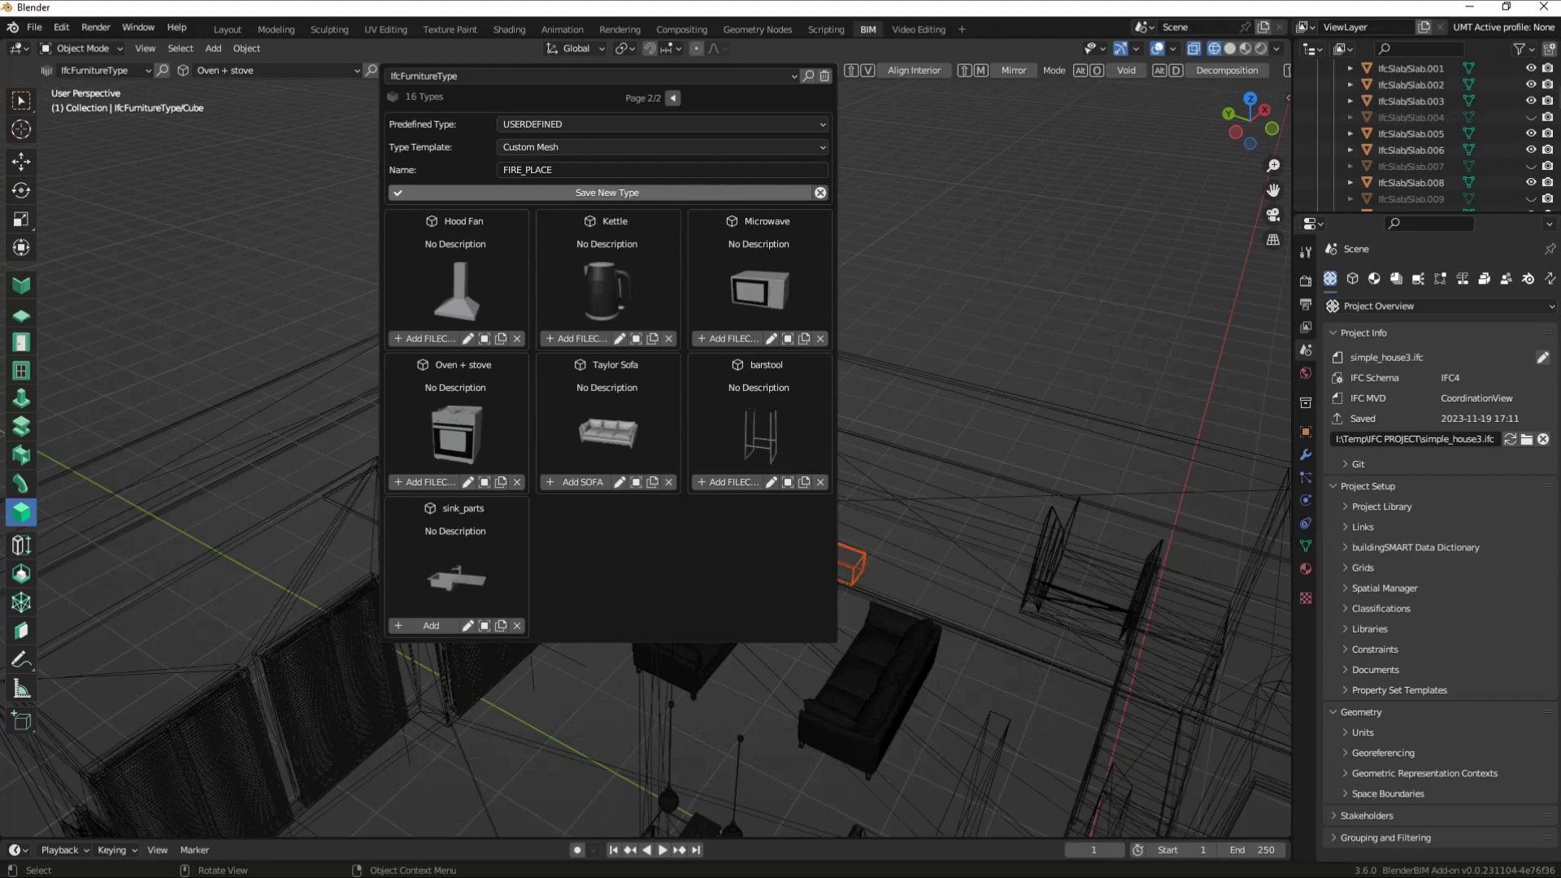
Rename the Cube furniture type to FIRE_PLACE.
click(672, 98)
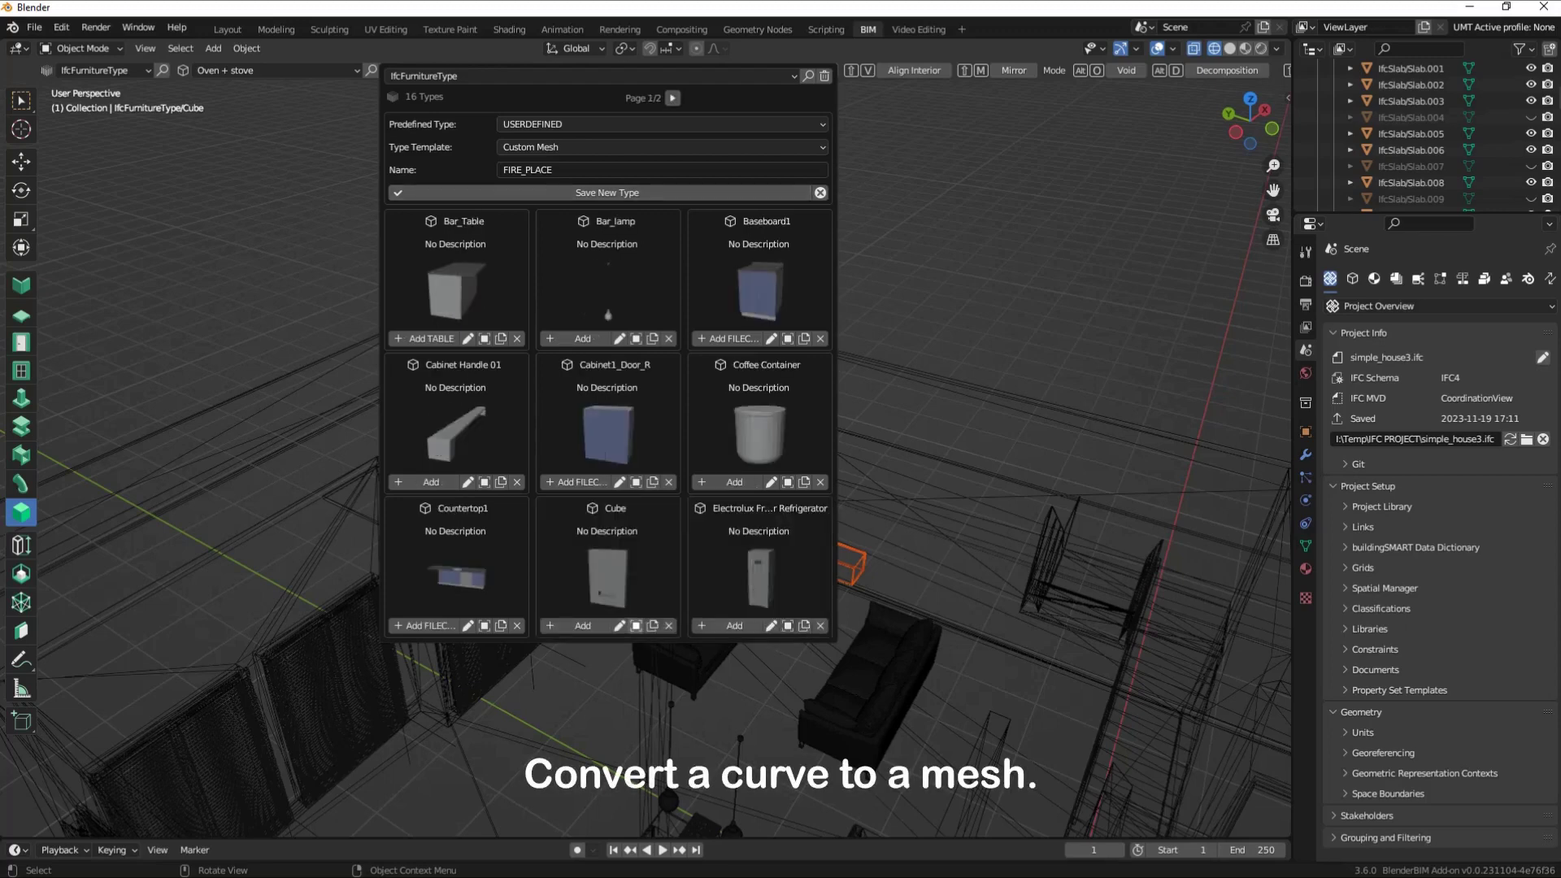
click(619, 625)
text(fire)
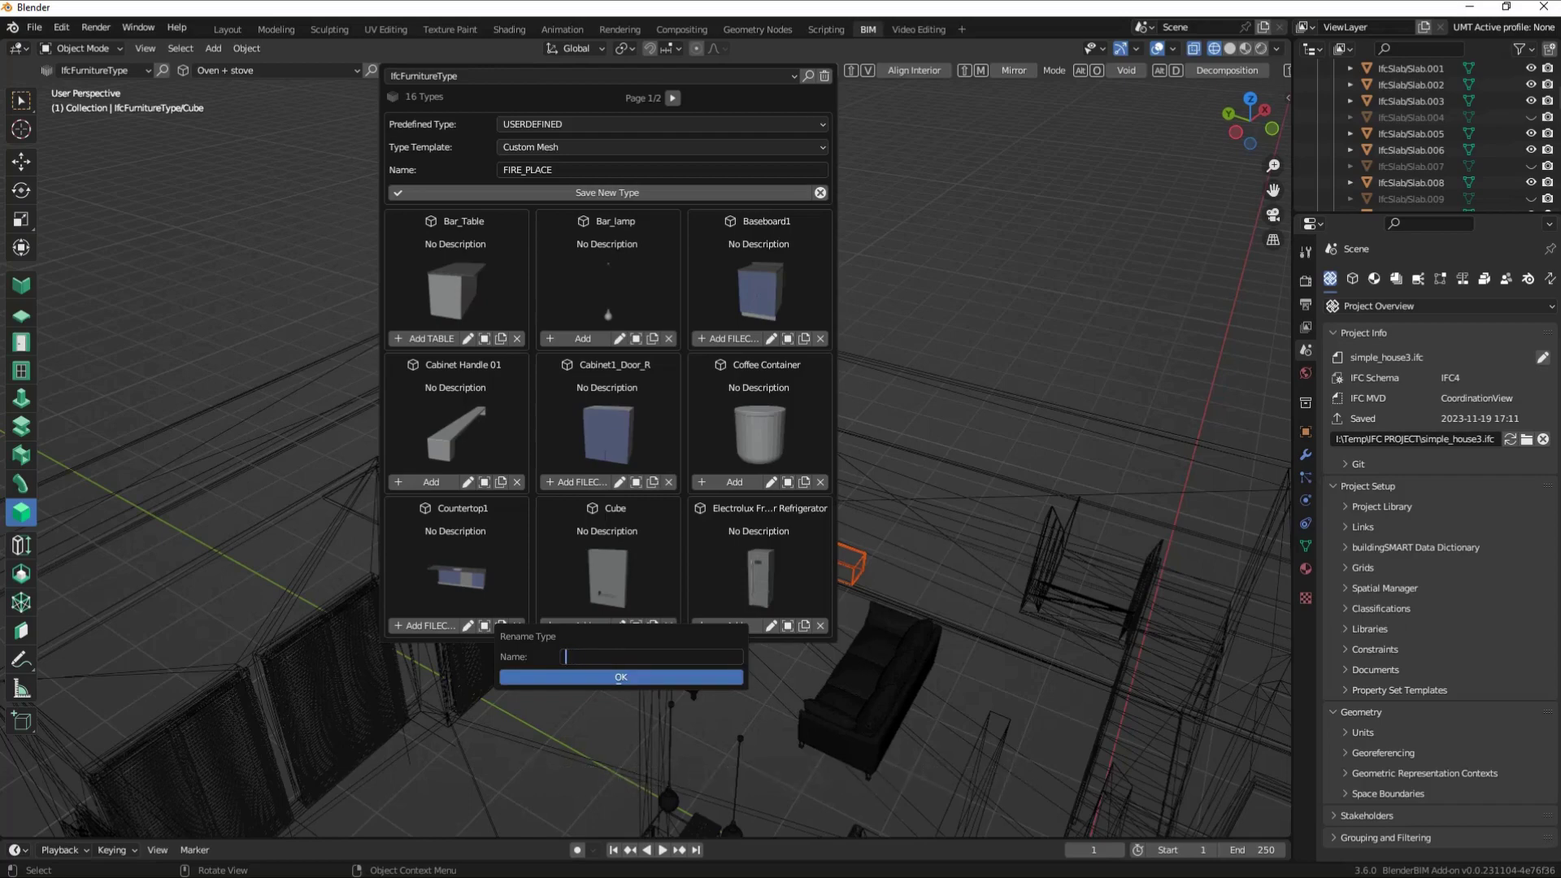
text(_PLACE)
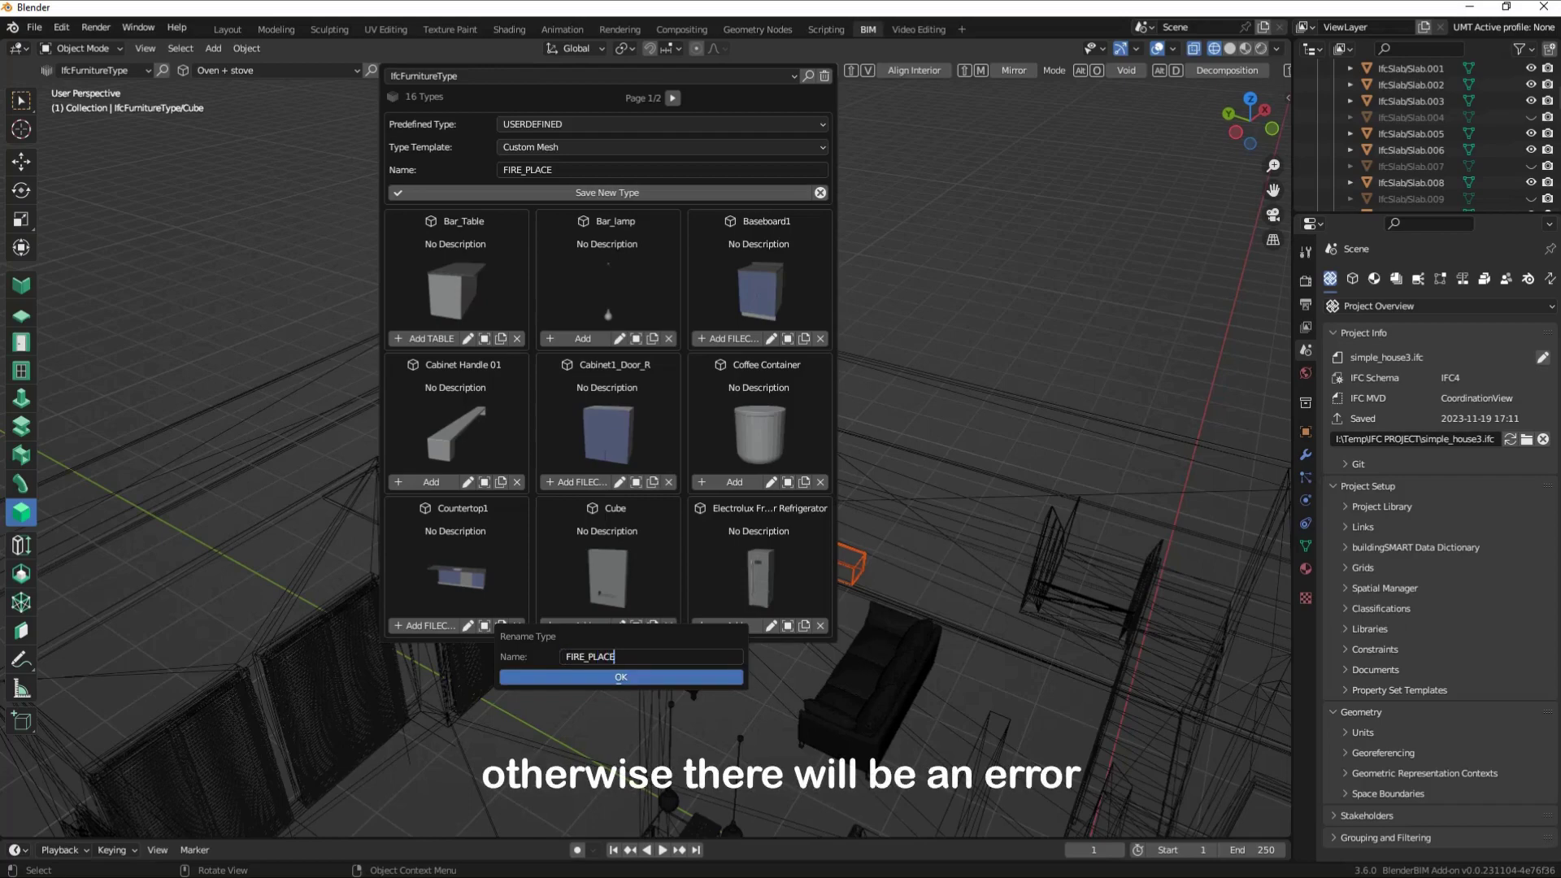
click(621, 678)
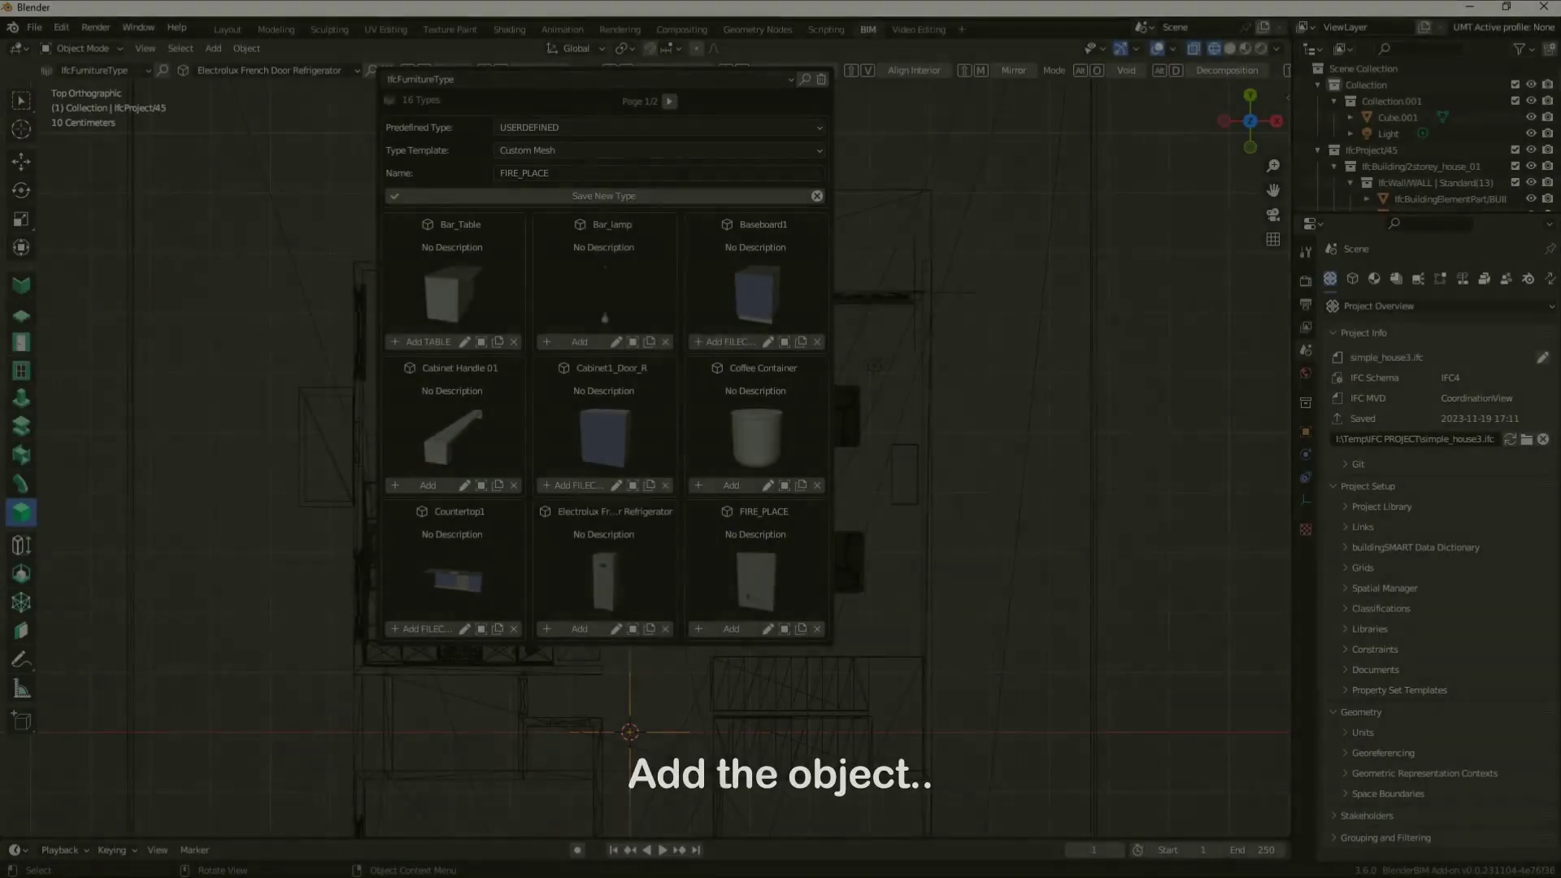
Add a FIRE_PLACE instance, drop it near the sofas and rotate it -90°.
click(663, 661)
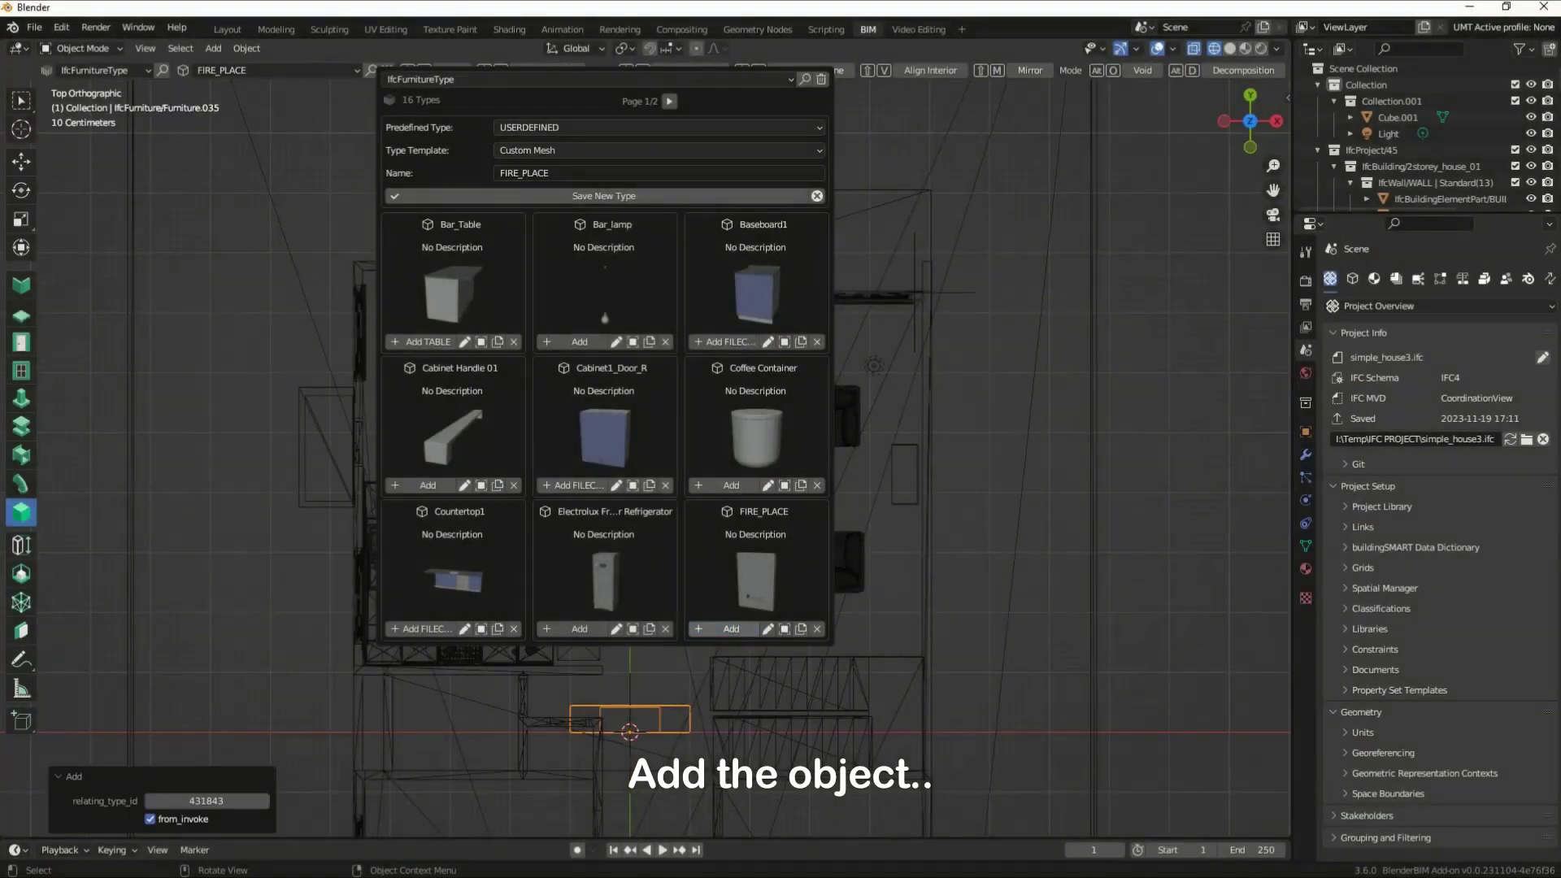
key(g)
key(y)
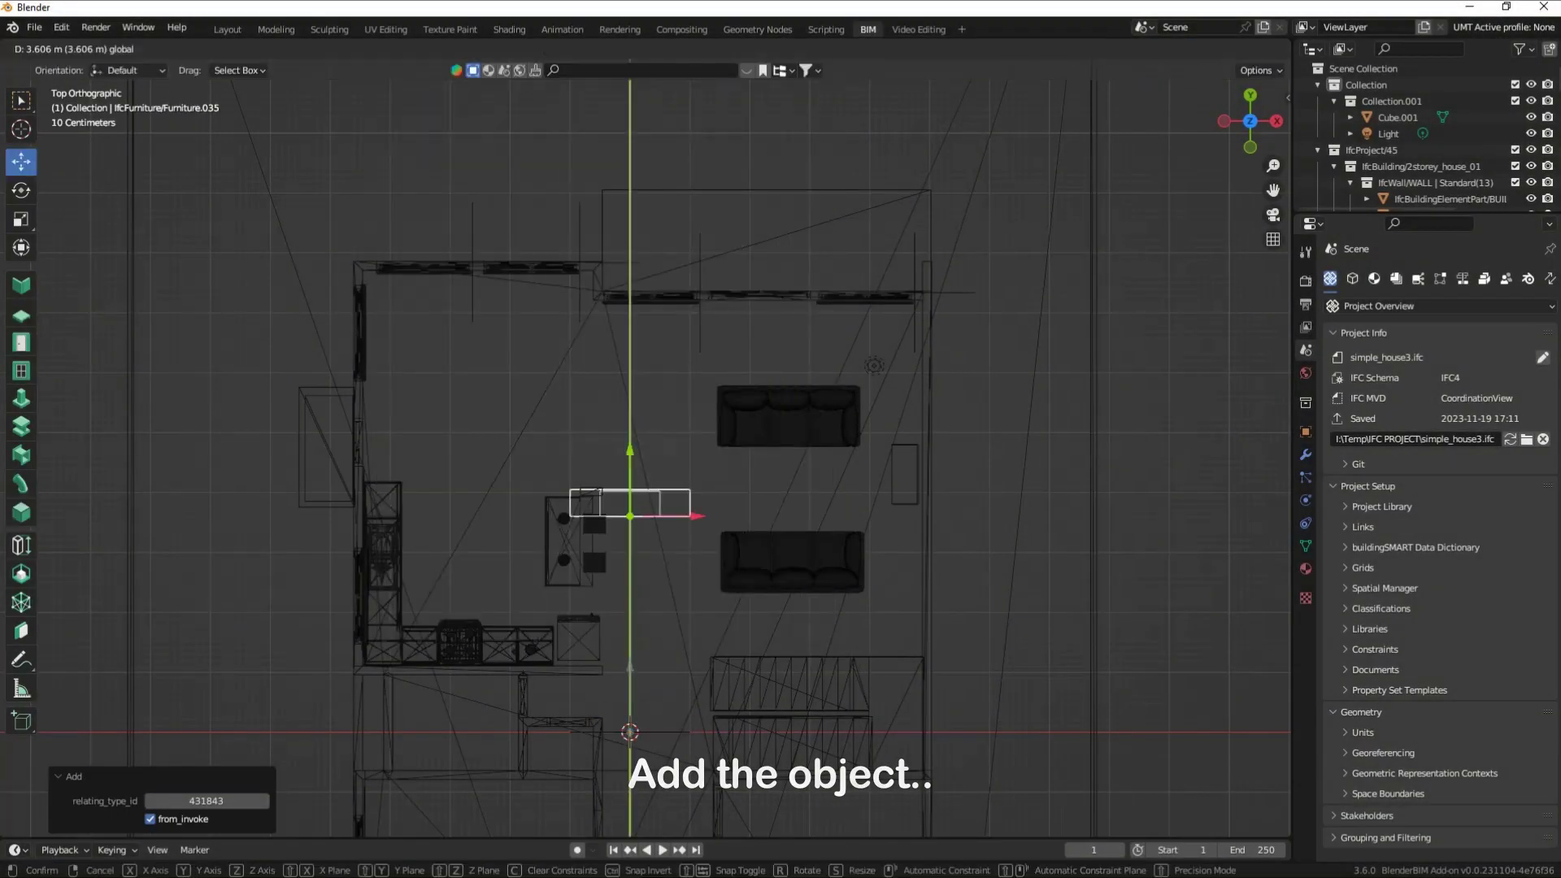
click(630, 536)
click(21, 190)
mouse_move(601, 449)
mouse_down()
mouse_move(490, 463)
mouse_move(492, 576)
mouse_up()
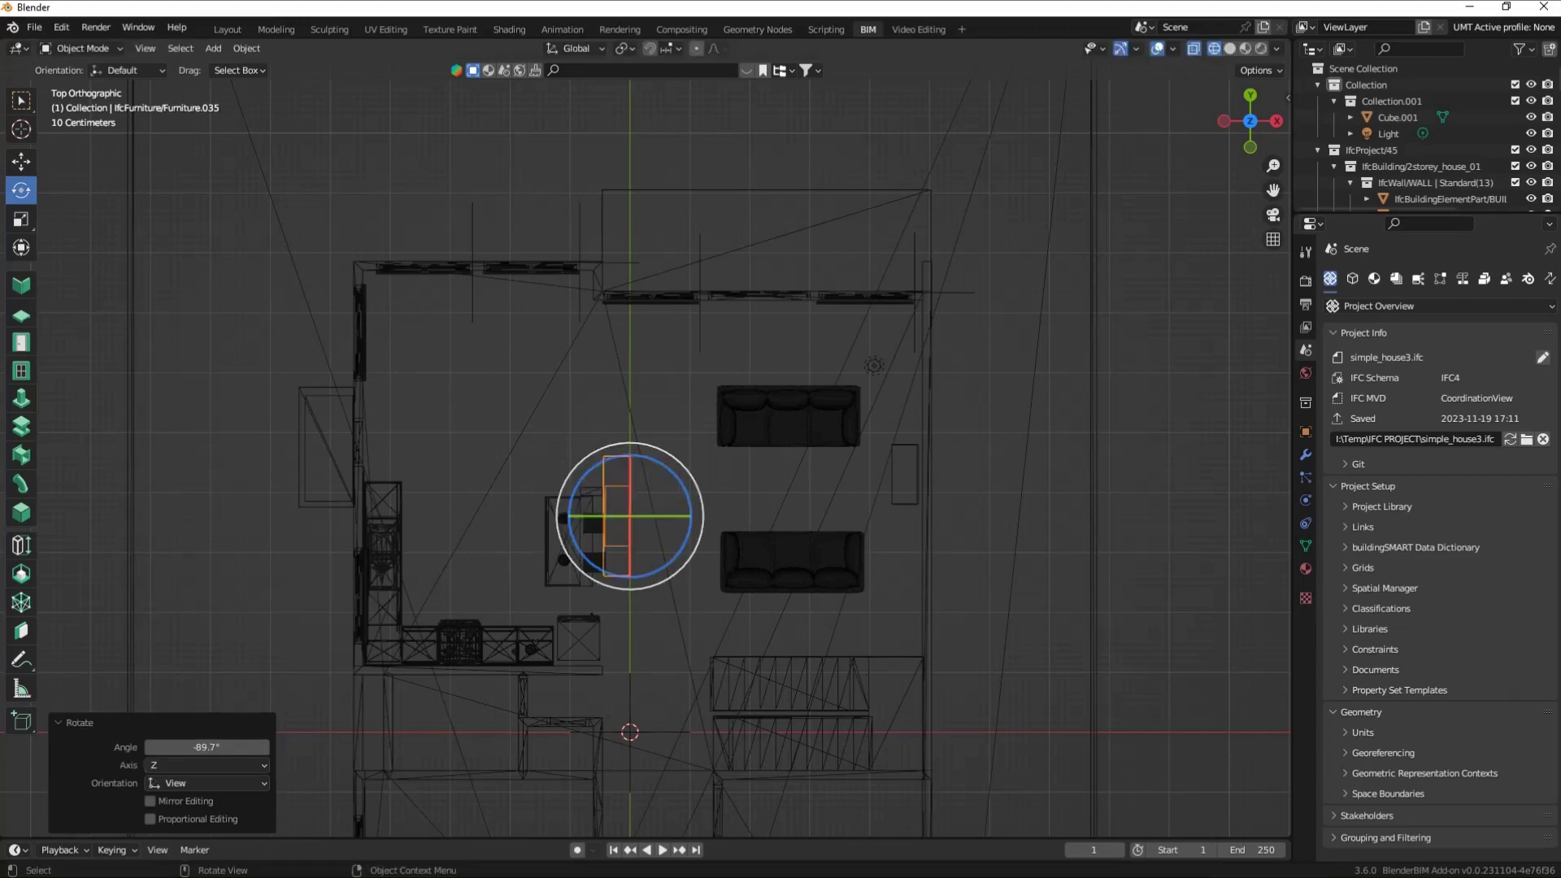
key(Return)
click(22, 162)
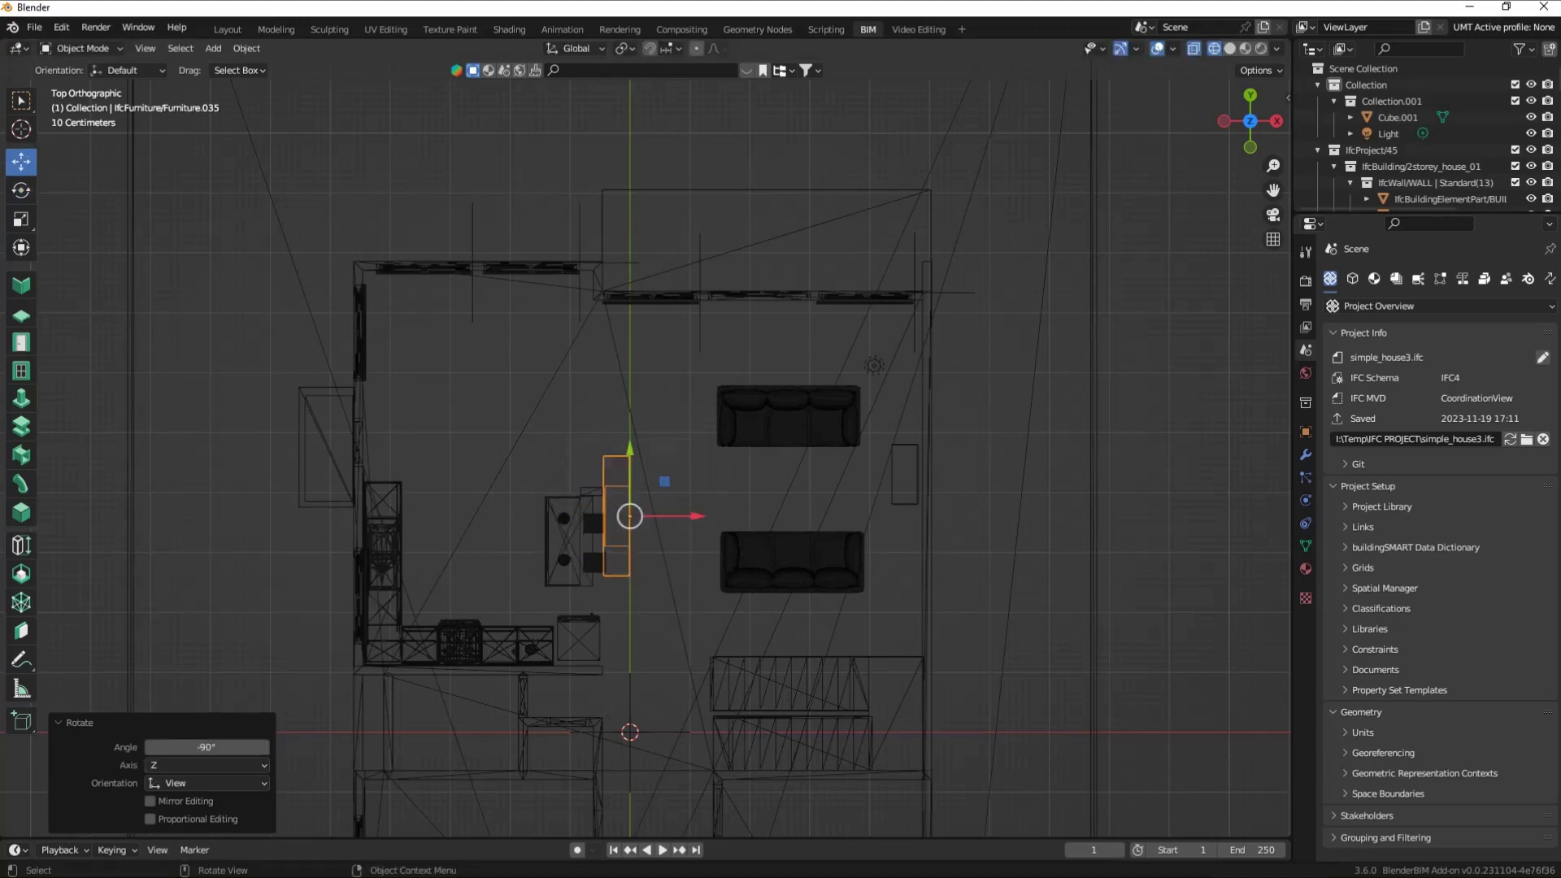
Shift the instance along X and Y to line it up with the original fireplace.
key(g)
key(x)
scroll(630, 488, up, 3)
key(y)
key(Return)
scroll(655, 449, up, 3)
key(g)
key(x)
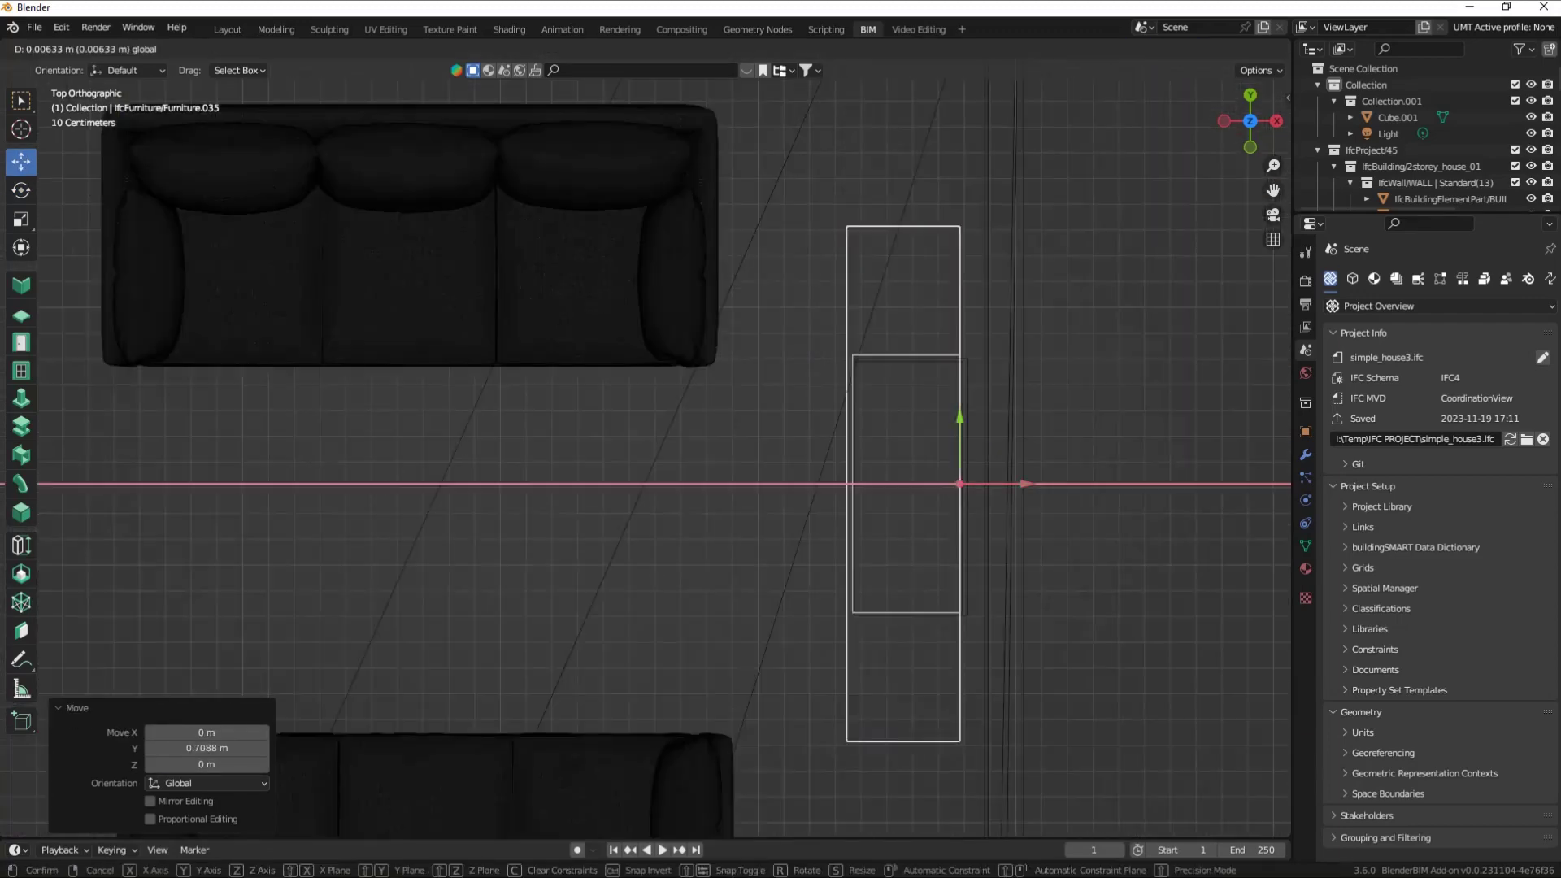
key(Return)
key(g)
key(y)
key(Return)
middle_drag(650, 448, 651, 569)
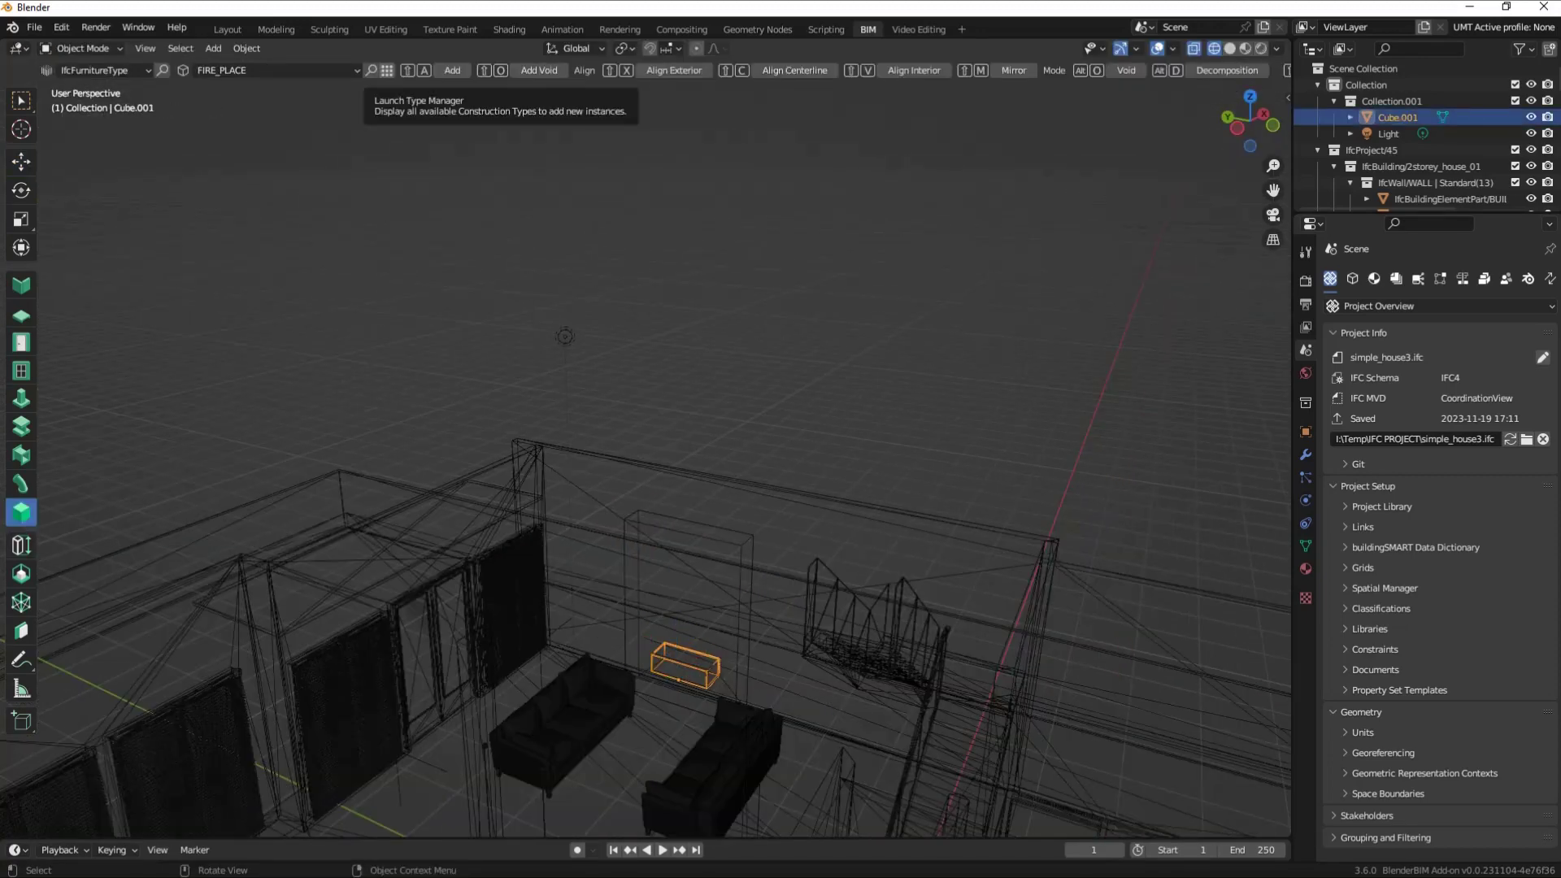
Save the cube as a new furniture type named fire+place_1 and add an instance of it.
click(387, 70)
click(556, 171)
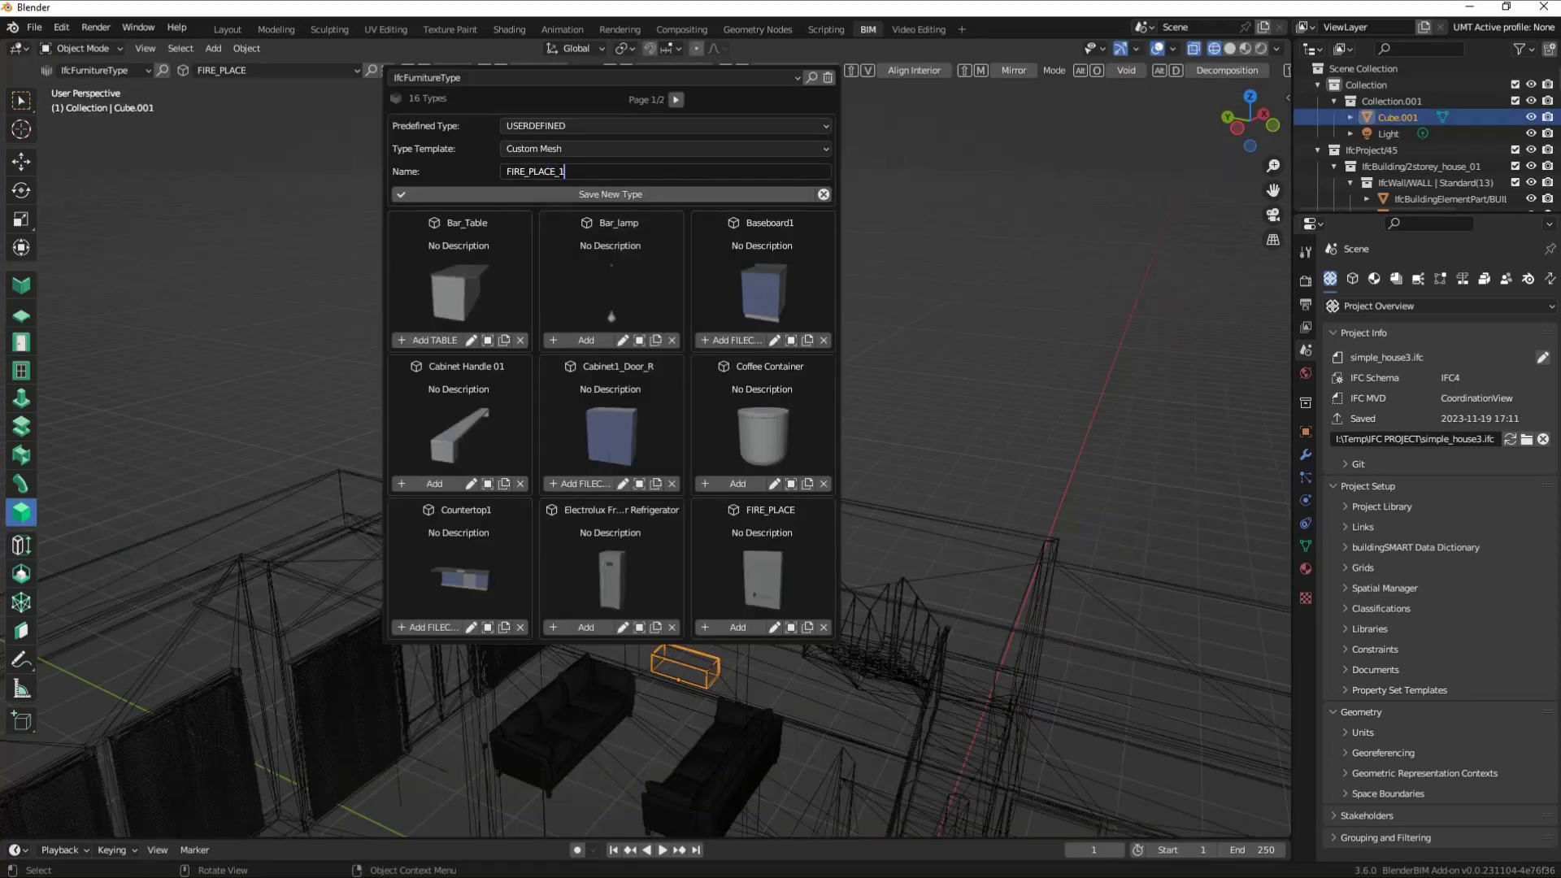
click(610, 194)
click(623, 627)
text(fire+place_1)
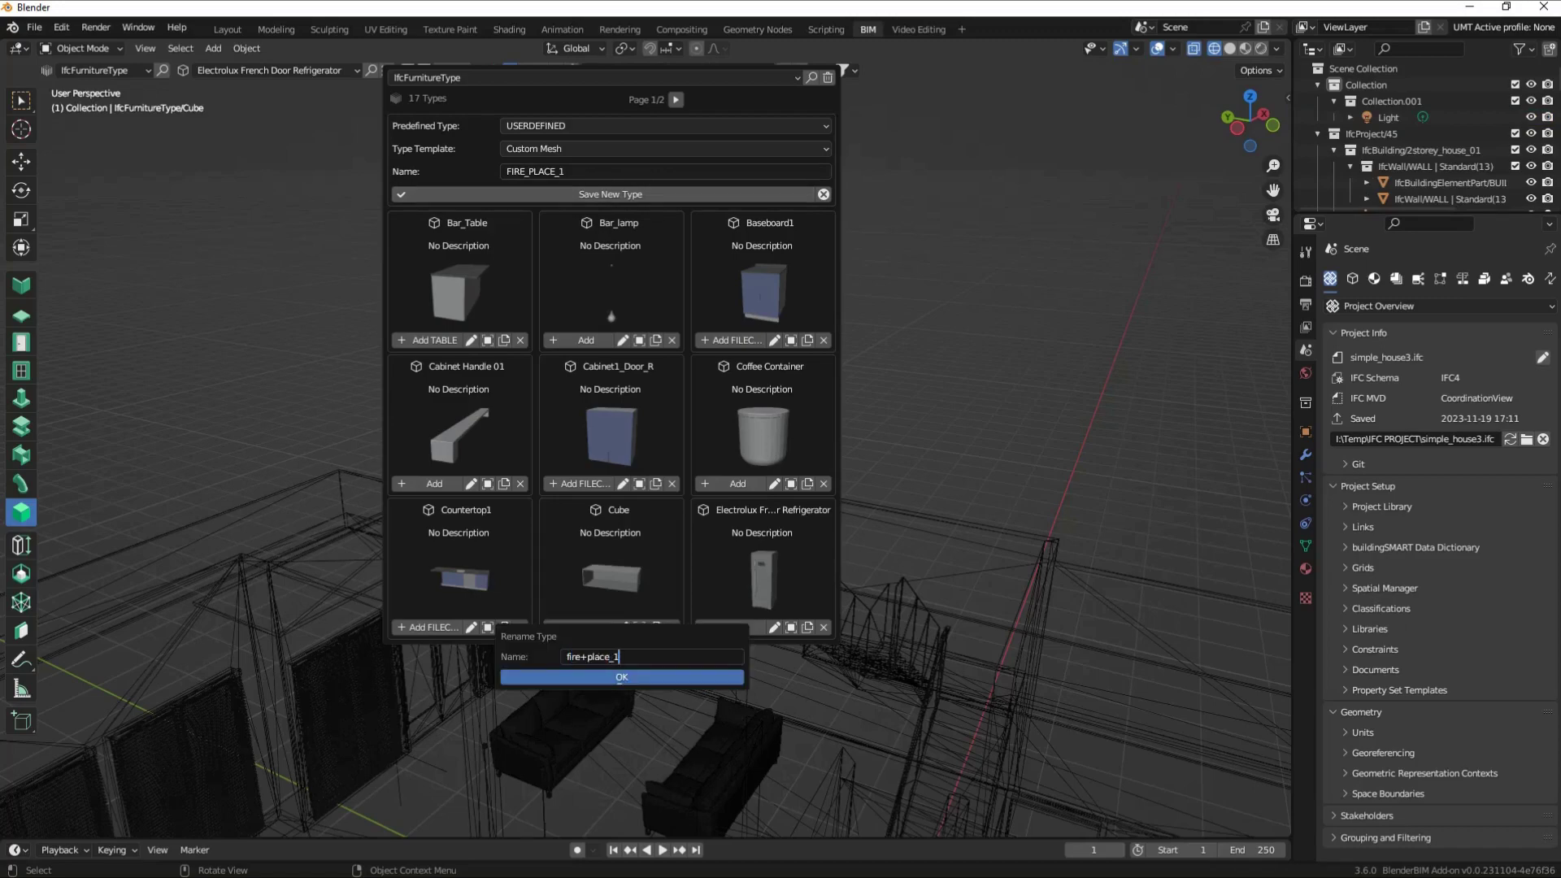
click(622, 677)
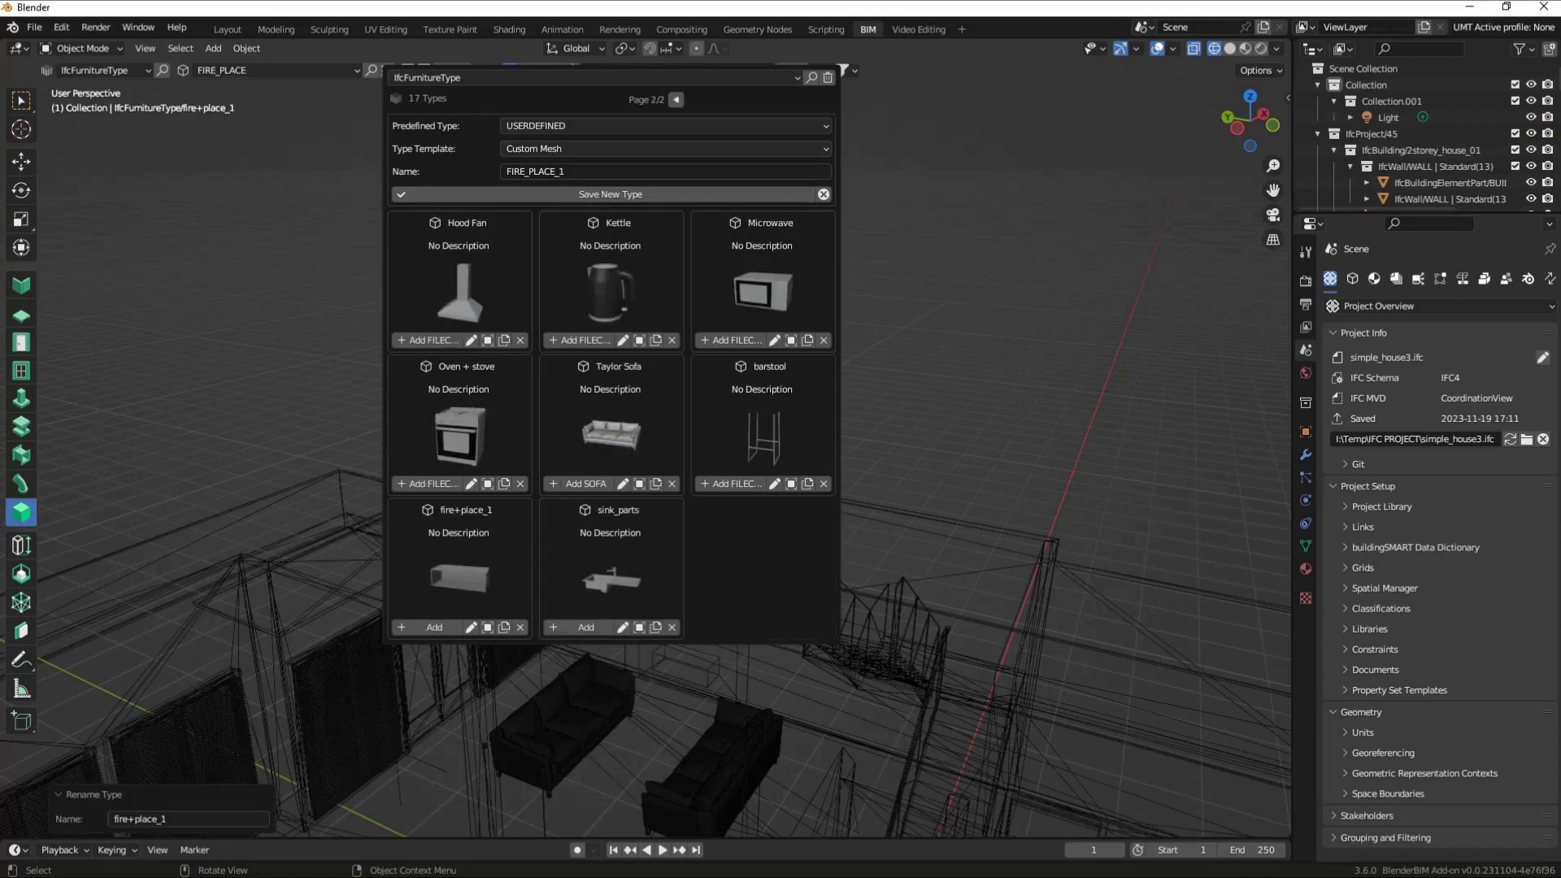
click(427, 627)
Rotate the fire+place_1 instance to exactly -90° in top view.
click(1251, 96)
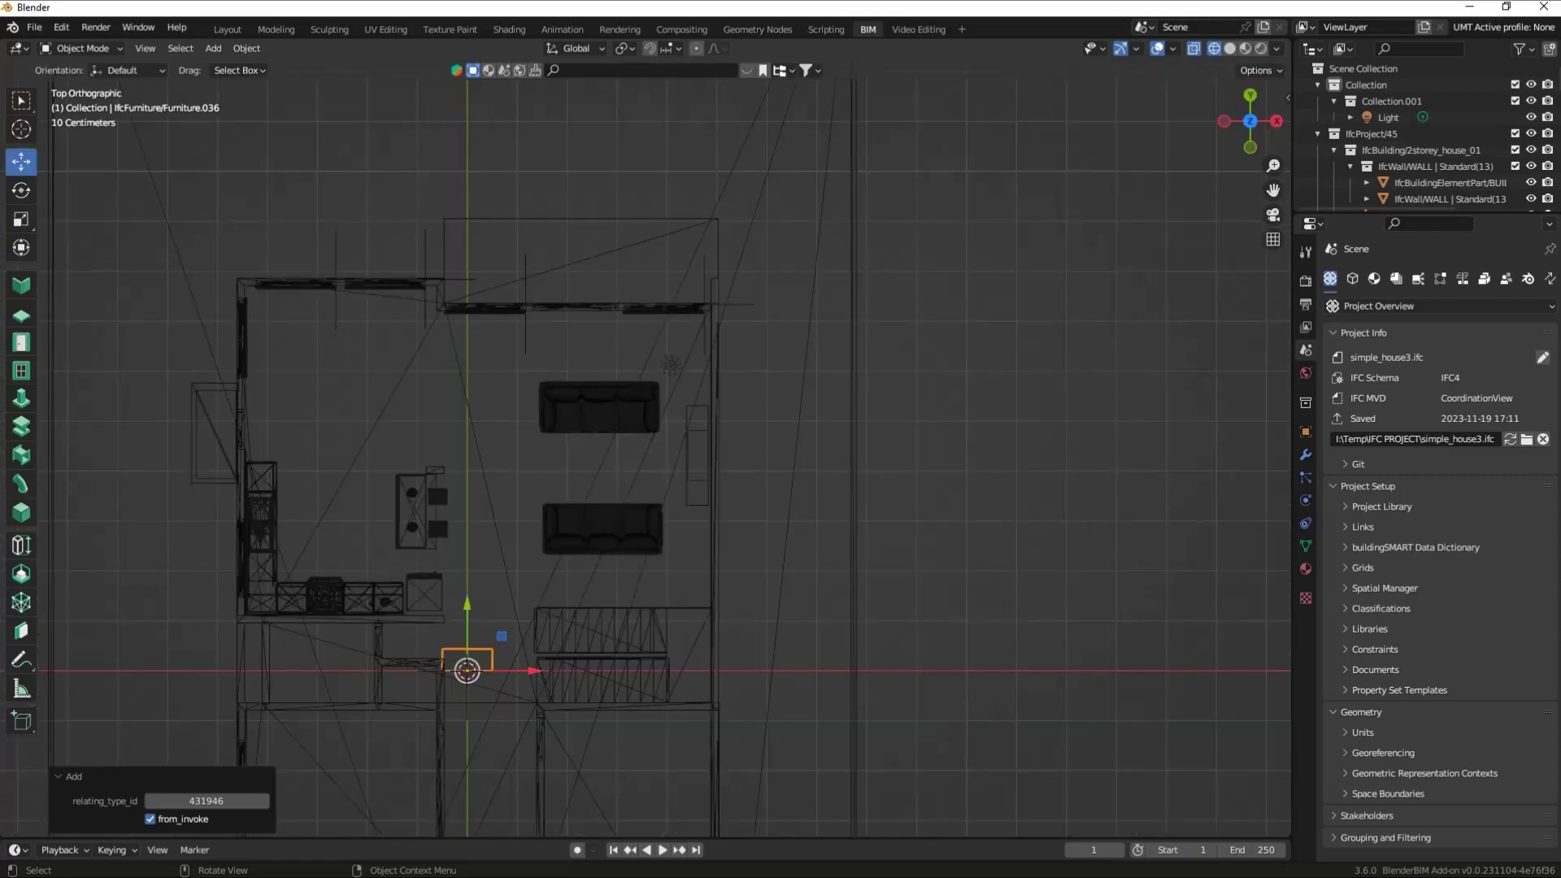
drag(470, 662, 645, 453)
key(KP_Decimal)
double_click(207, 747)
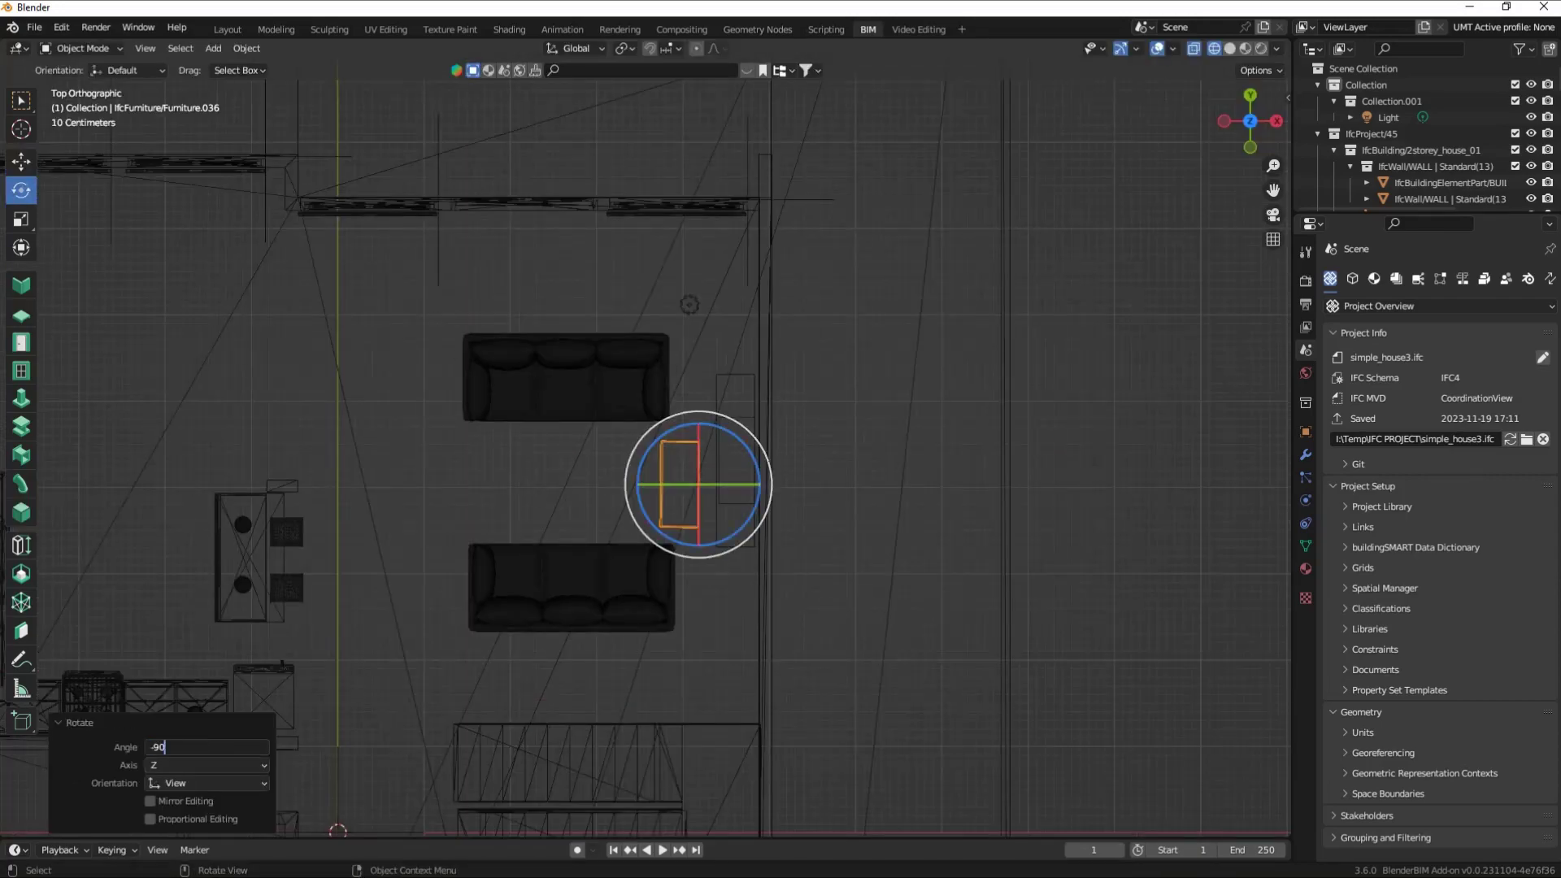
key(Return)
click(21, 161)
Shift the instance 0.24611 m along Y and raise it 0.4954 m.
drag(721, 488, 829, 505)
middle_drag(829, 505, 718, 678)
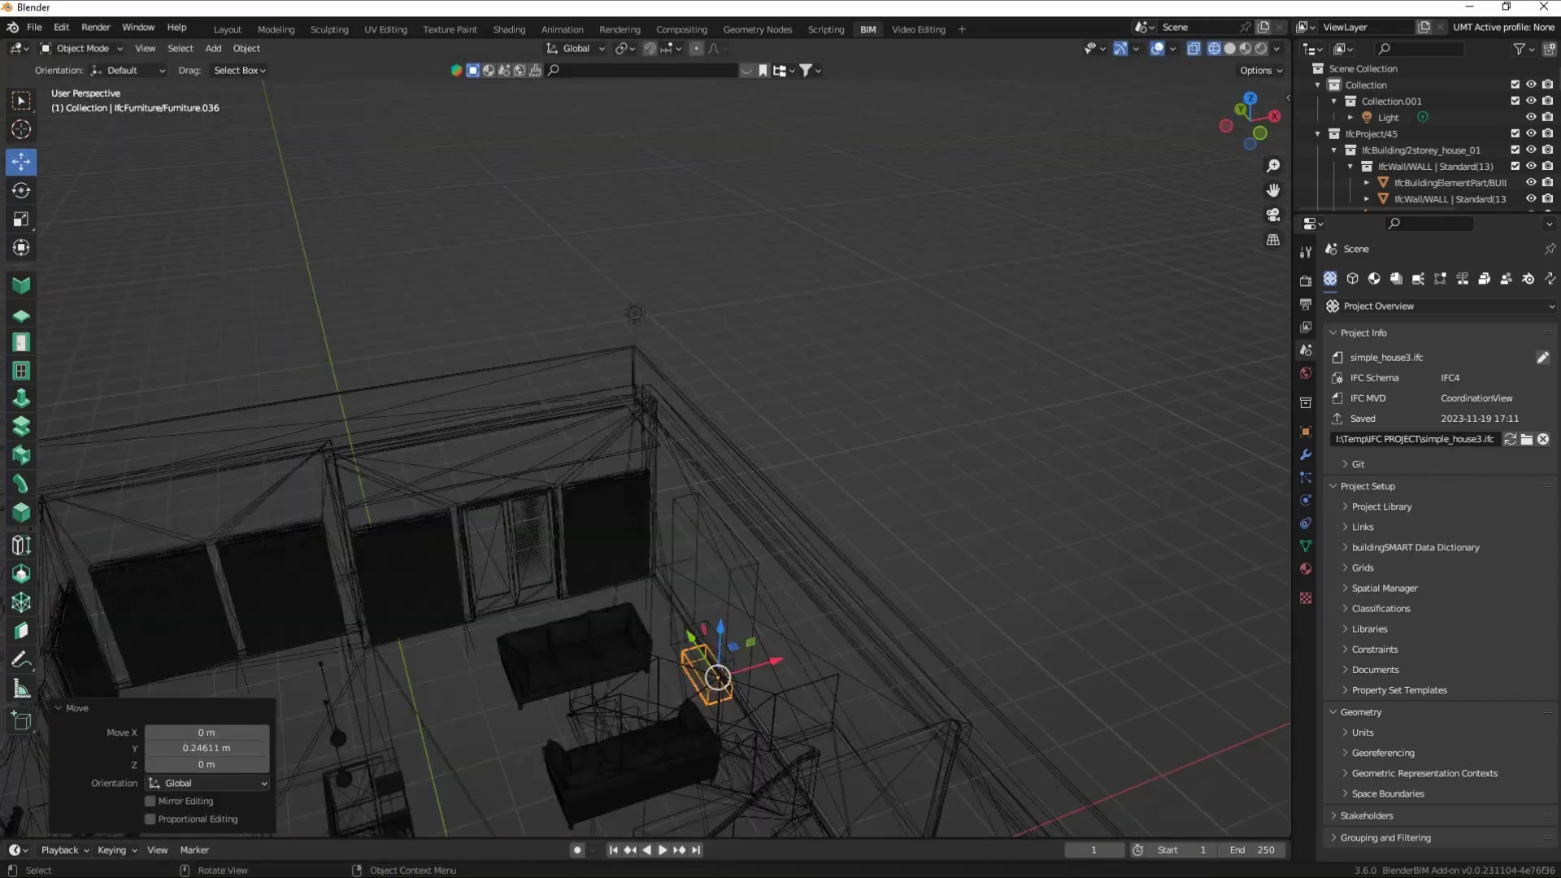
drag(721, 642, 720, 618)
click(1275, 117)
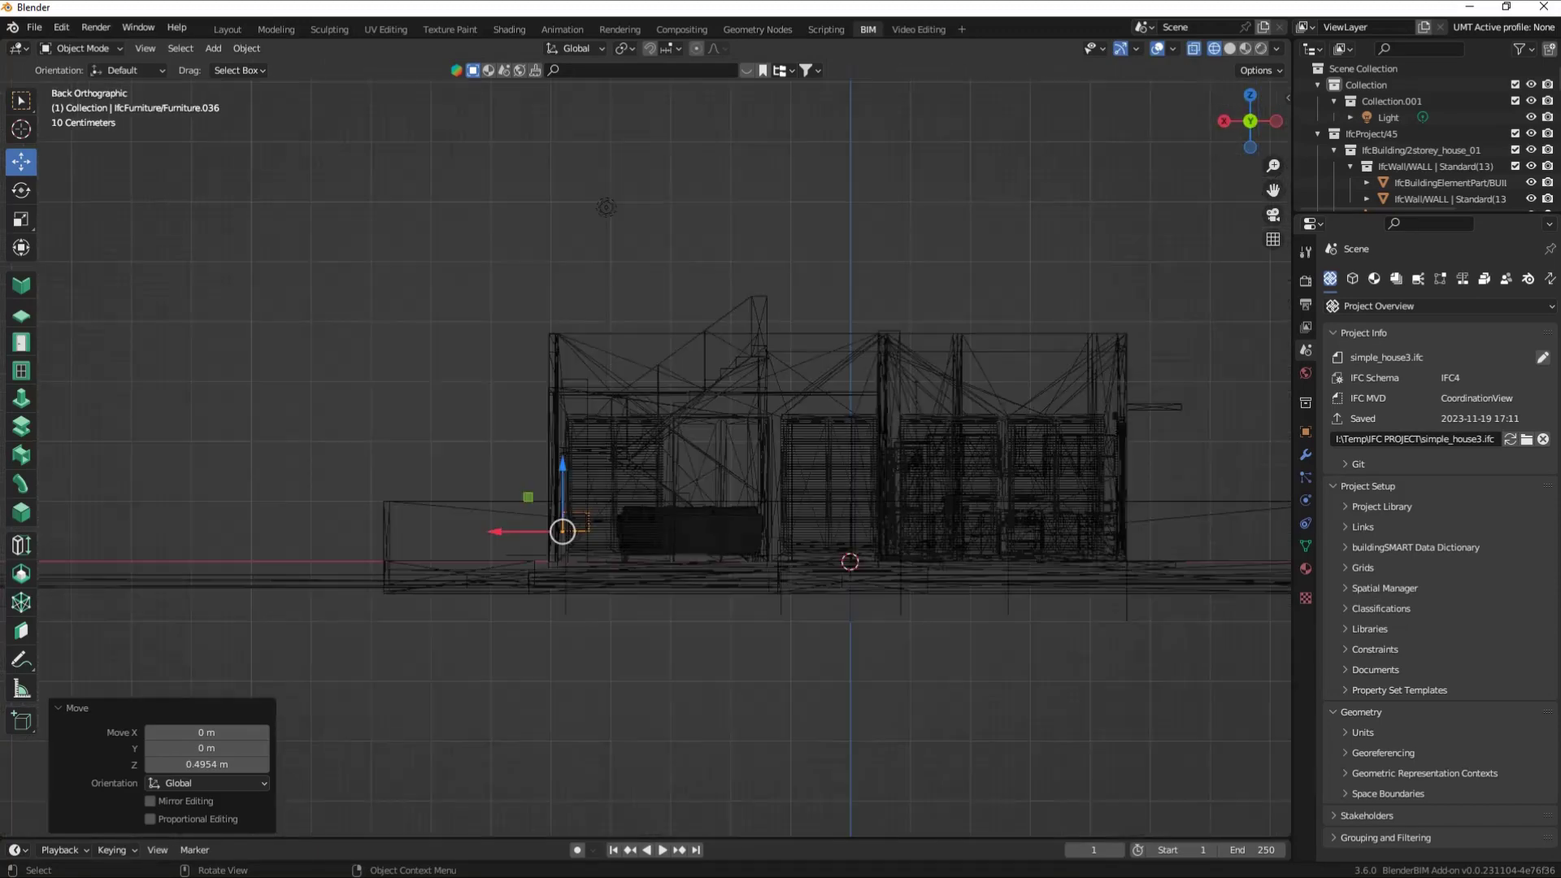
drag(1252, 122, 1236, 138)
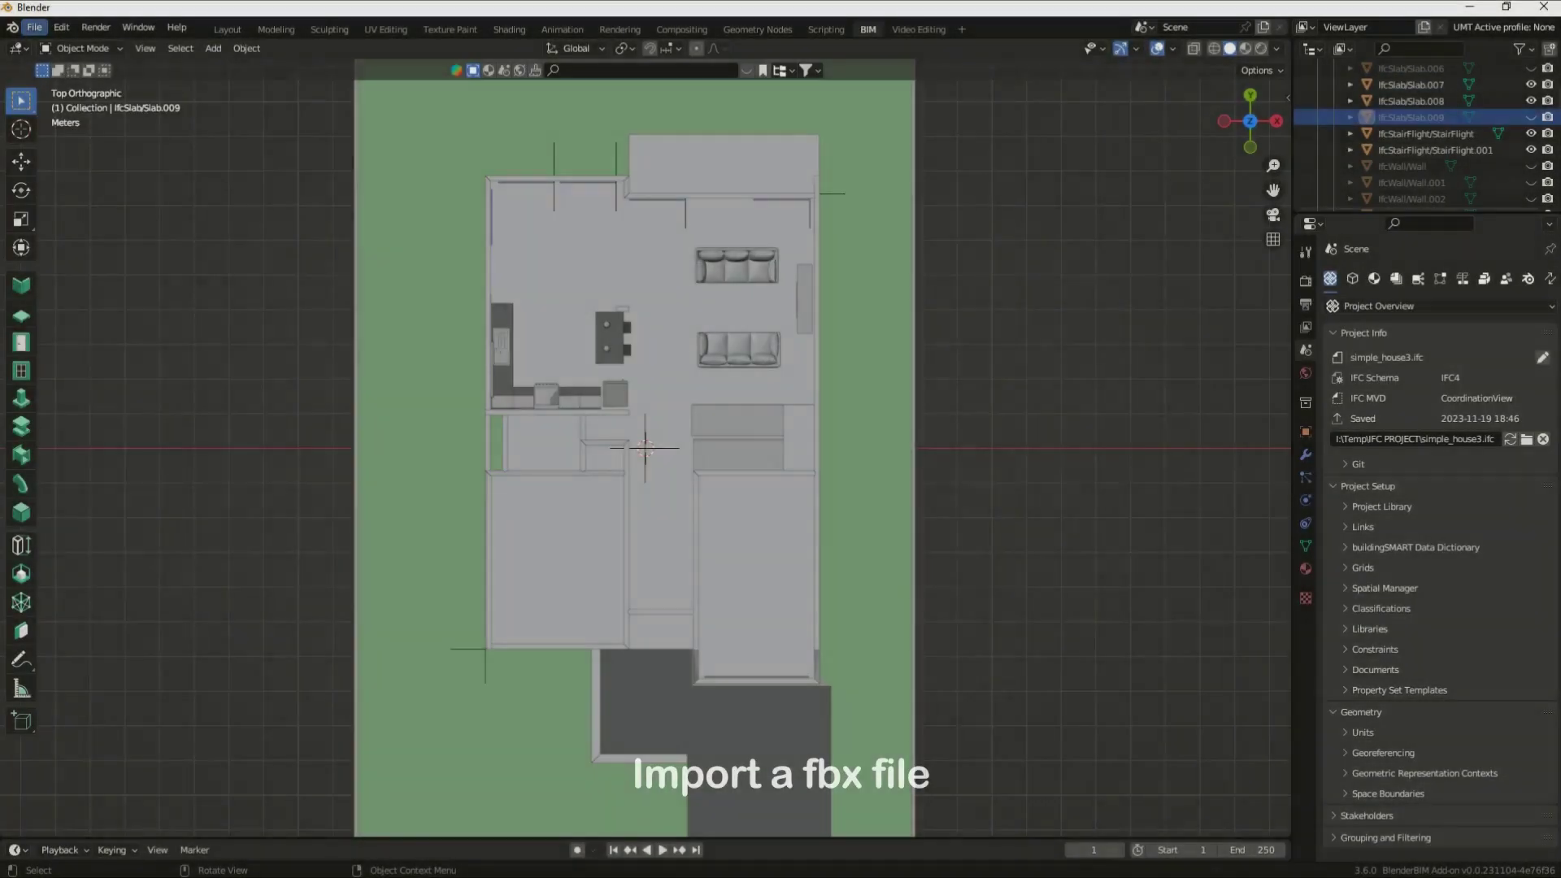
Begin saving the IFC project from the File menu.
click(34, 27)
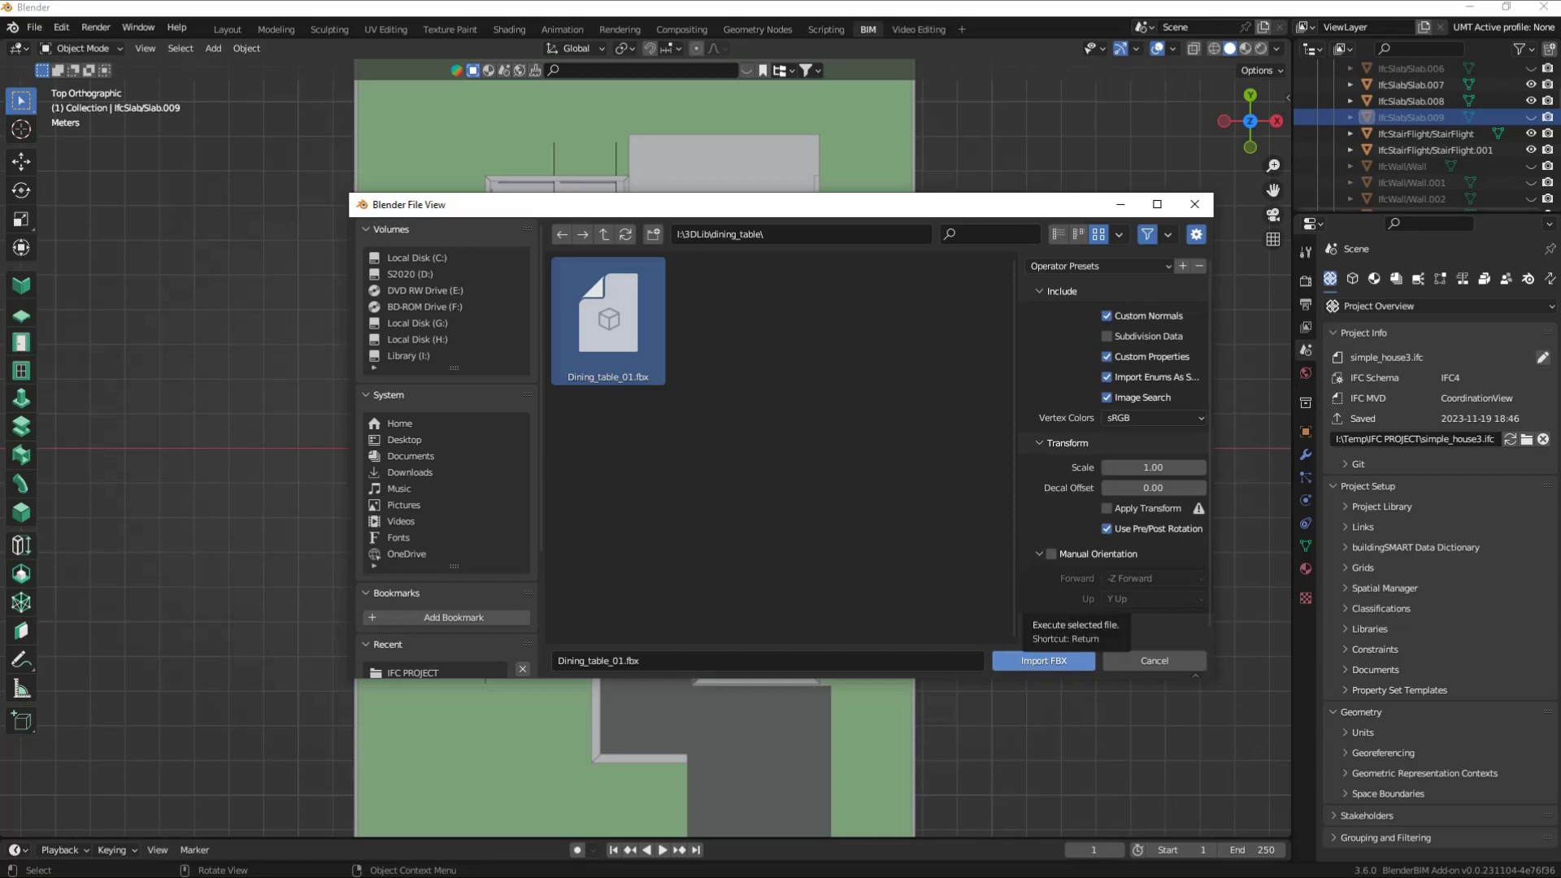
Import Dining_table_01.fbx, bring the dining set into view, and select the table.
click(1045, 660)
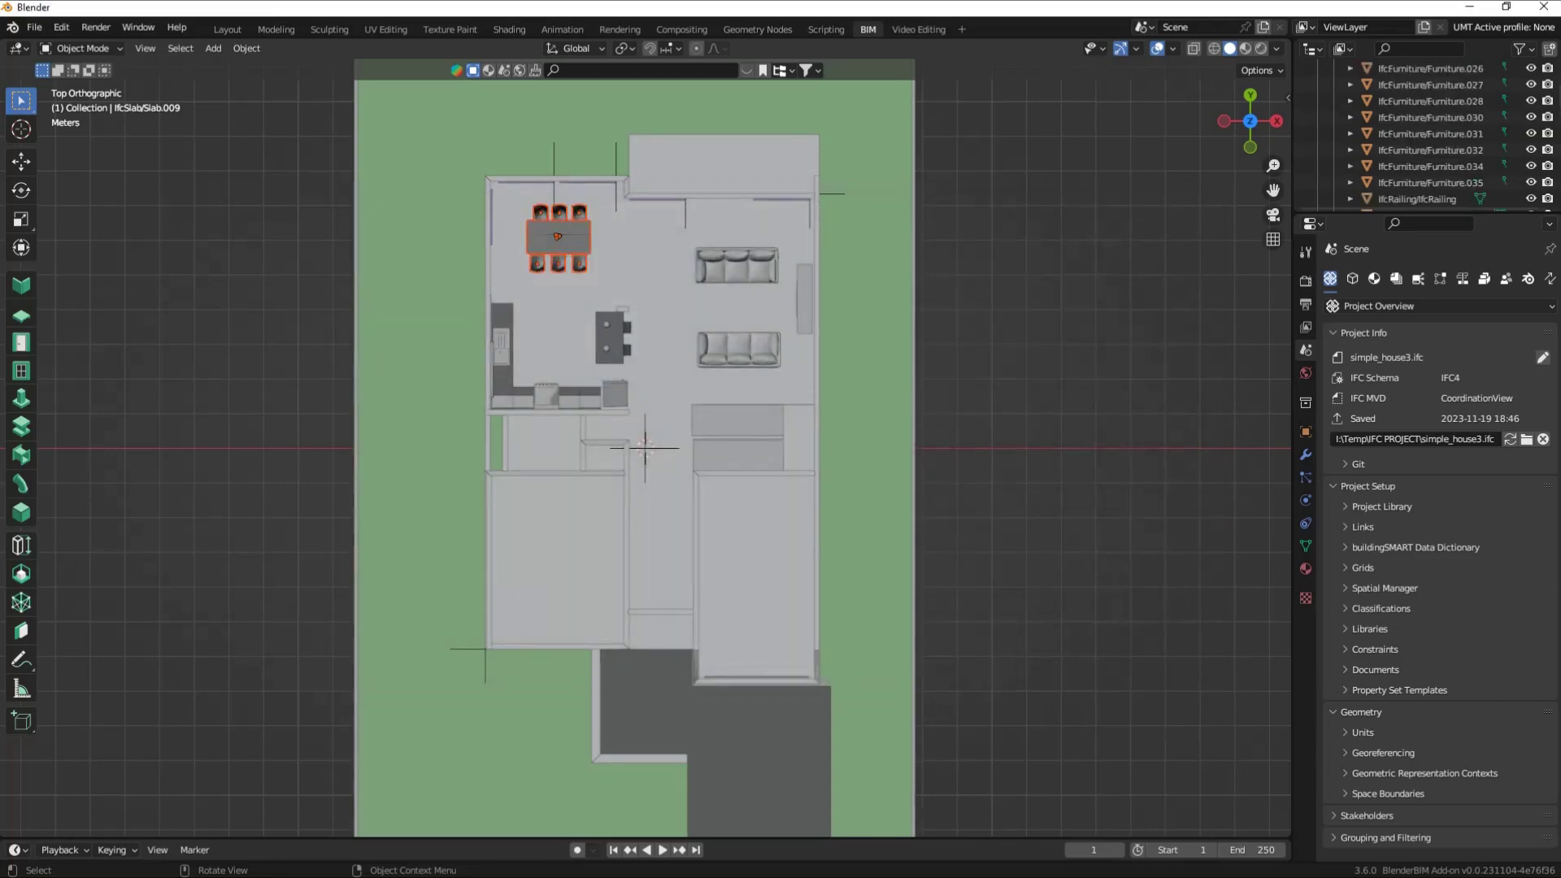
scroll(645, 448, up, 3)
shift+middle_drag(645, 448, 695, 730)
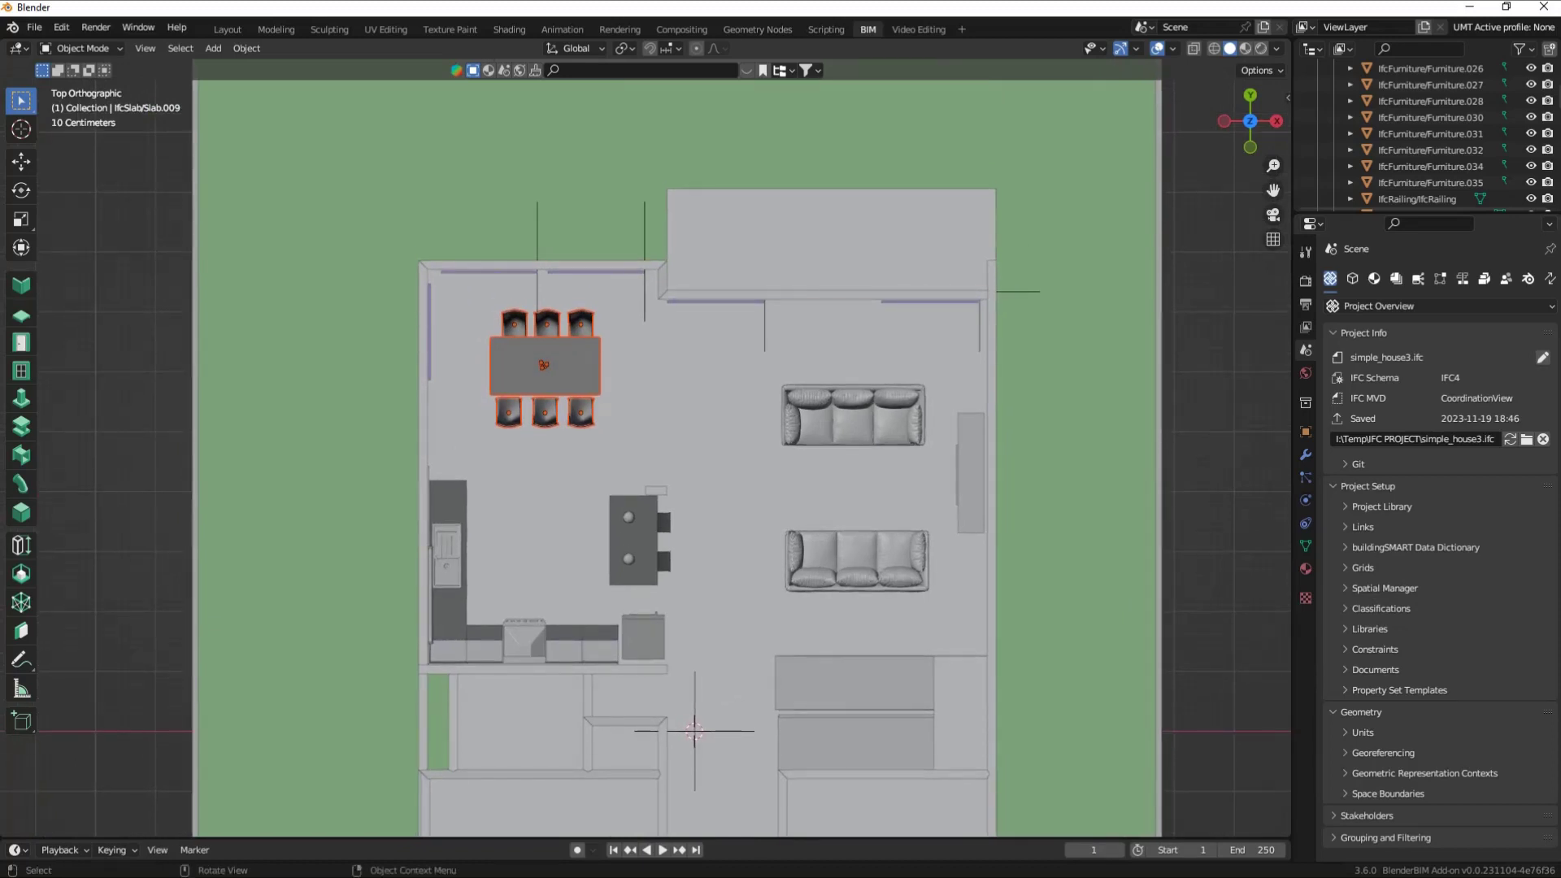
click(544, 365)
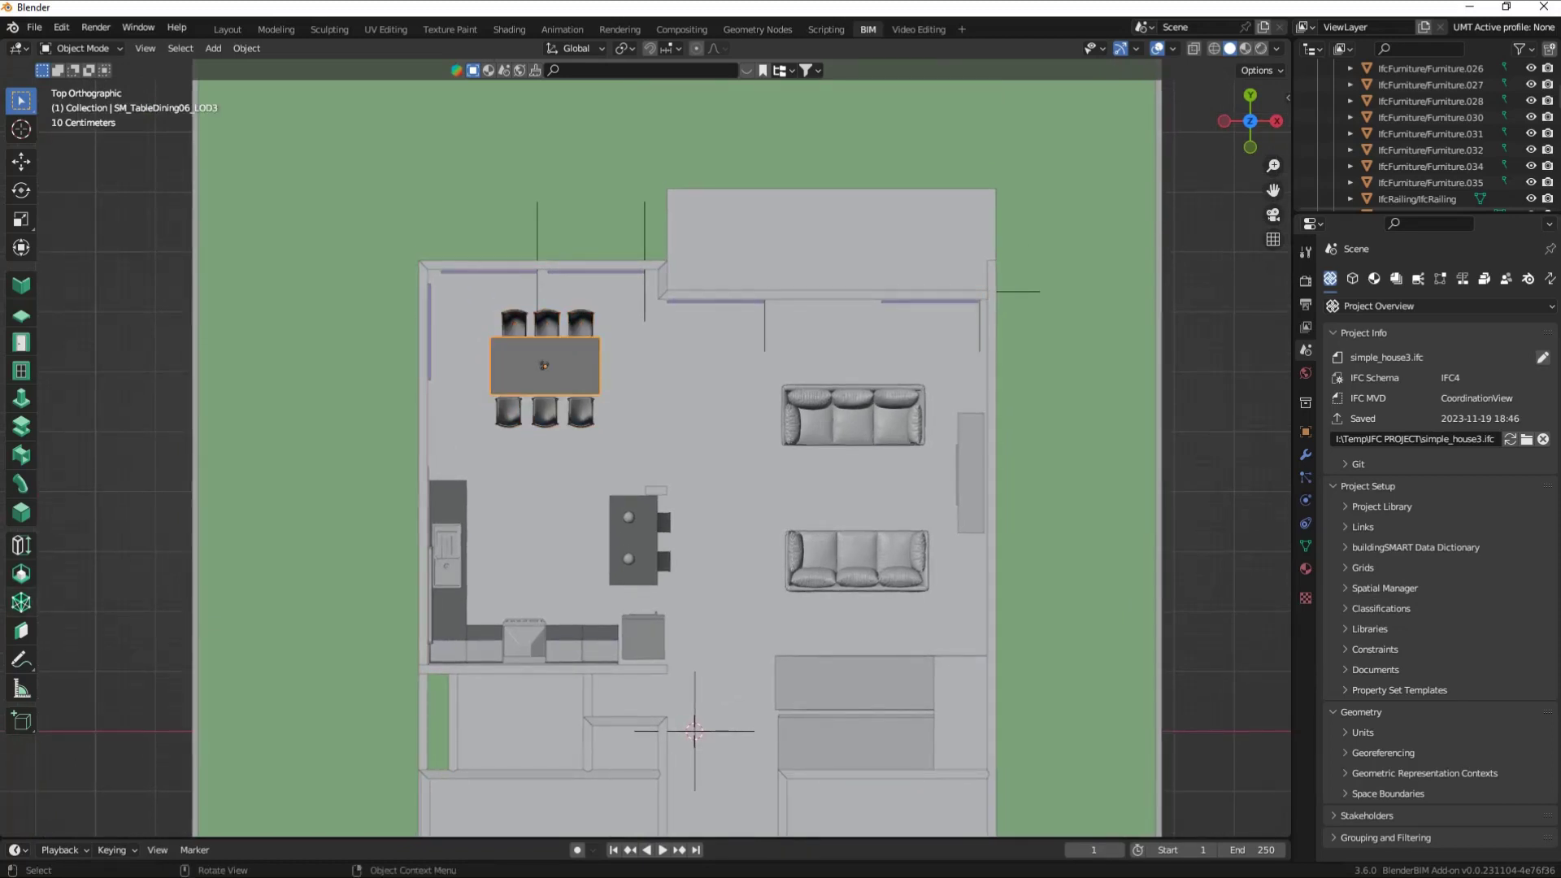
Switch the IFC element class to IfcFurnitureType and show its type library.
click(21, 512)
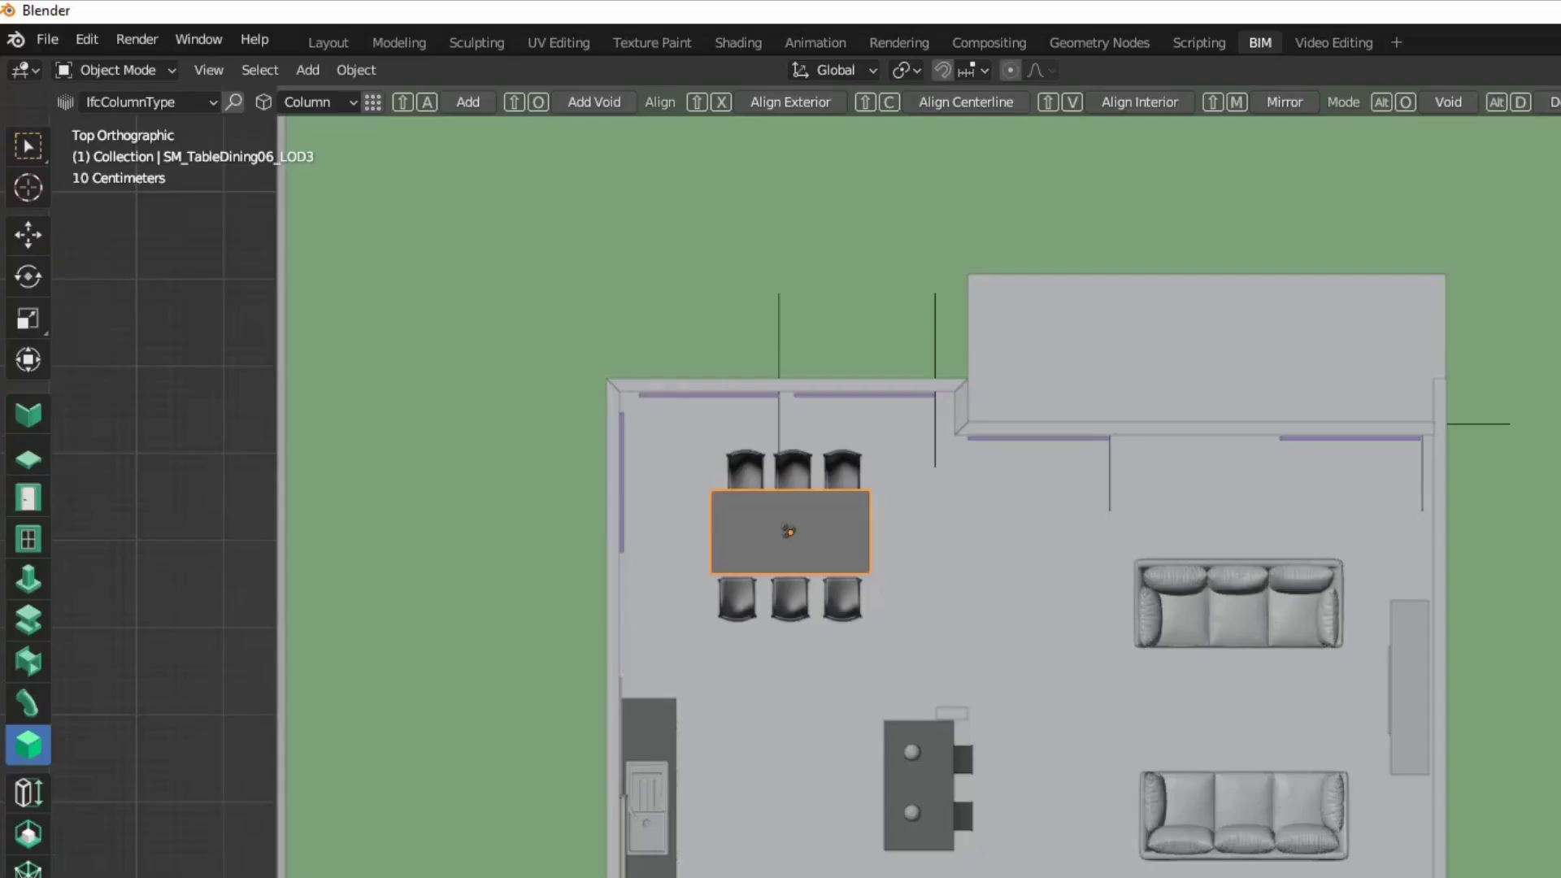
click(146, 101)
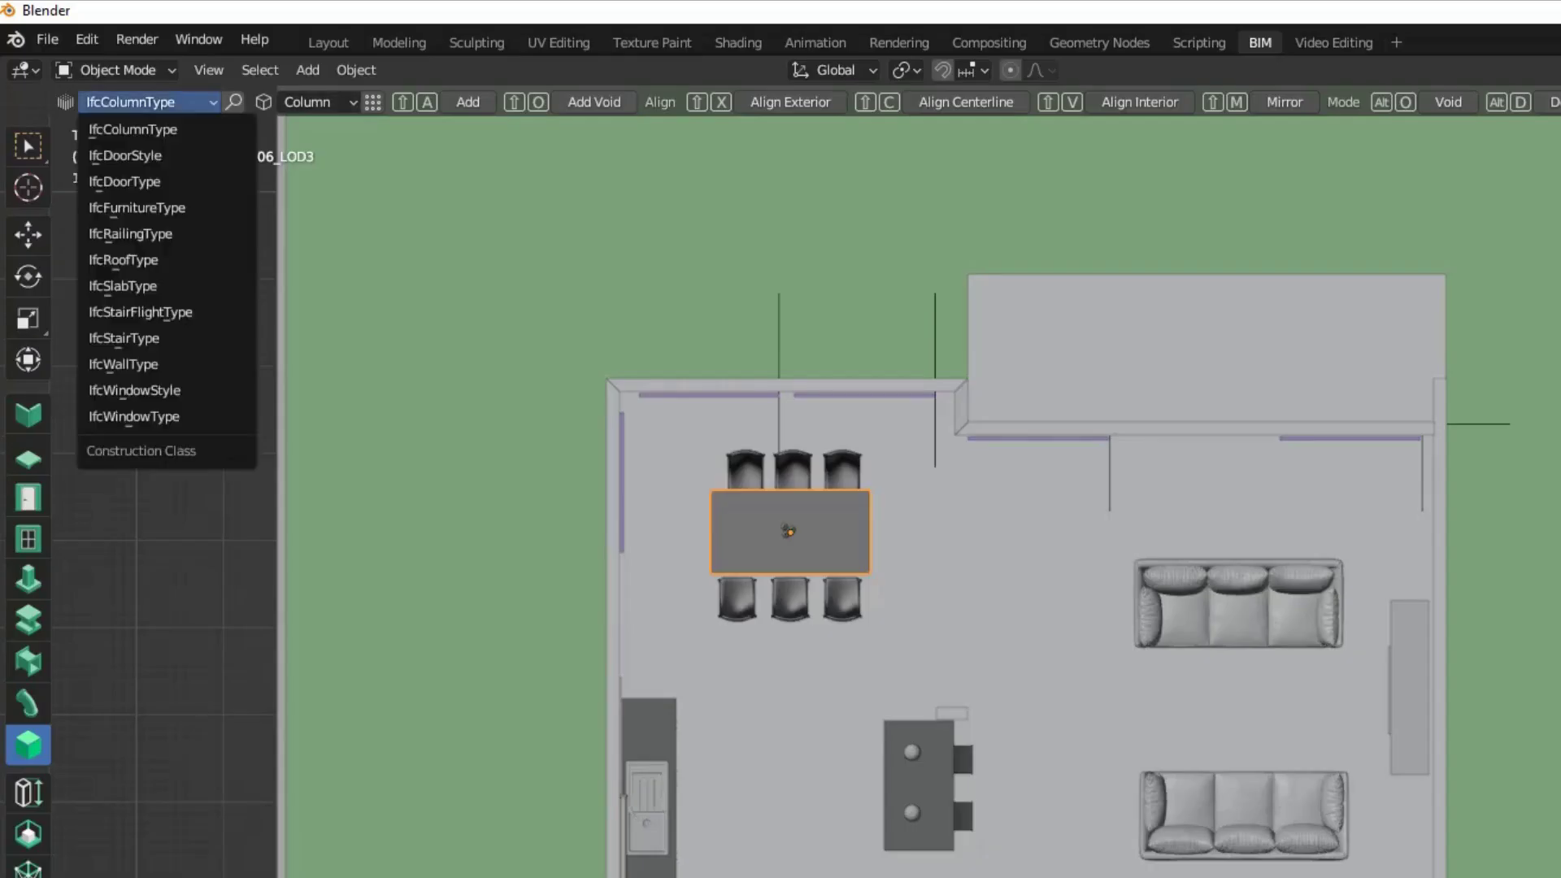
click(137, 208)
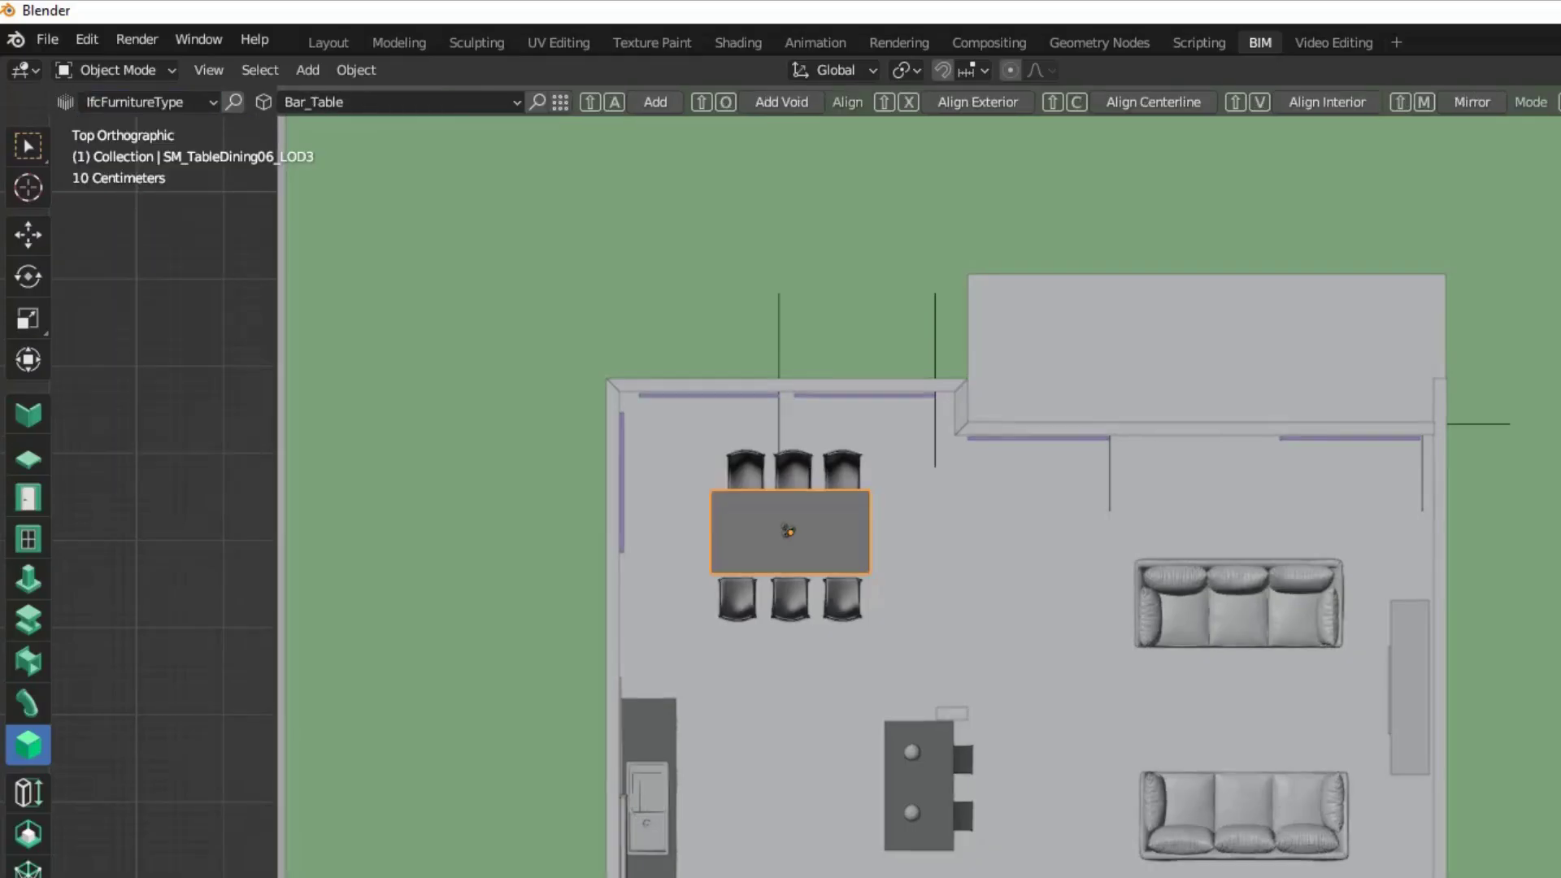
click(560, 102)
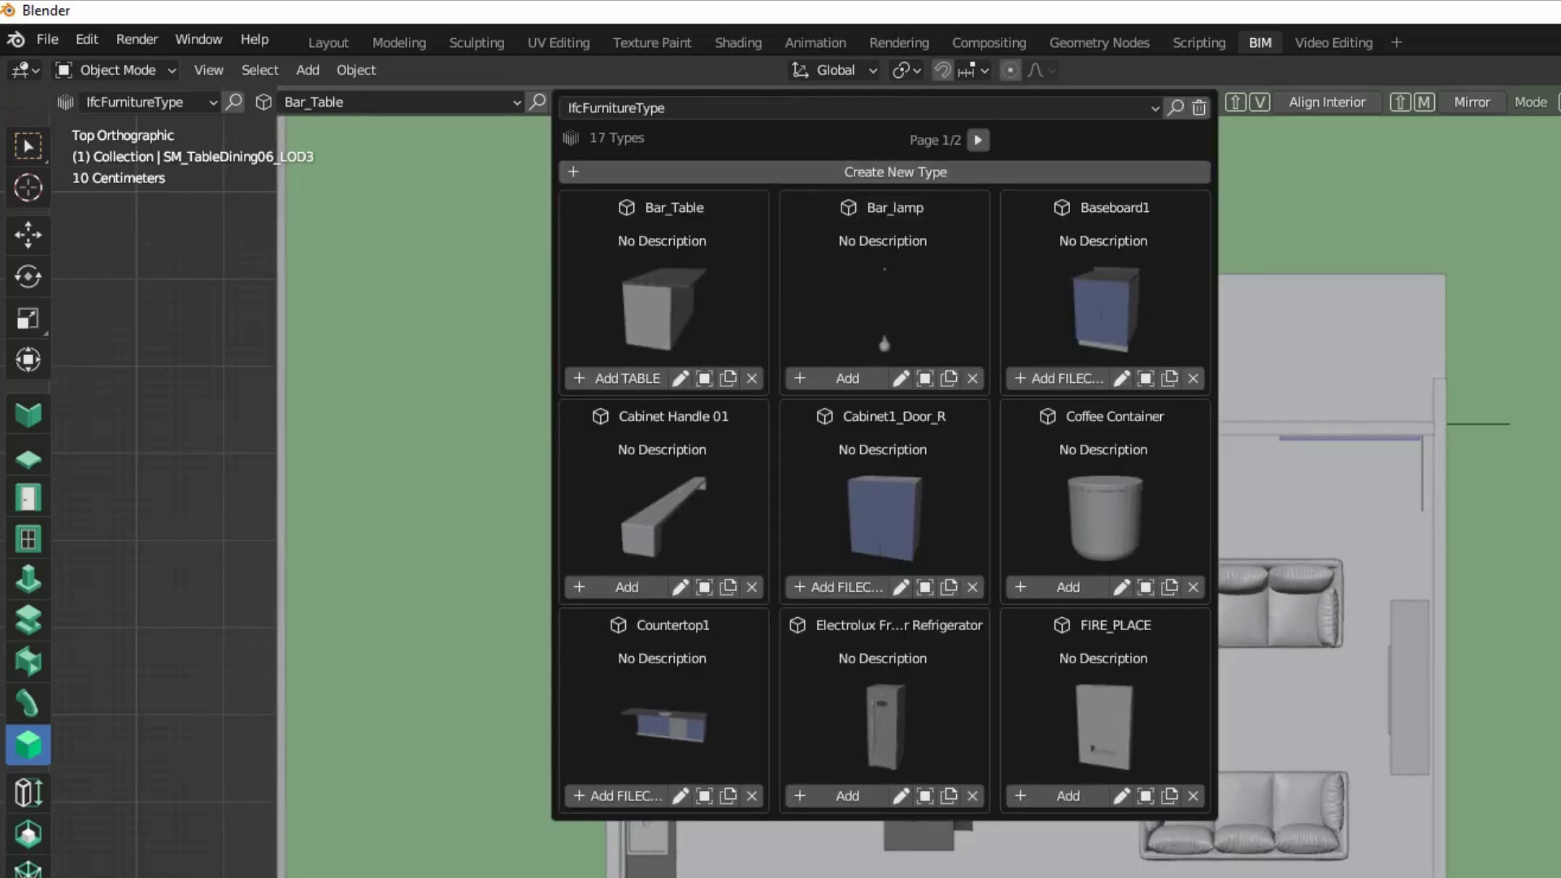
Create a new TABLE furniture type named Dining_Table from the dining table mesh.
click(895, 172)
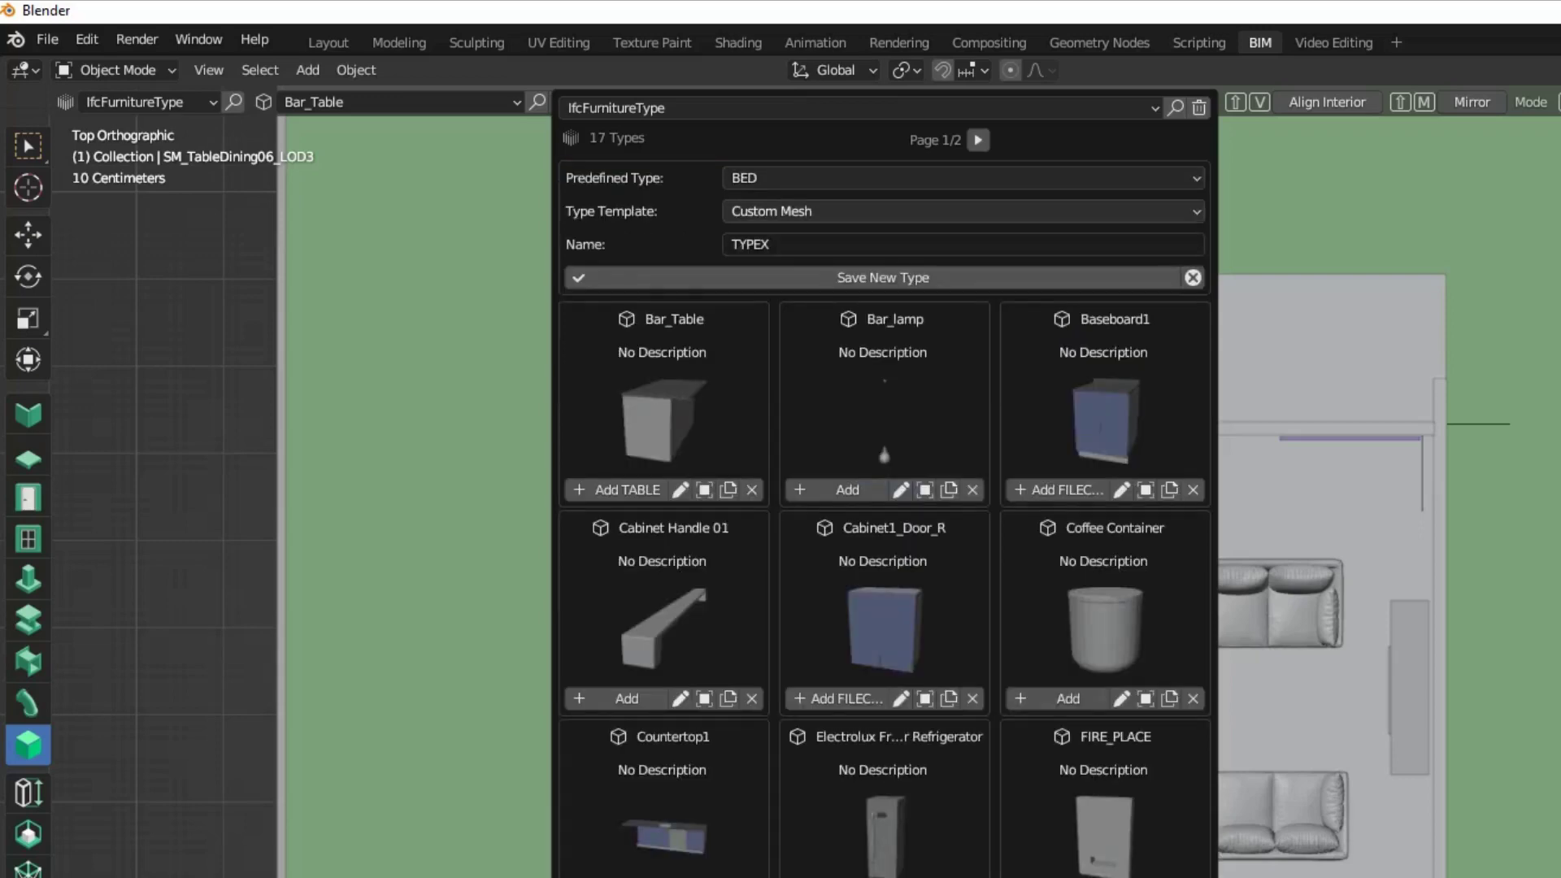
click(960, 177)
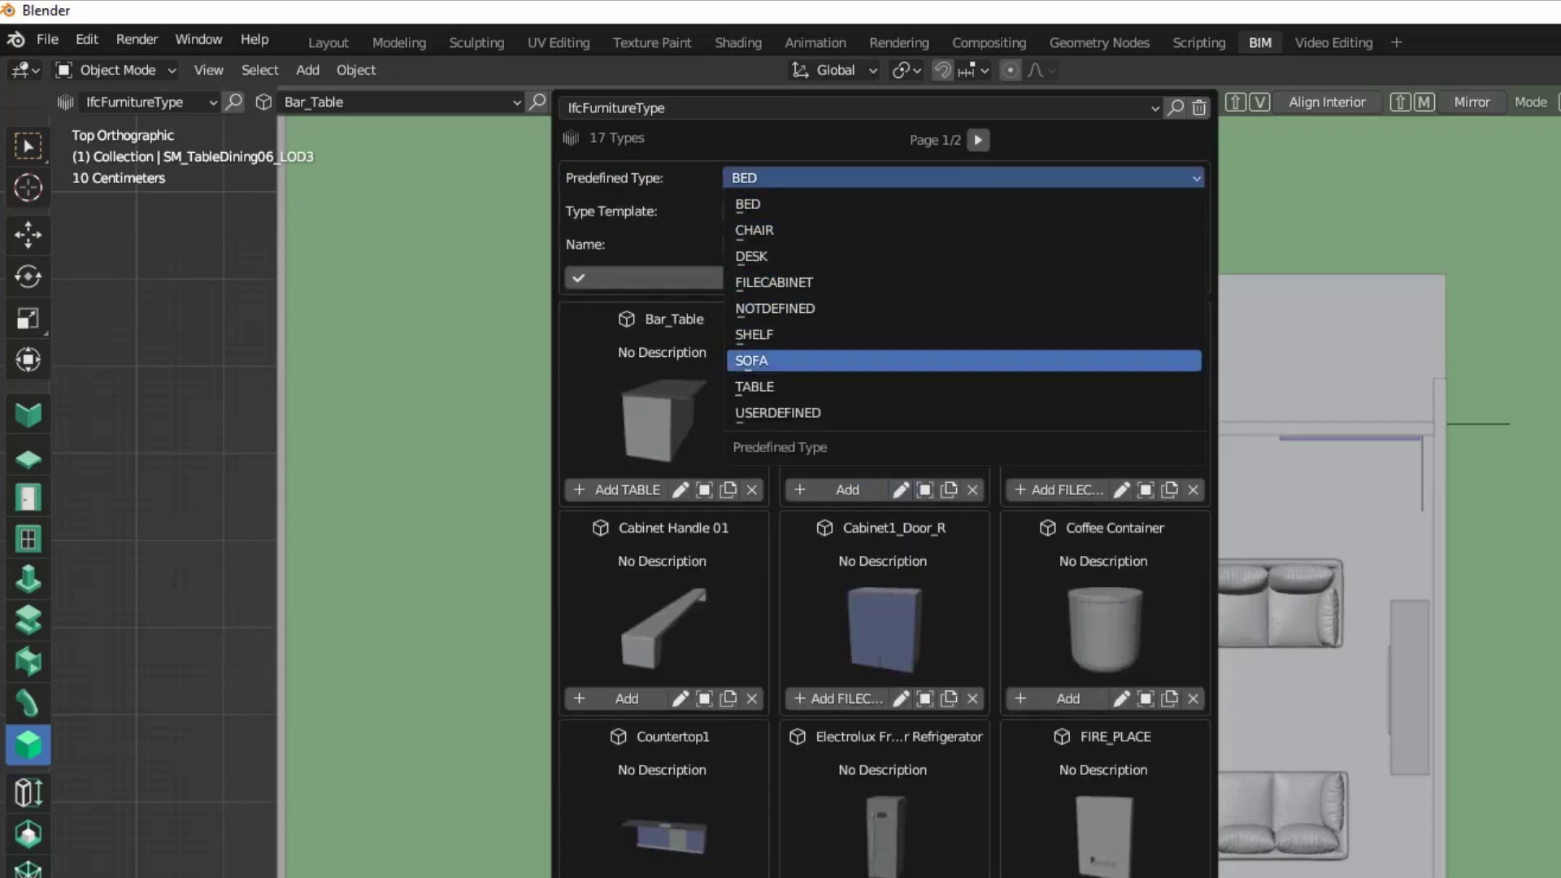
click(755, 387)
click(780, 244)
text(Dining_Table)
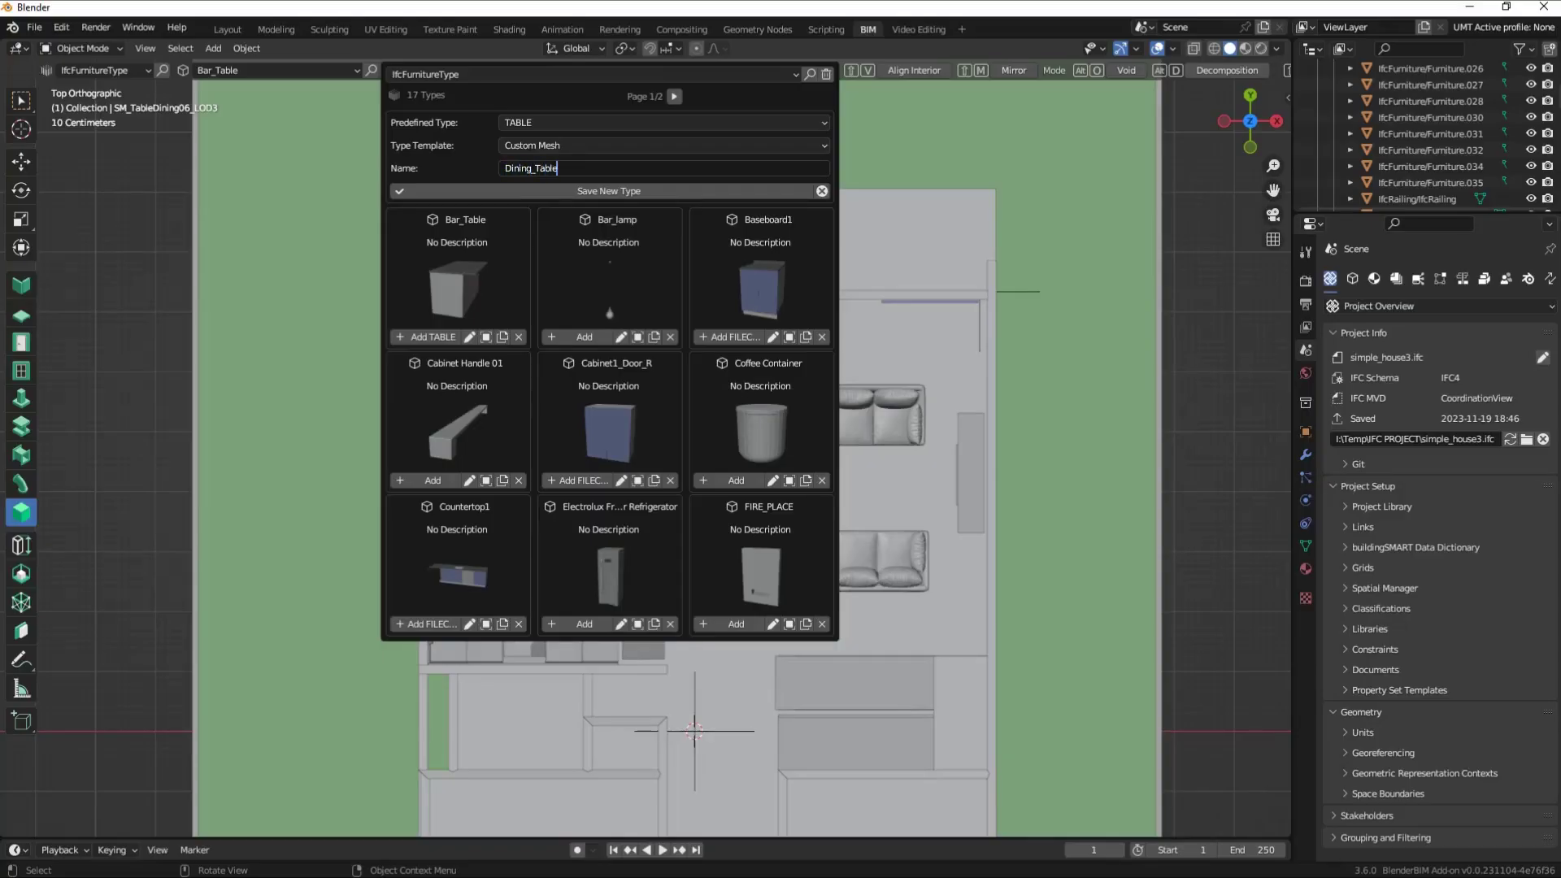
key(Return)
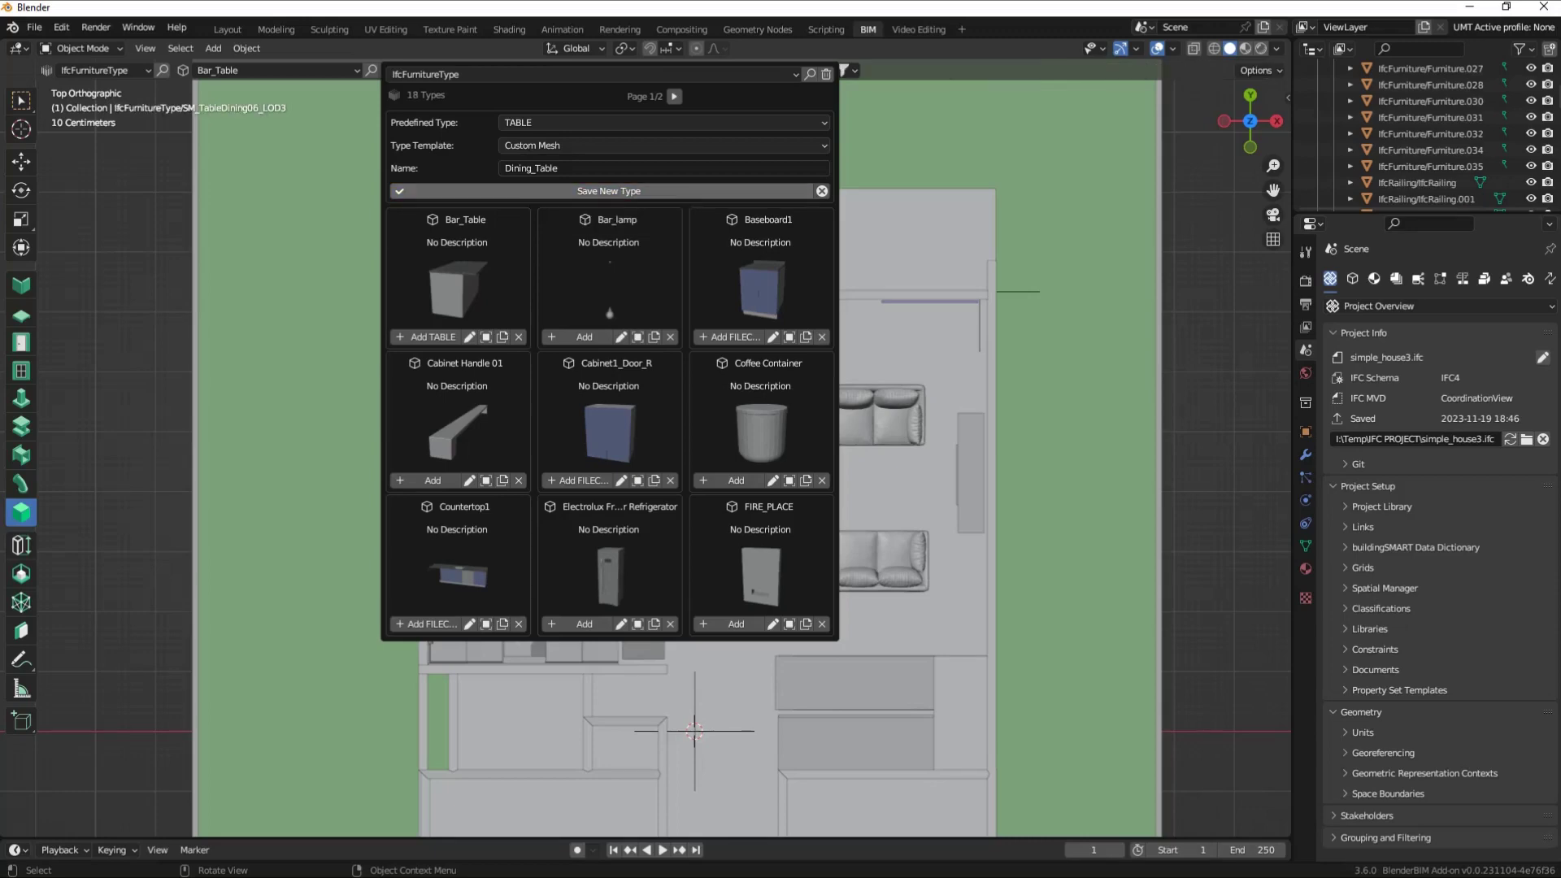
click(674, 96)
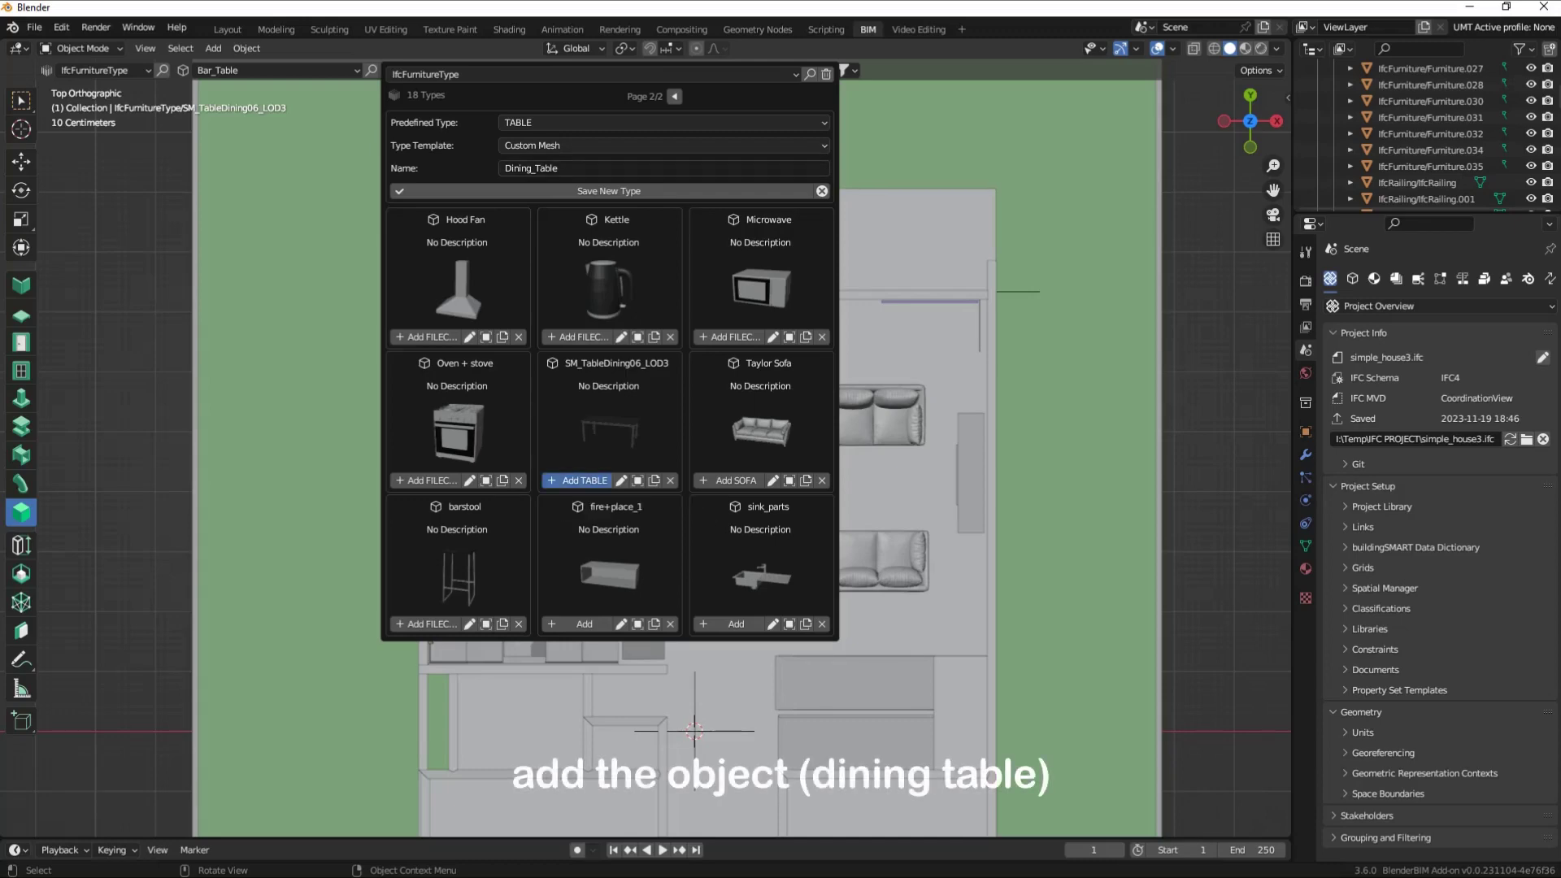
Add an SM_TableDining06_LOD3 instance and move it up and left between the dining chairs.
click(579, 481)
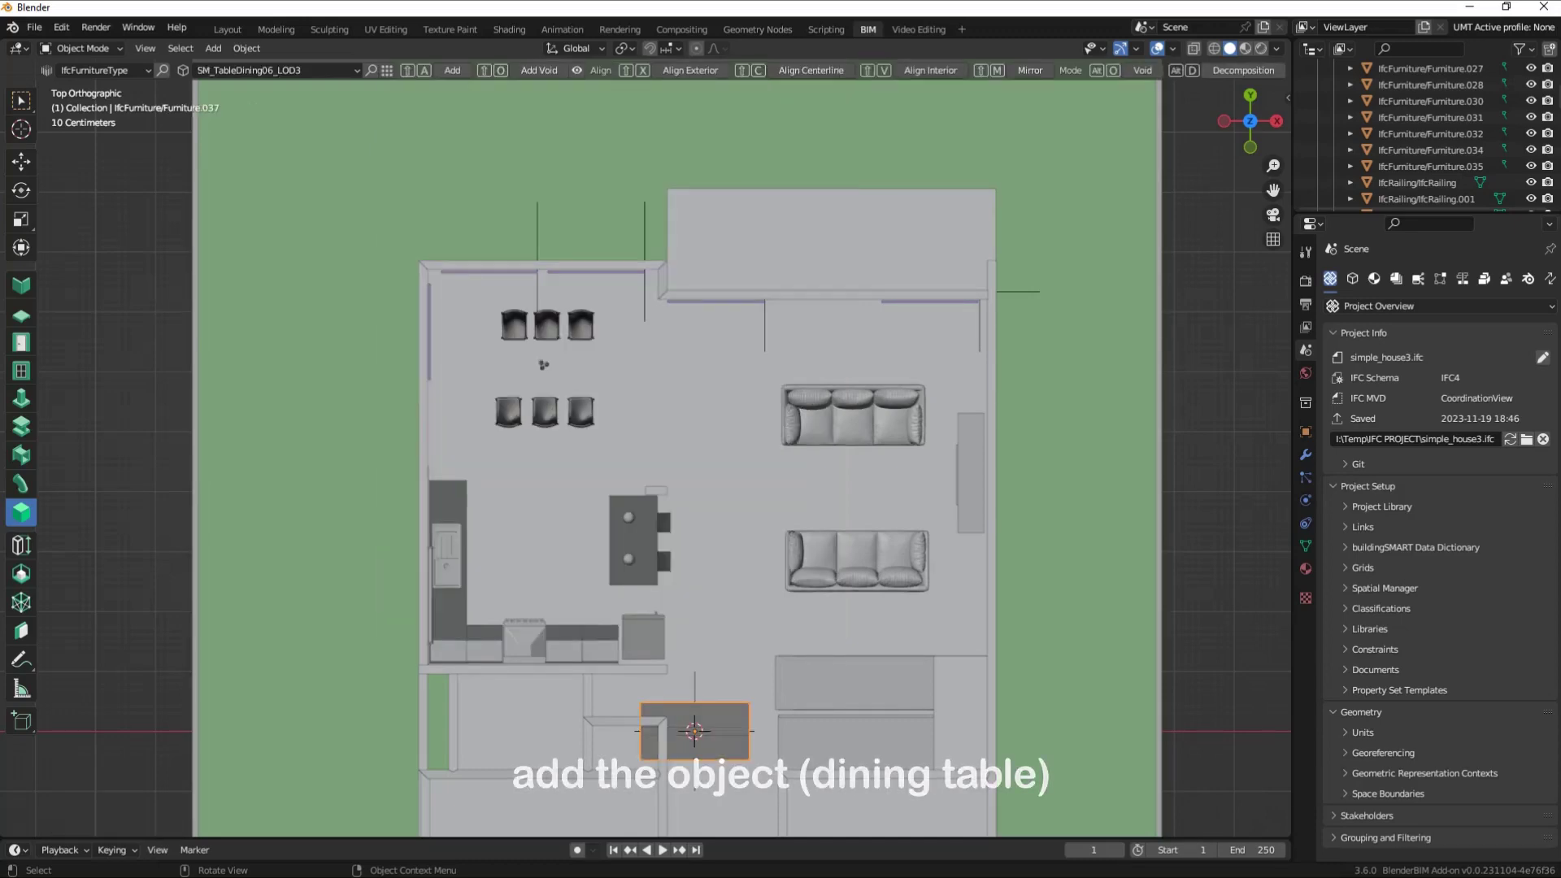
click(22, 161)
drag(695, 673, 695, 308)
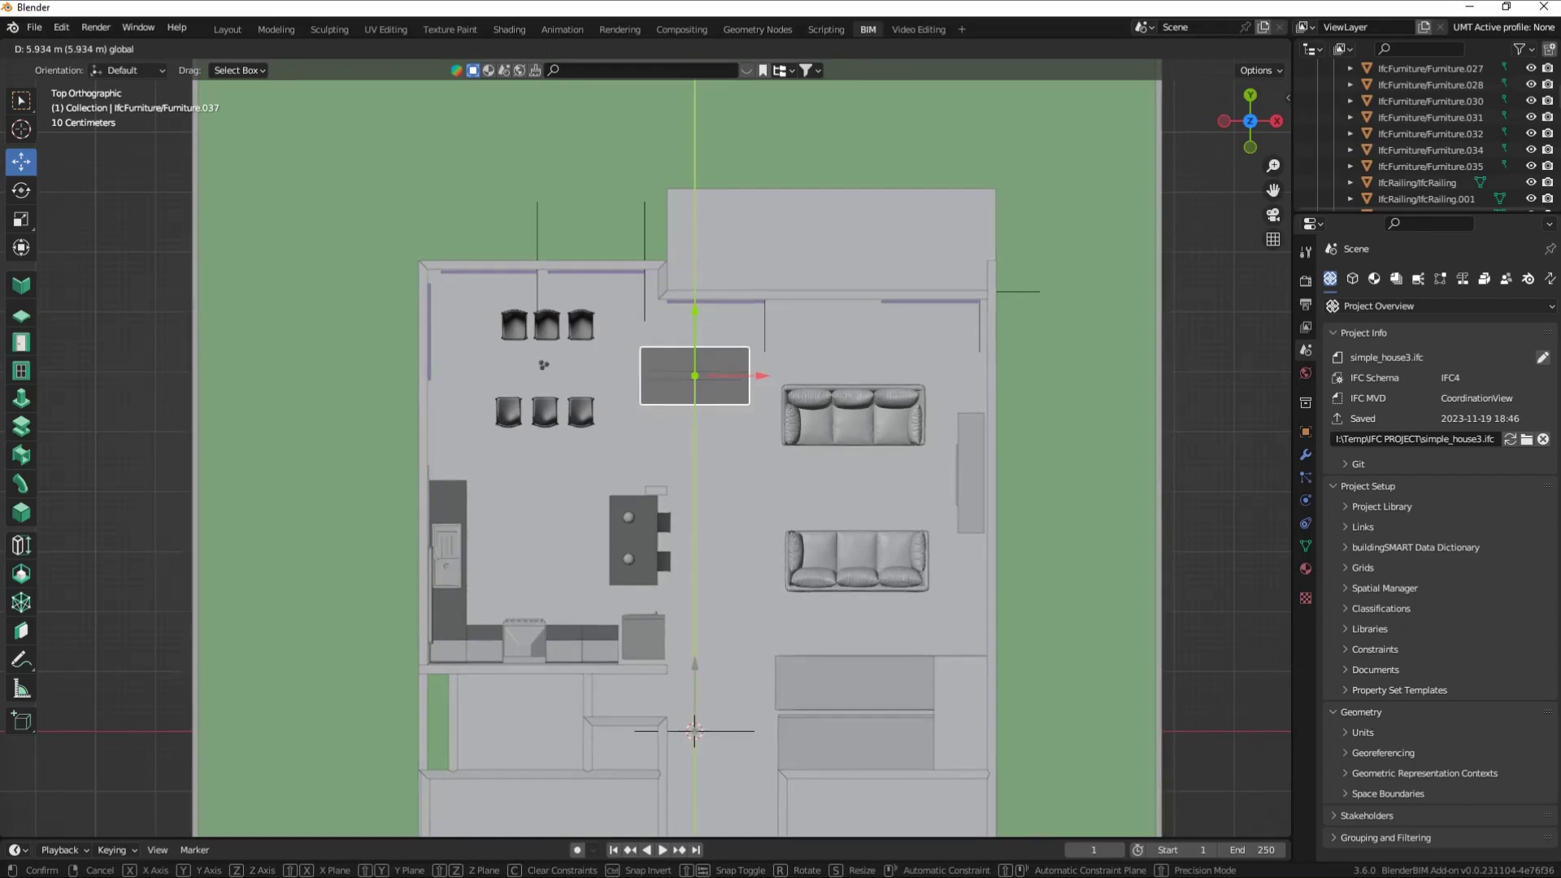
drag(760, 366, 610, 366)
click(581, 413)
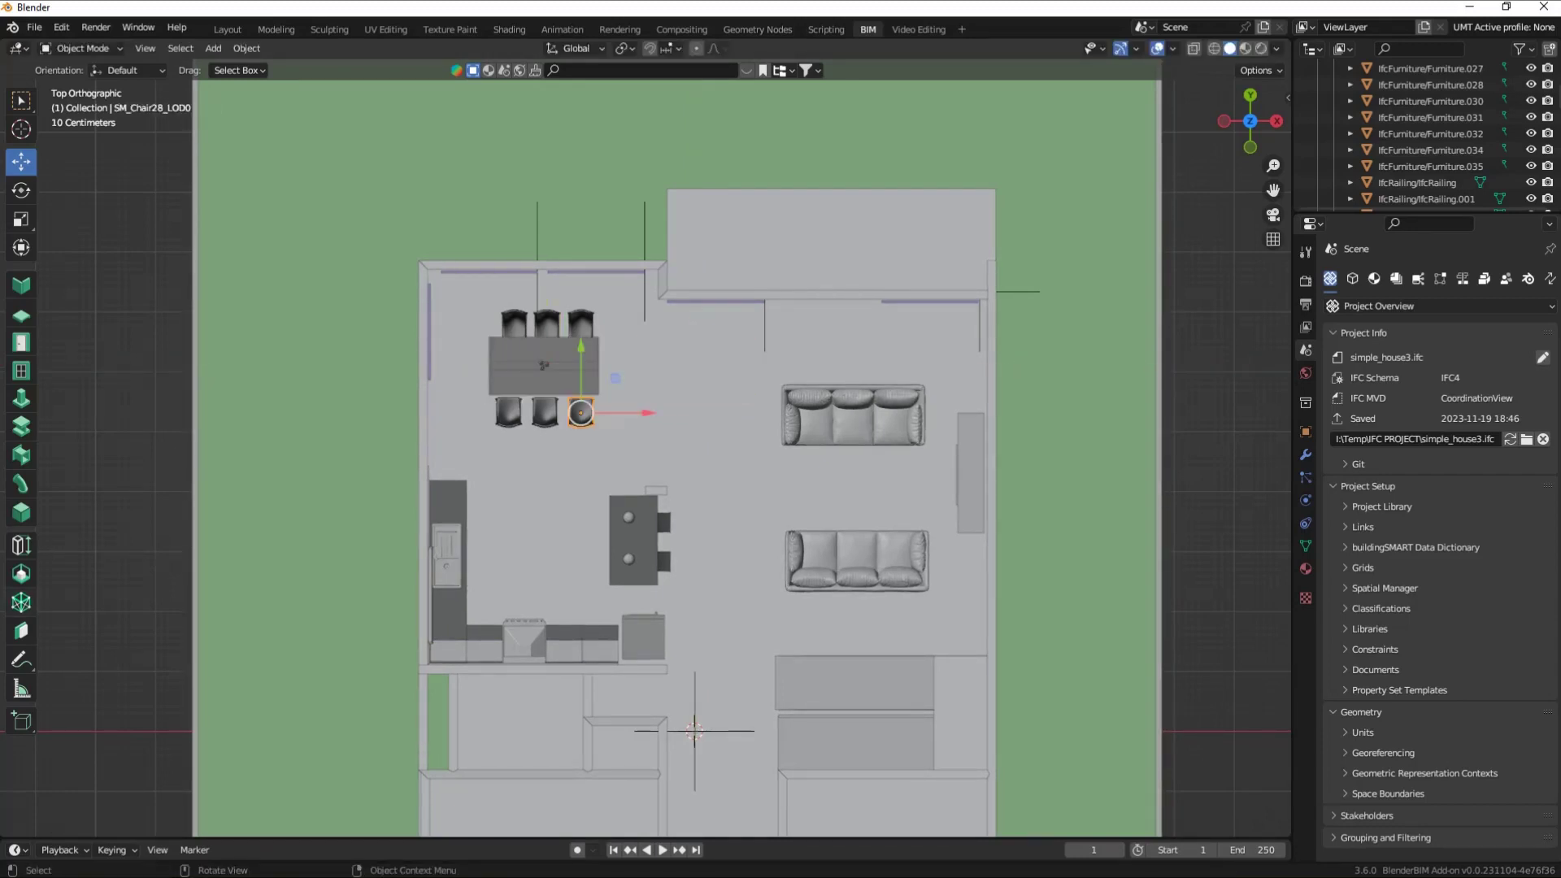
click(21, 513)
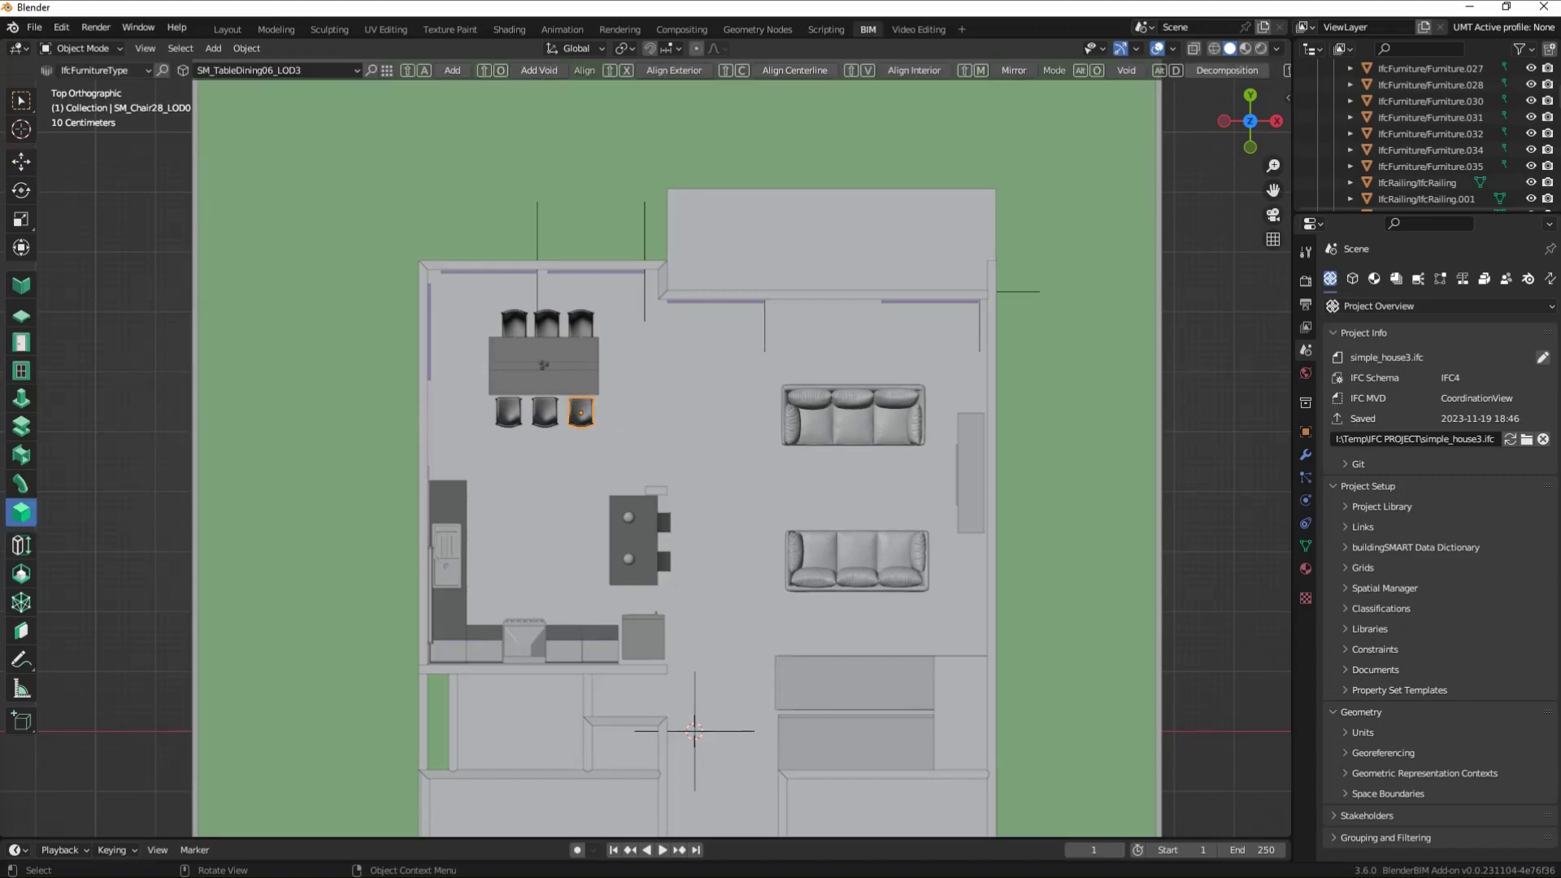
click(97, 70)
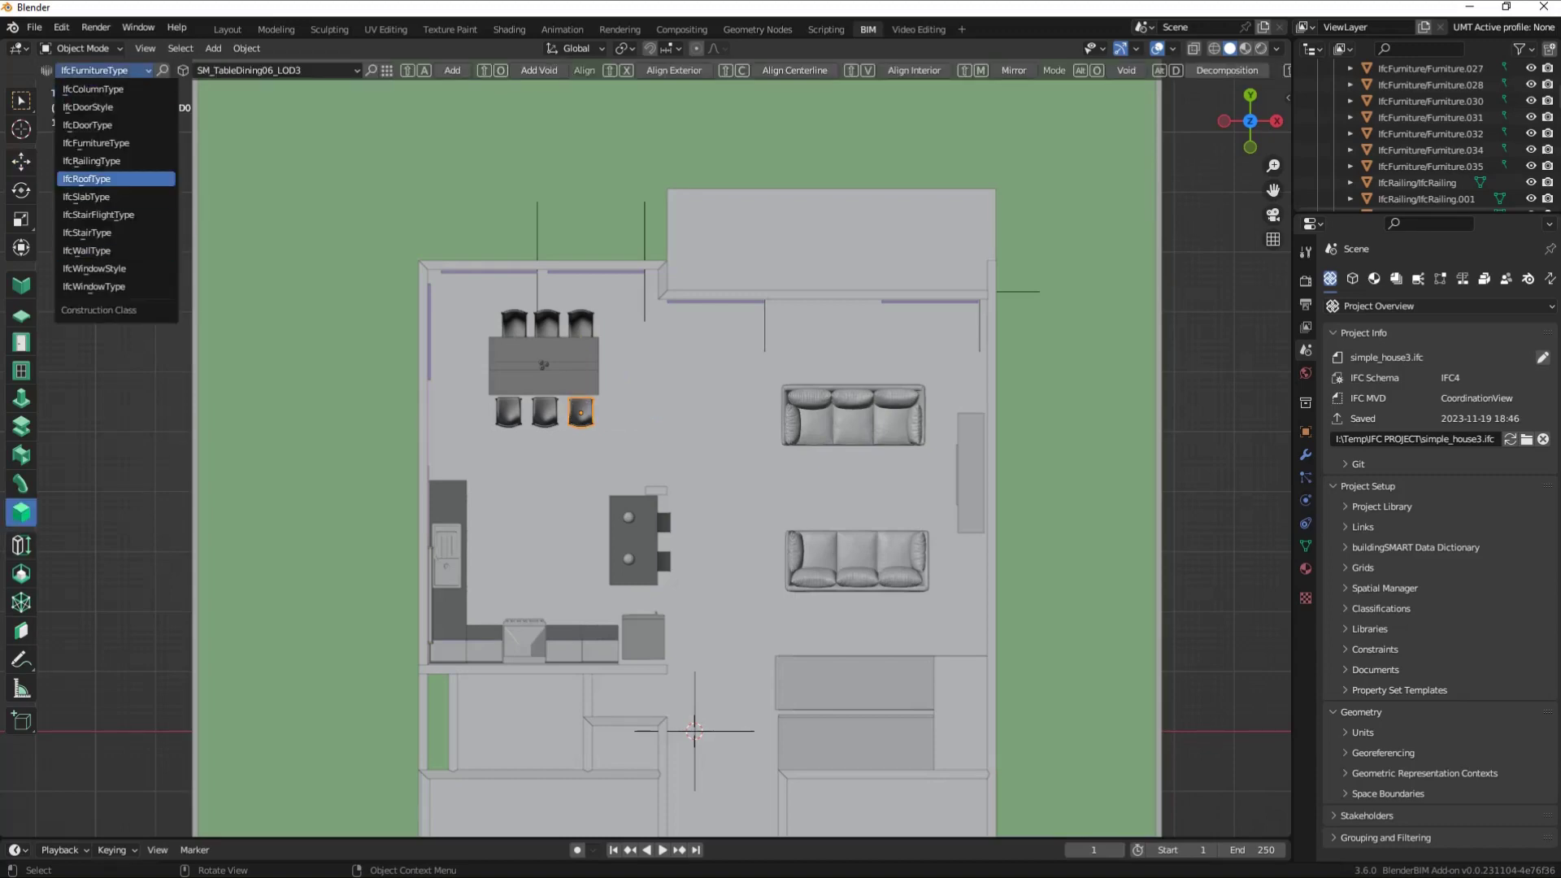
Save the selected chair as a new CHAIR furniture type, Dining_Chair (SM_Chair28_LOD0).
click(96, 143)
click(163, 70)
text(Dining_Ta)
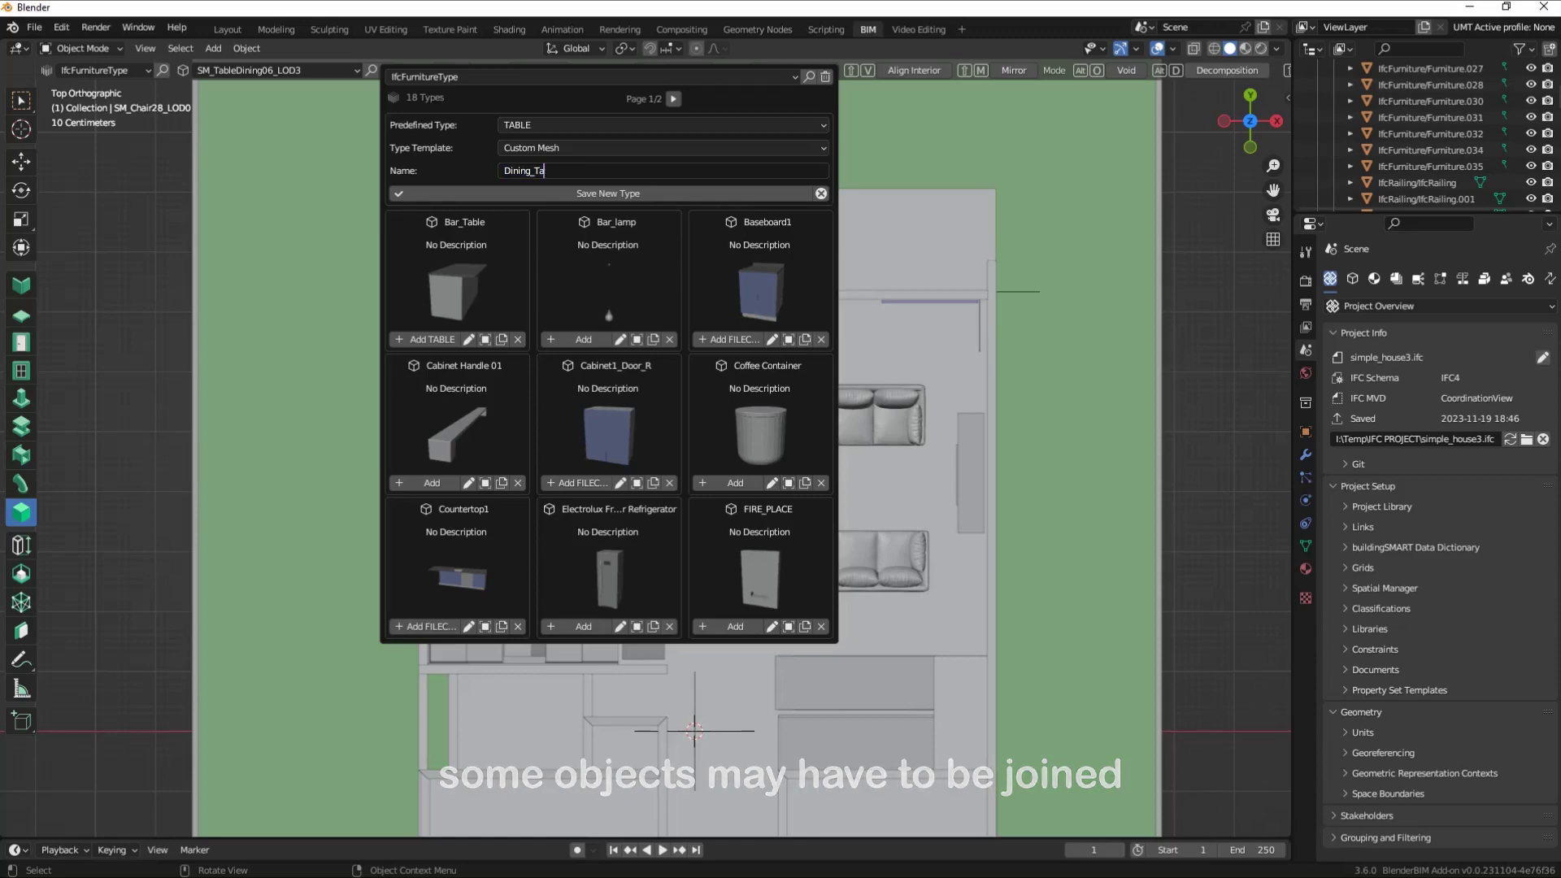
key(BackSpace)
key(BackSpace)
key(BackSpace)
text(Chair)
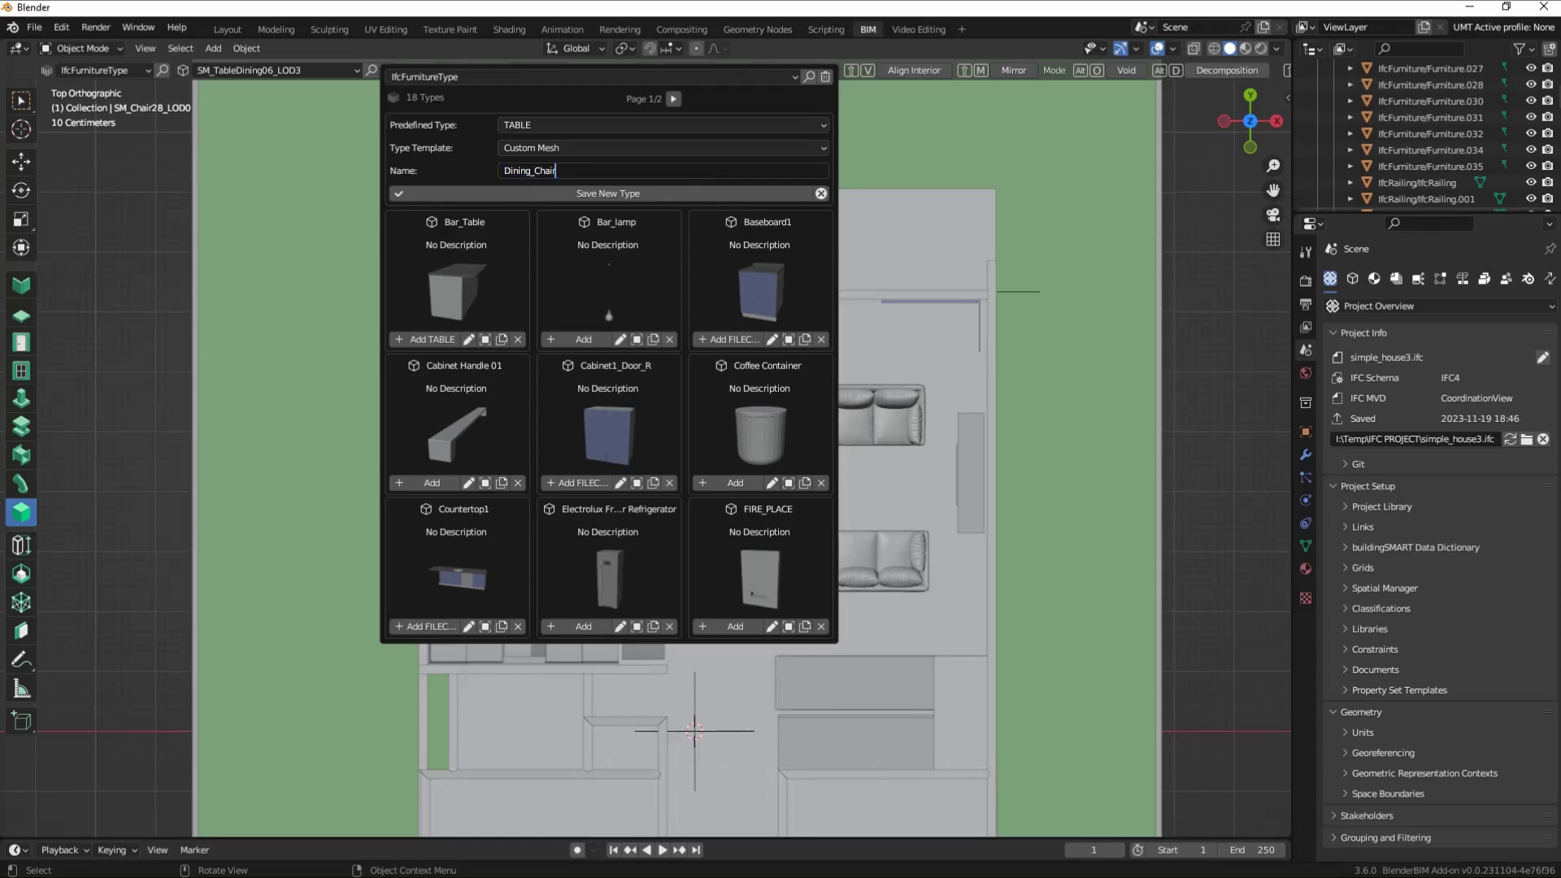
click(663, 124)
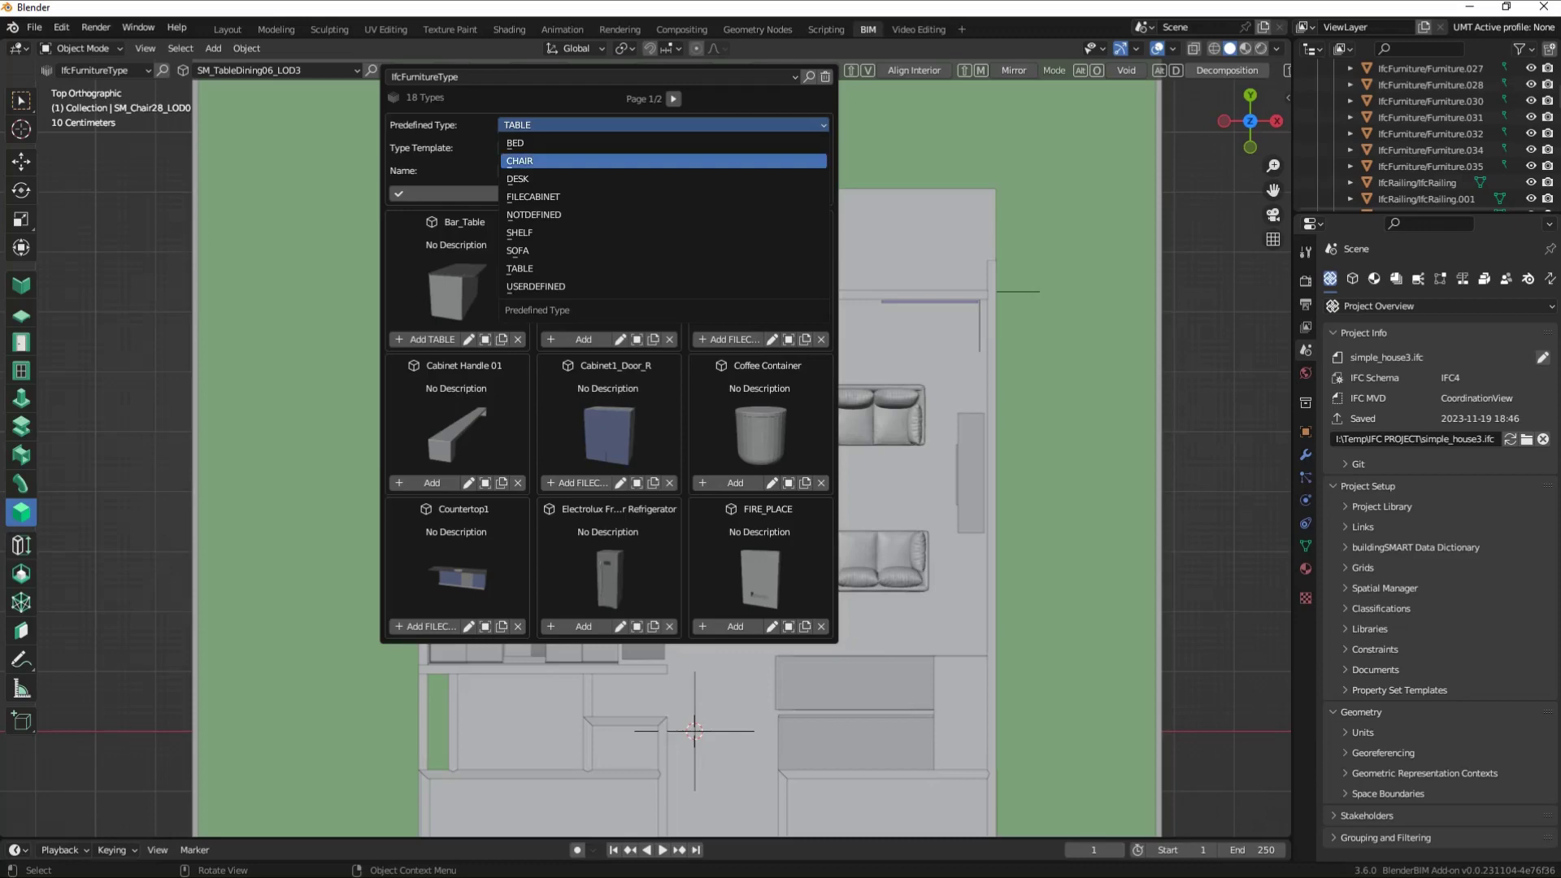
click(528, 162)
click(609, 194)
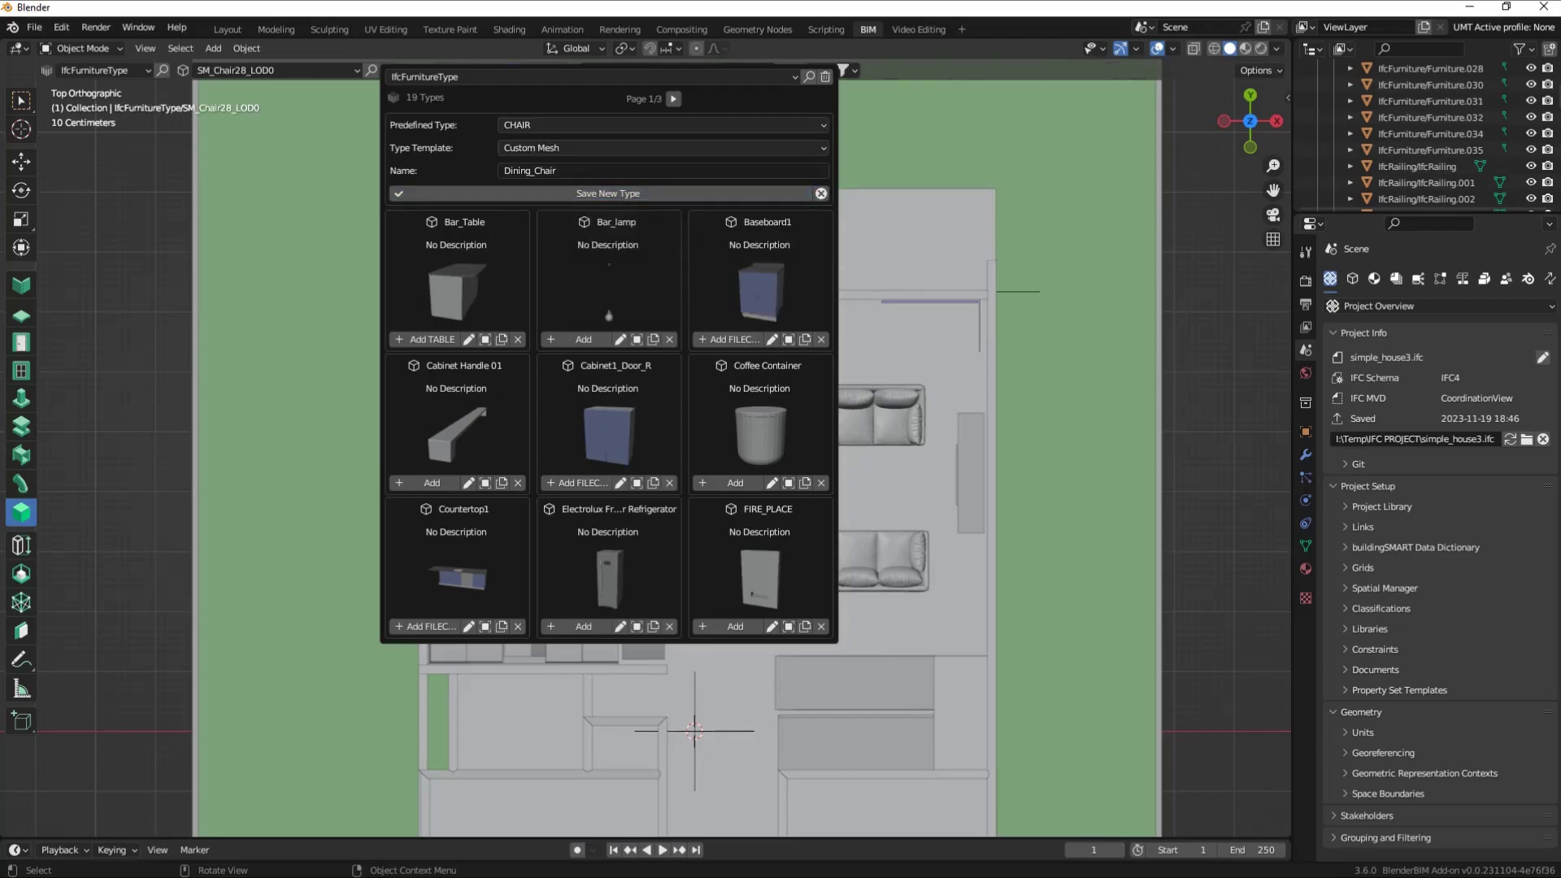
click(674, 98)
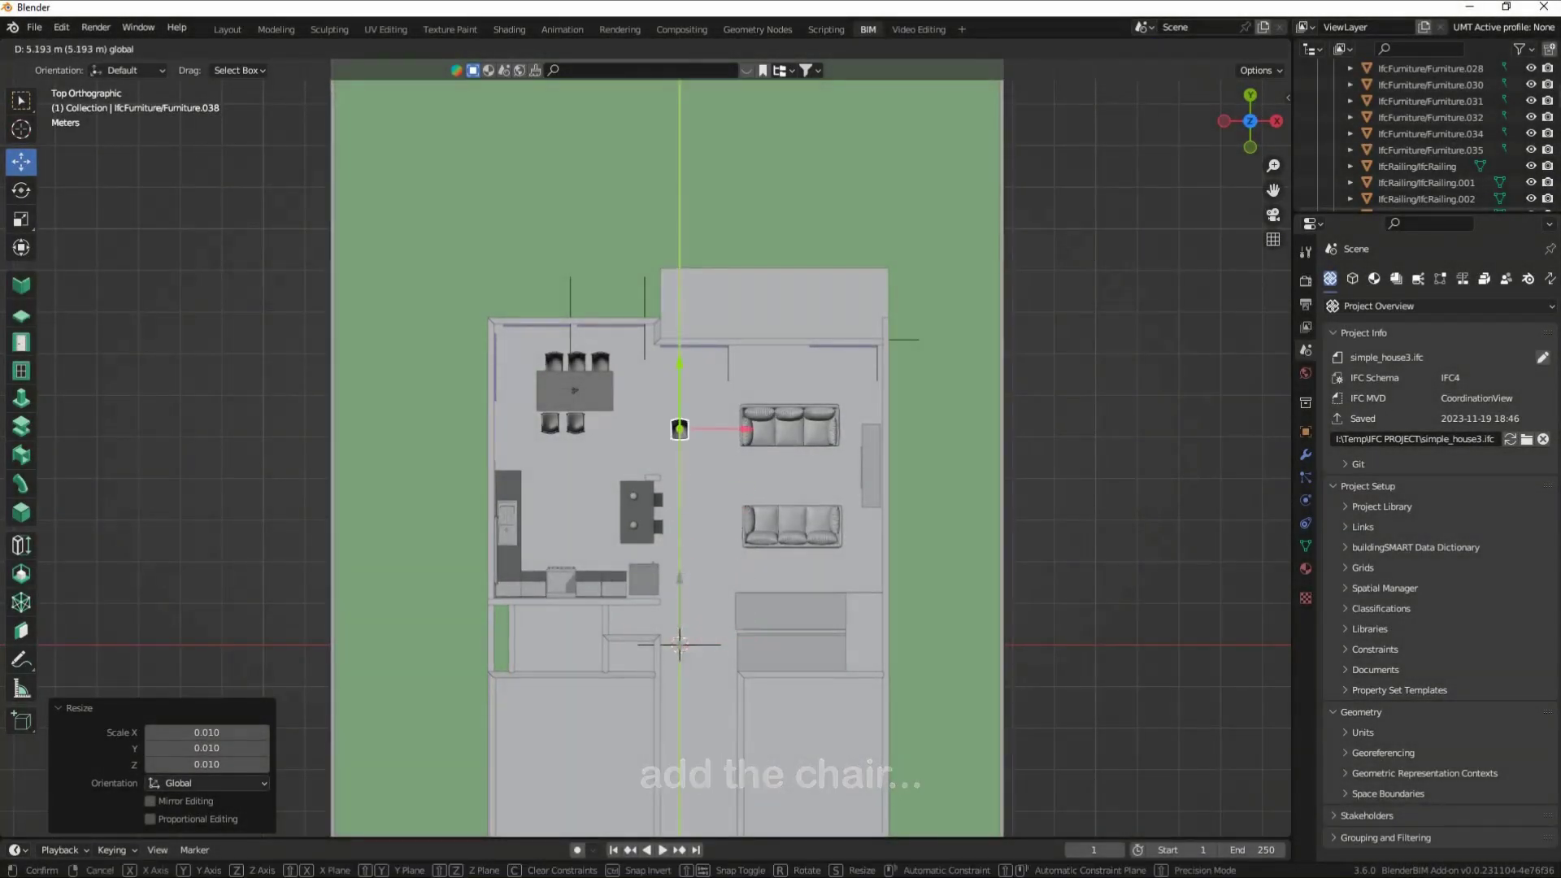
Place a new chair instance and slide it along X beside the dining chairs.
key(Return)
scroll(645, 450, up, 2)
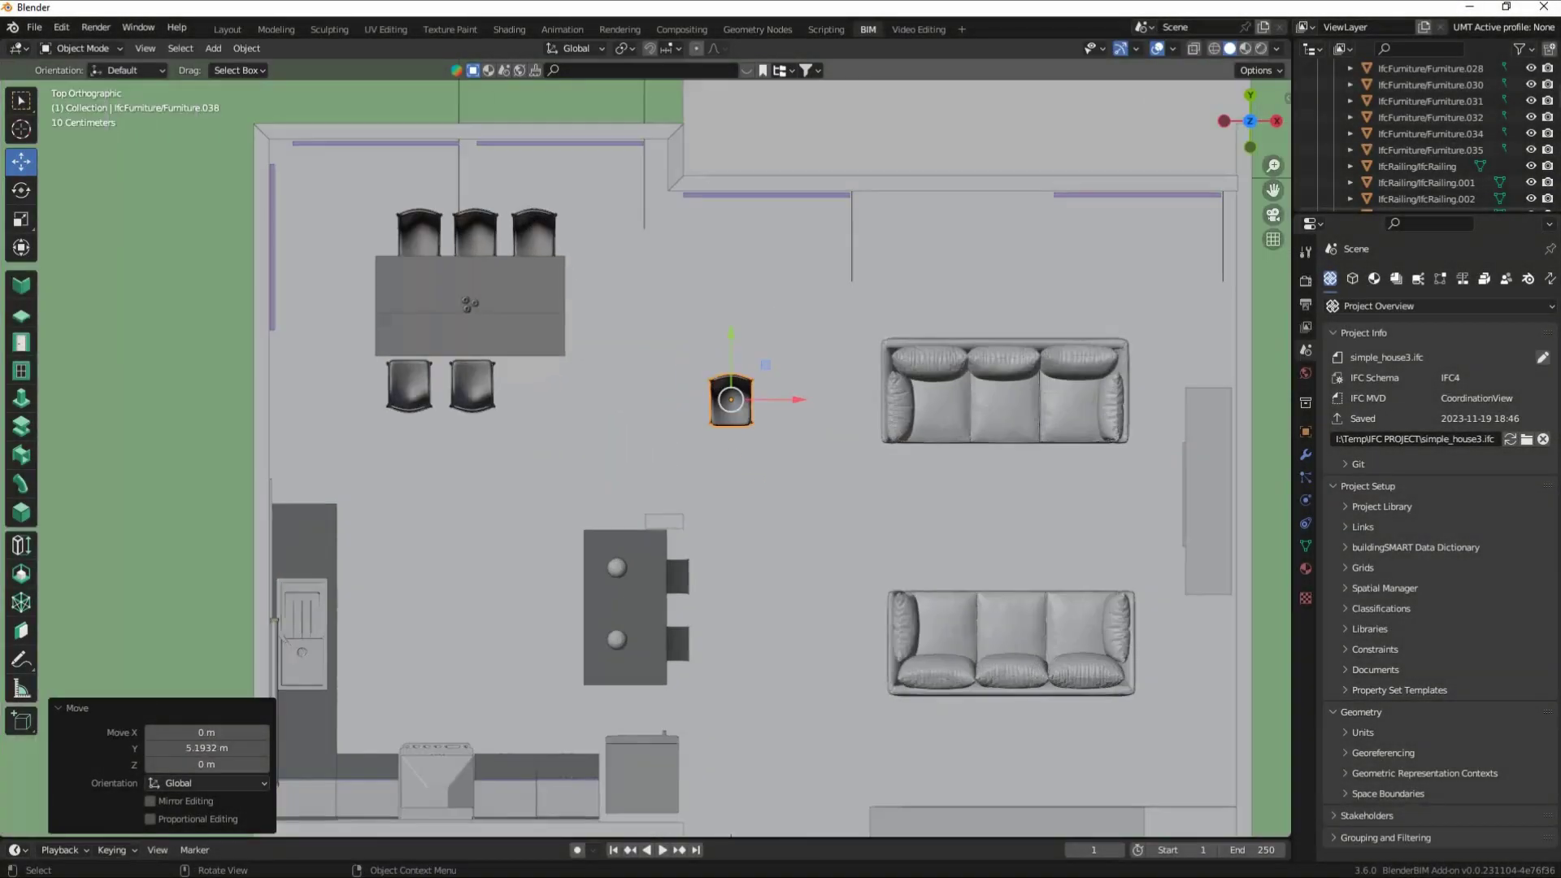
scroll(646, 448, up, 3)
key(g)
key(x)
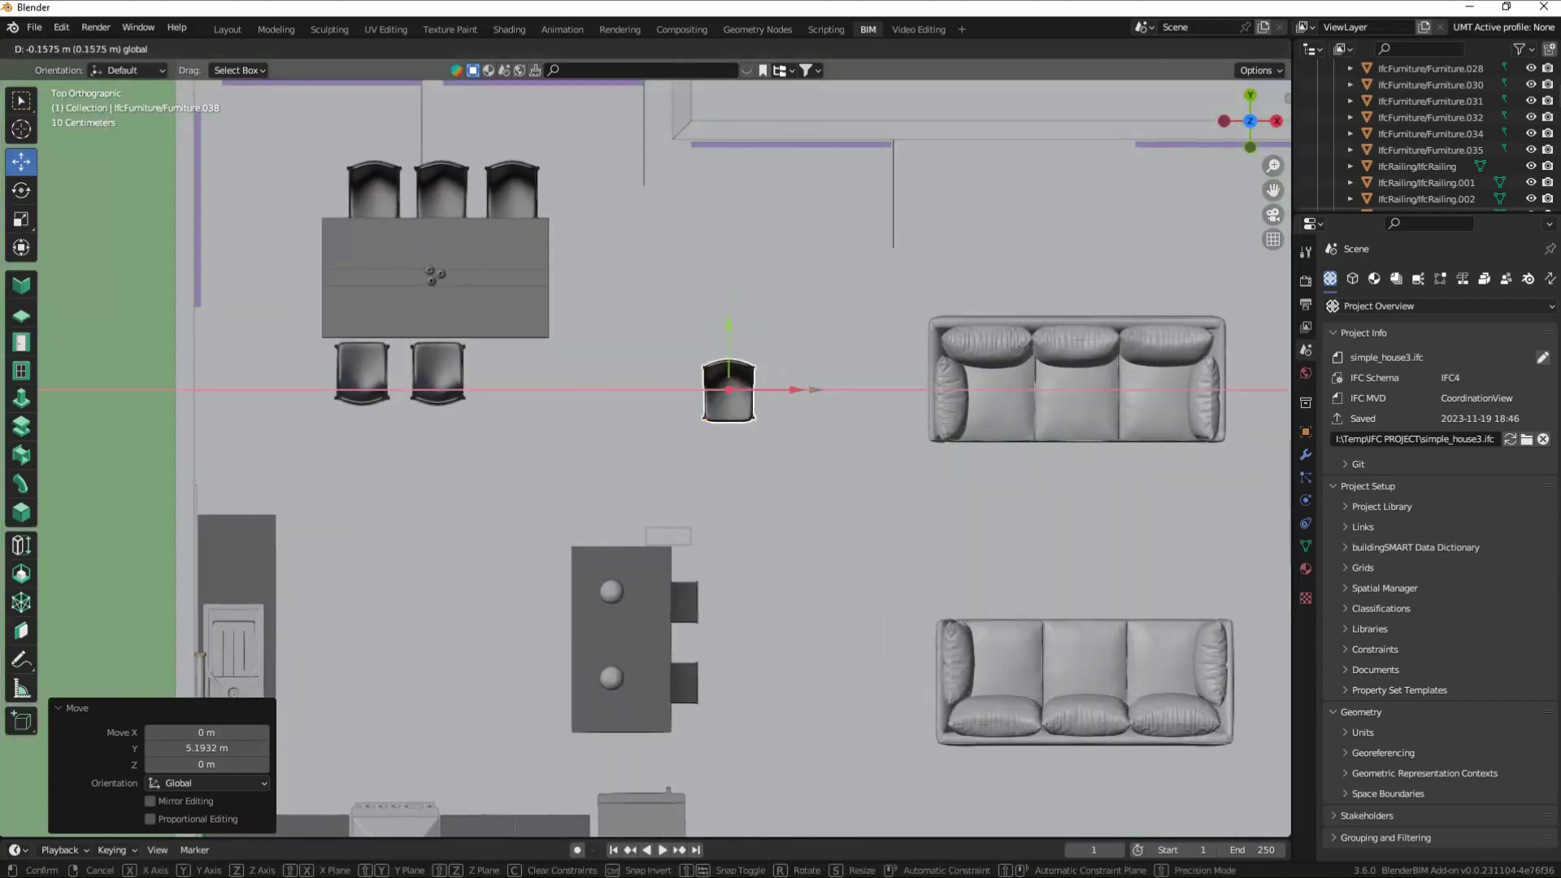
key(Return)
scroll(646, 448, up, 2)
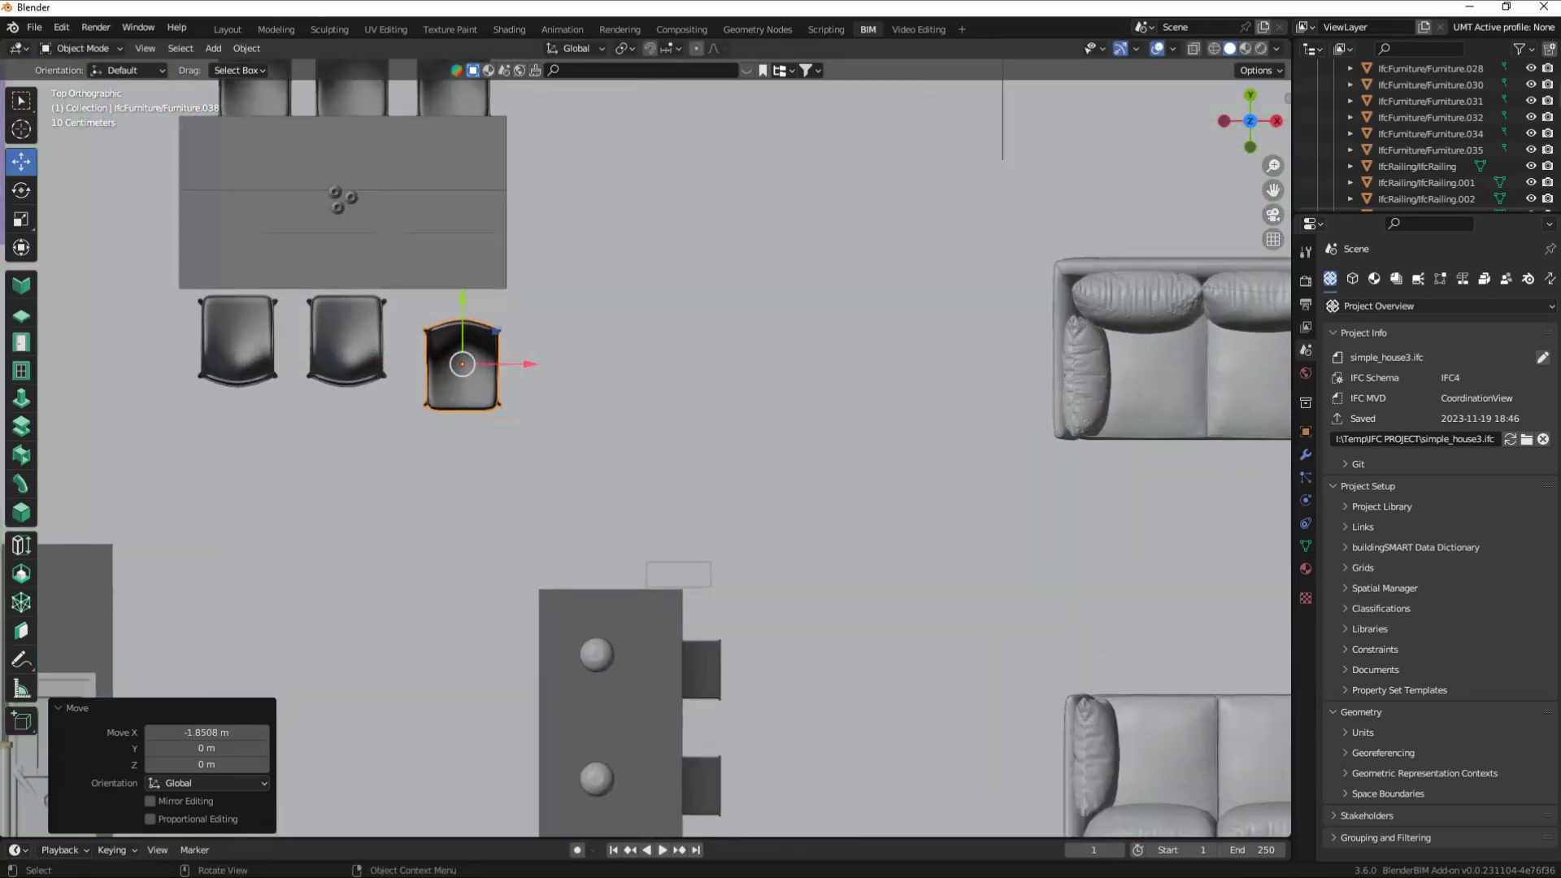
Rotate the chair about 180° to face the table and line it up with the others.
key(shift+space)
key(r)
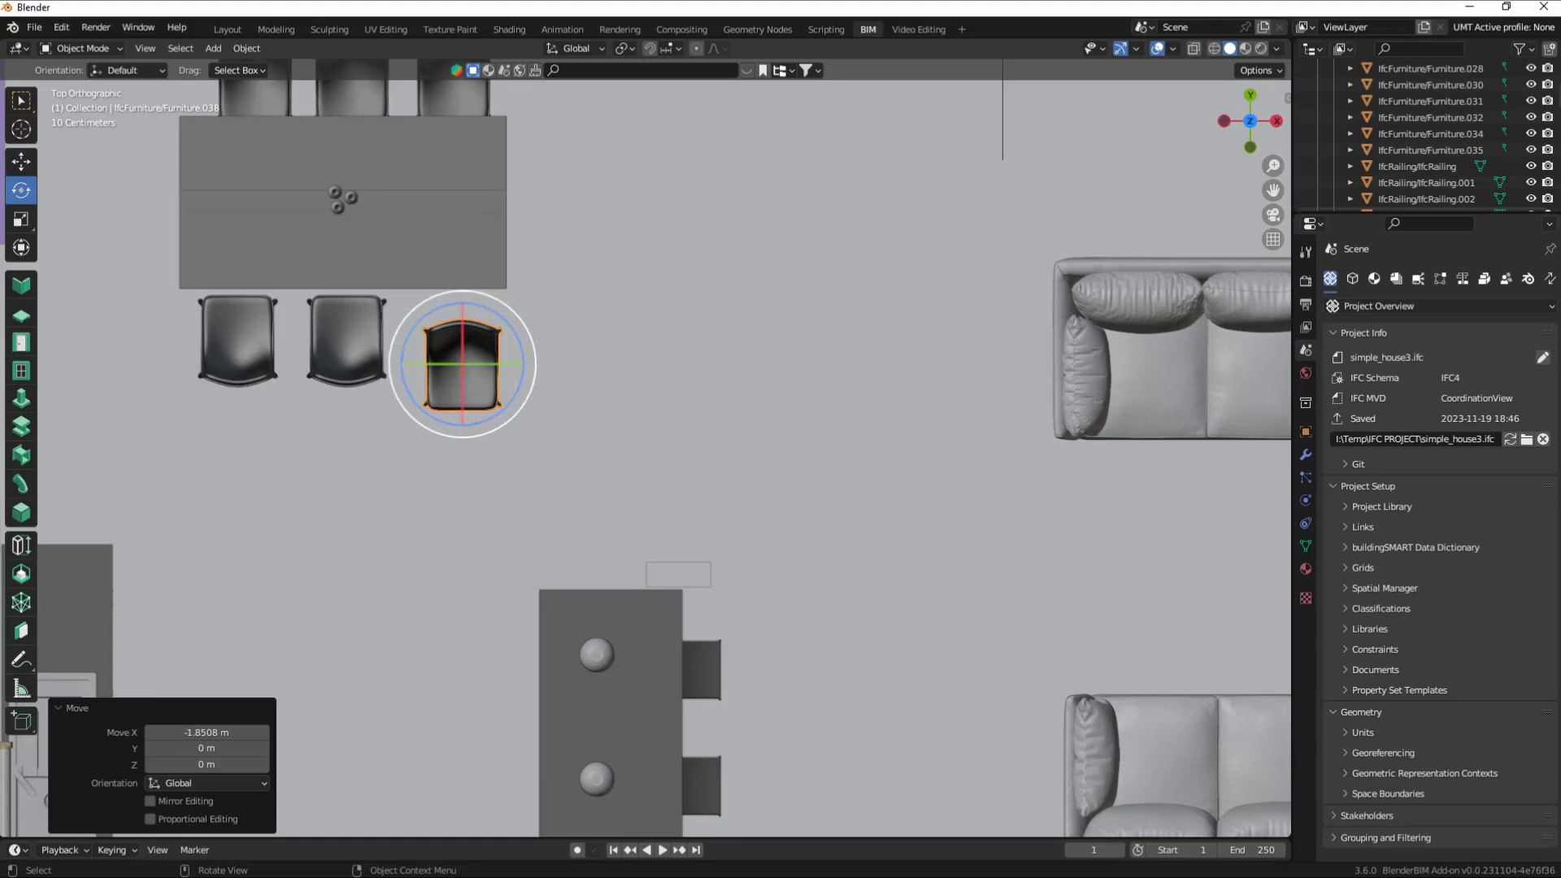
drag(533, 362, 552, 497)
key(shift+space)
key(g)
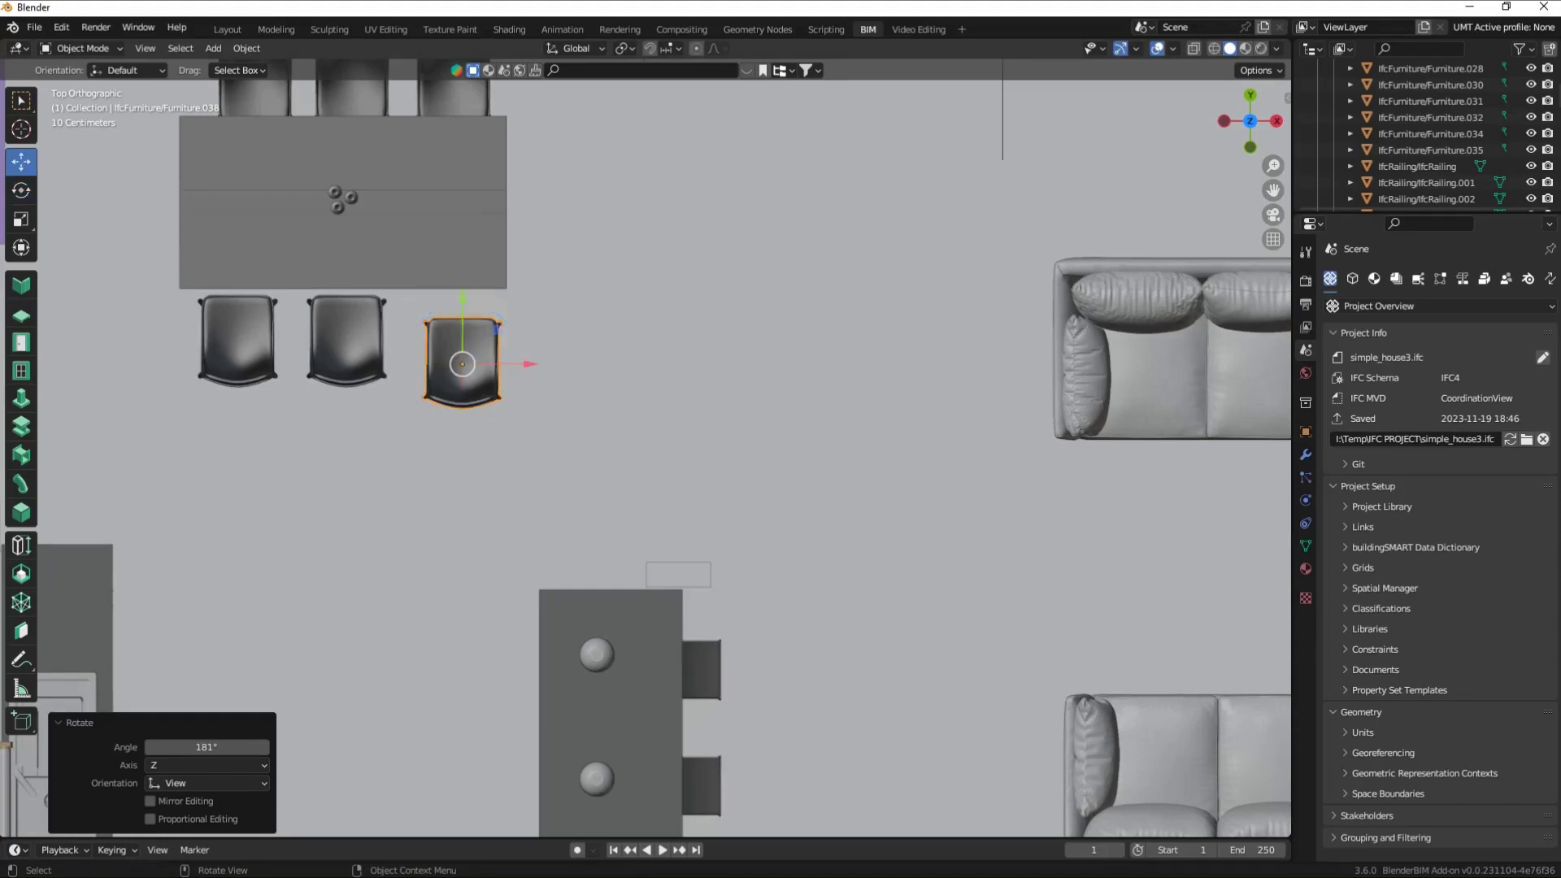
drag(463, 301, 463, 280)
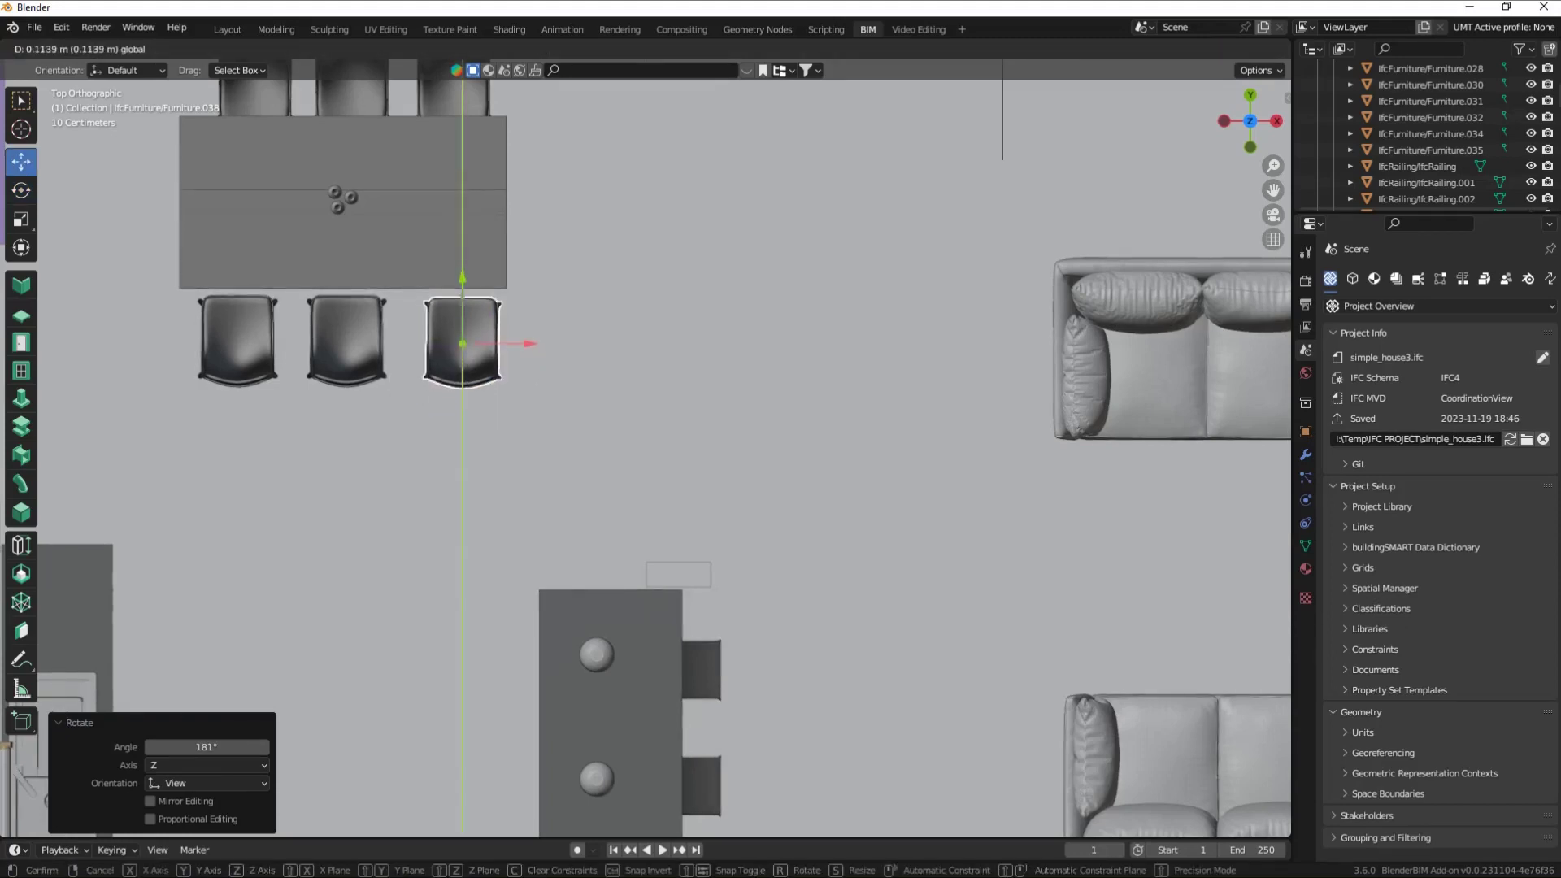
drag(531, 343, 521, 343)
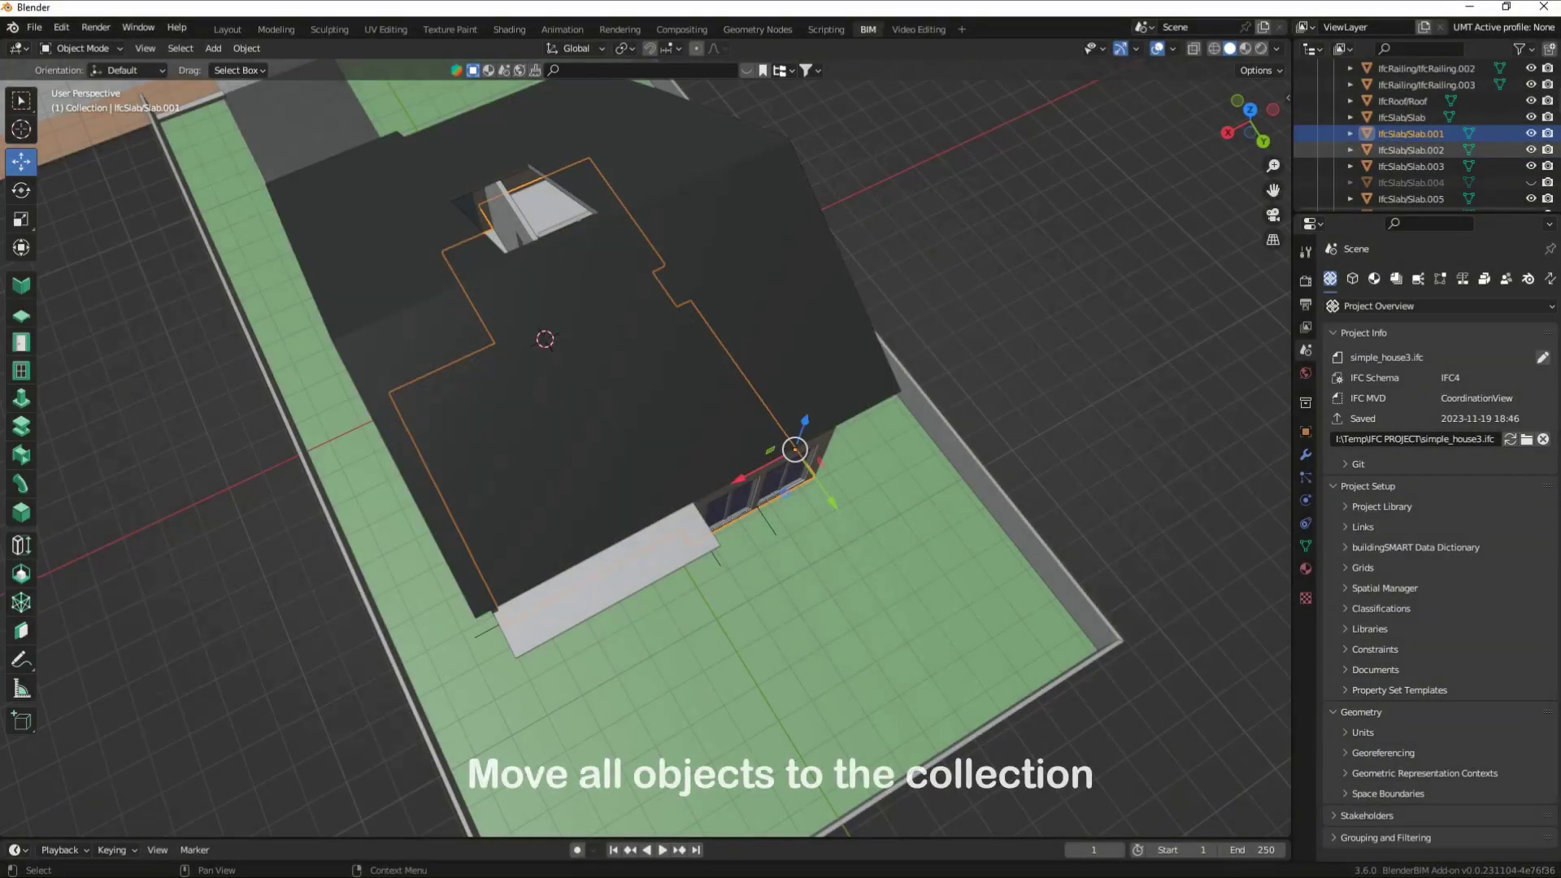
scroll(1423, 135, down, 3)
scroll(1423, 135, down, 3)
scroll(1424, 134, down, 2)
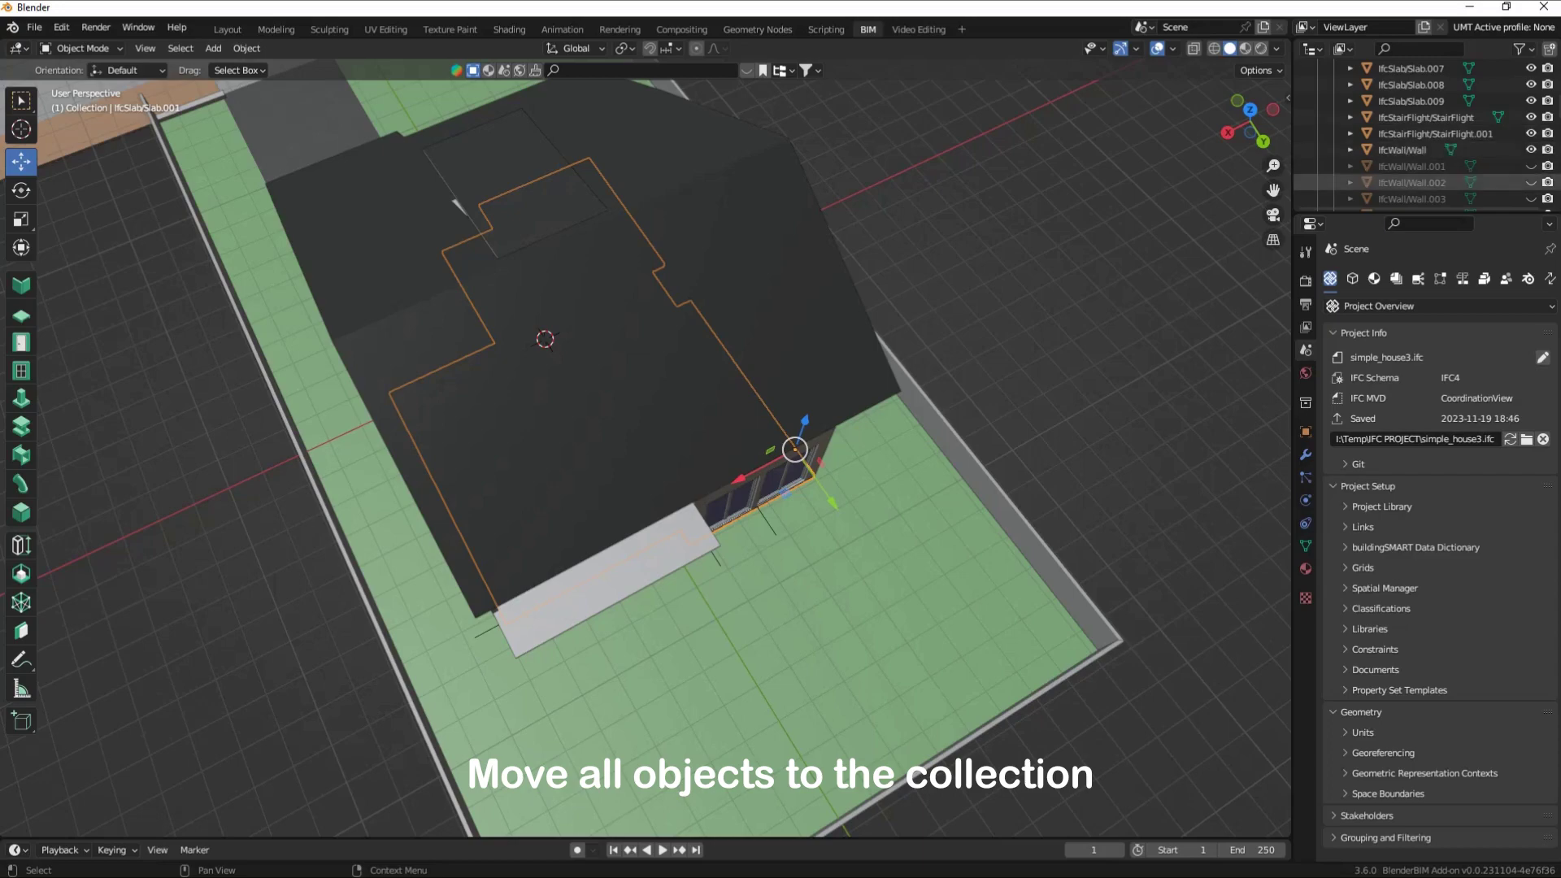
scroll(1423, 135, down, 3)
scroll(1423, 135, down, 3)
scroll(1423, 134, down, 3)
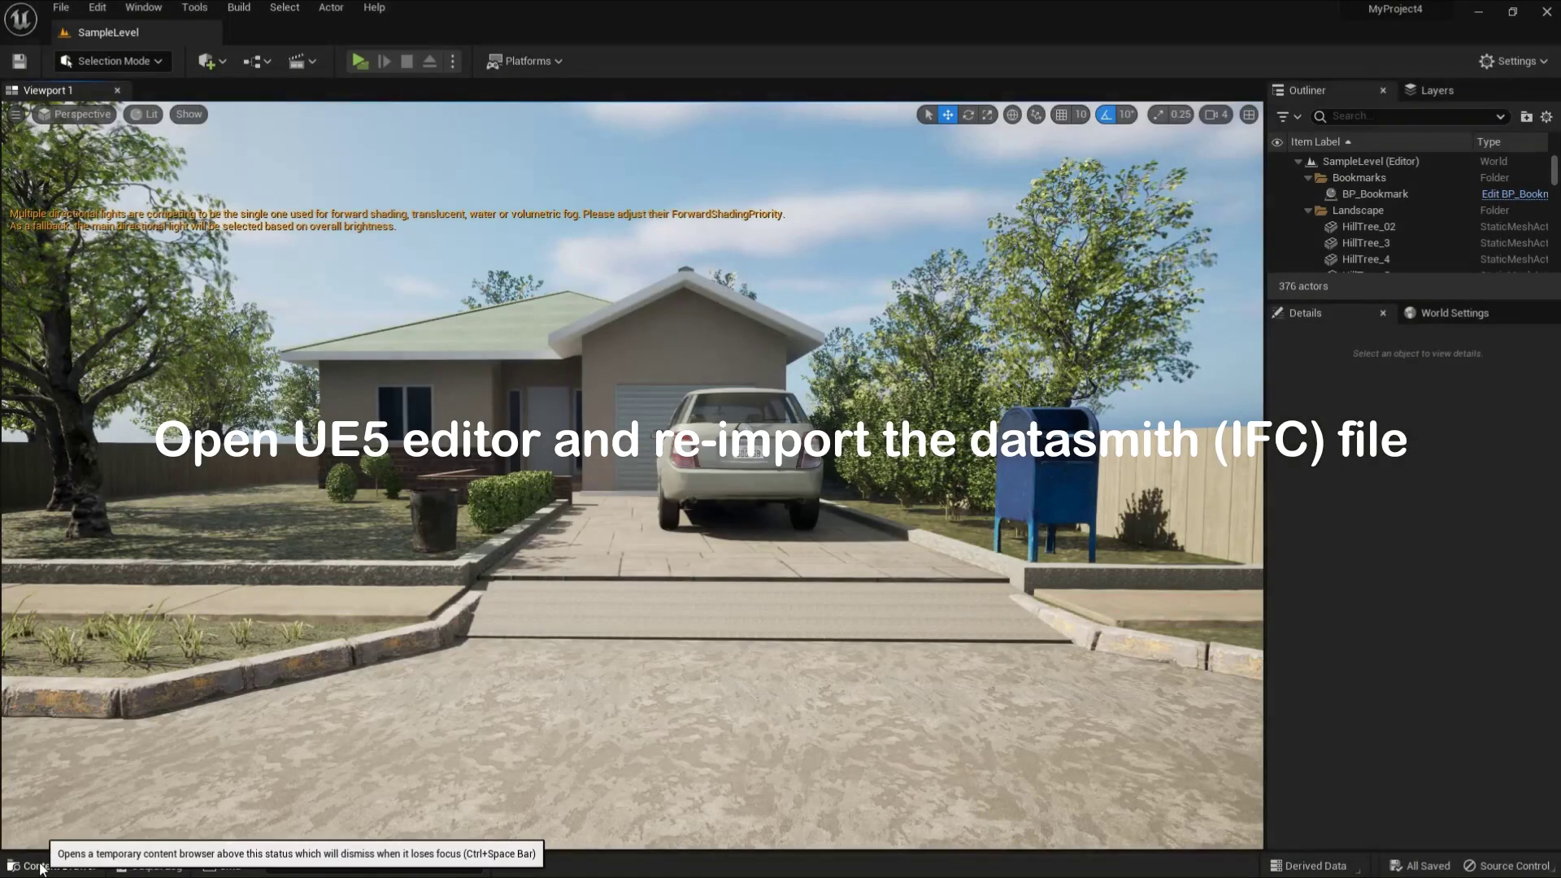
Reimport the simple_house3 Datasmith scene from its IFC file with the current import options.
click(50, 865)
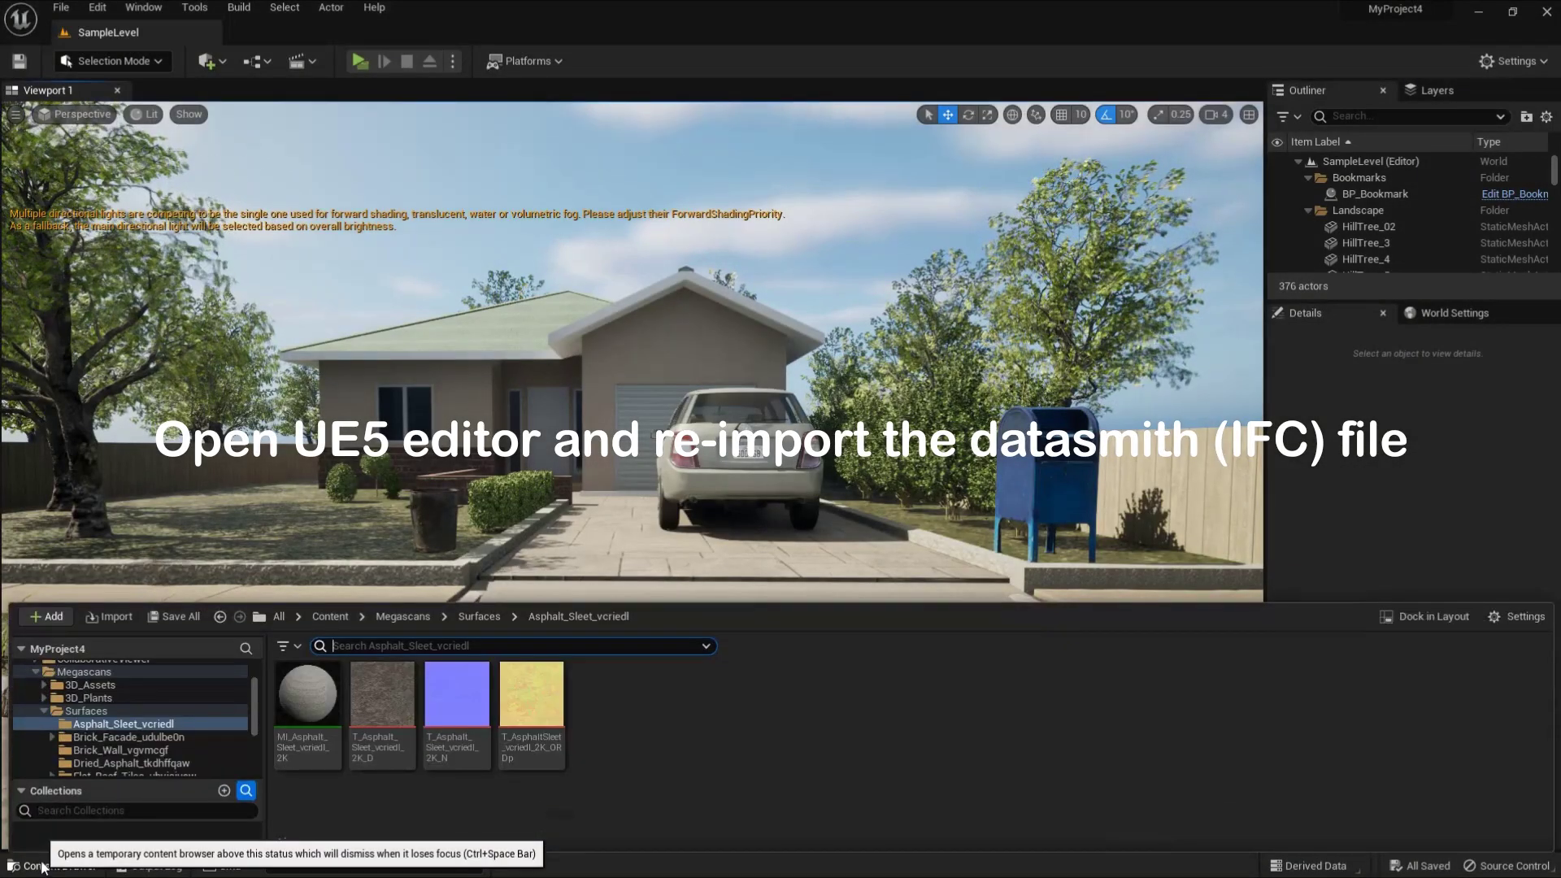
scroll(99, 753, down, 3)
scroll(99, 753, down, 3)
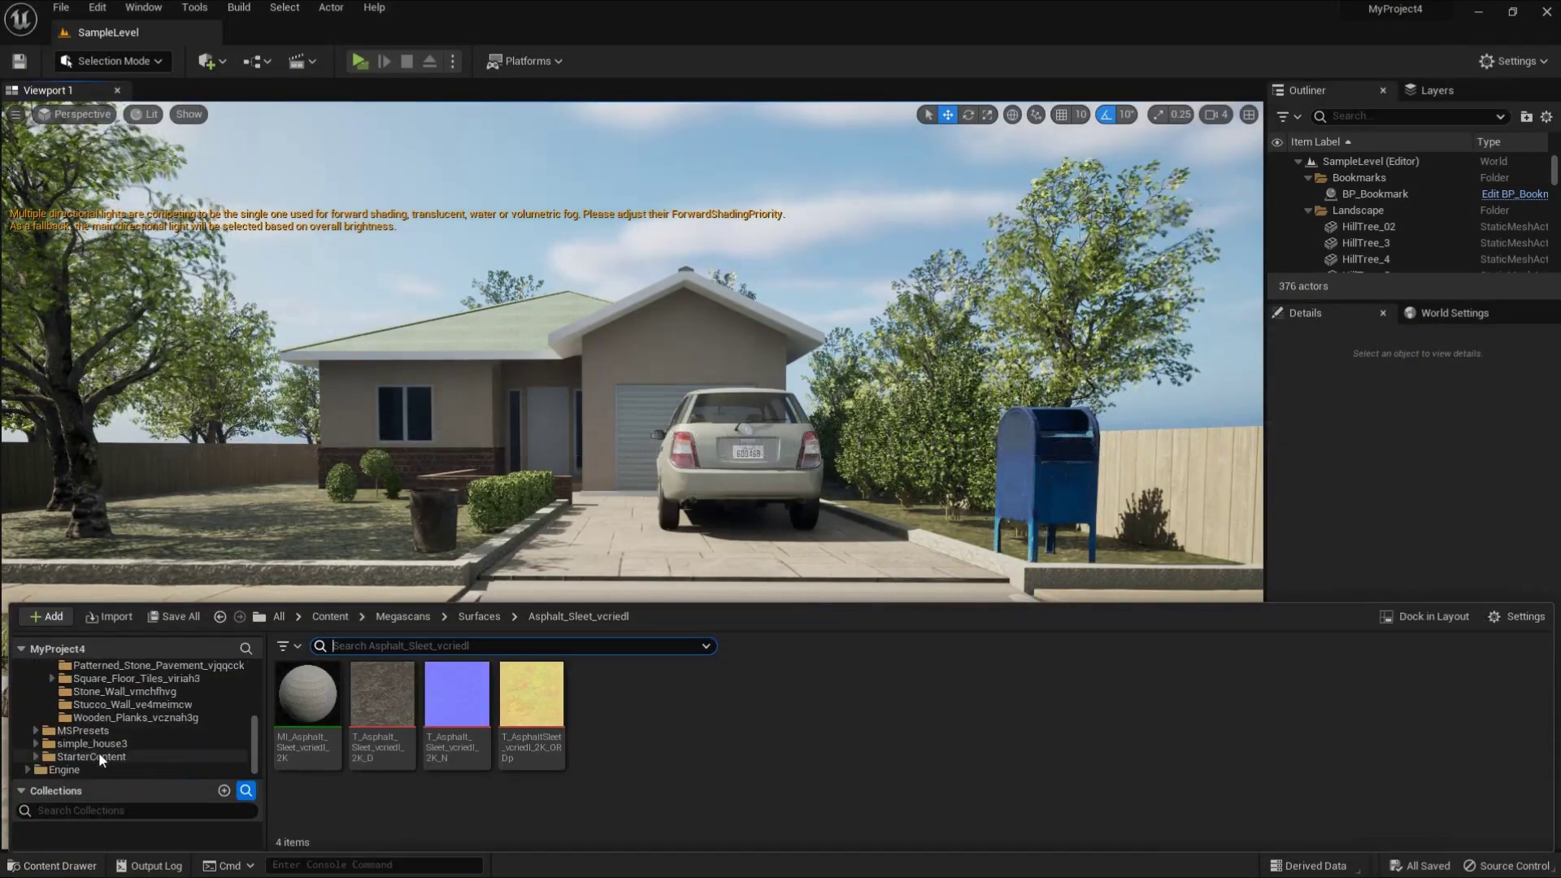
click(91, 743)
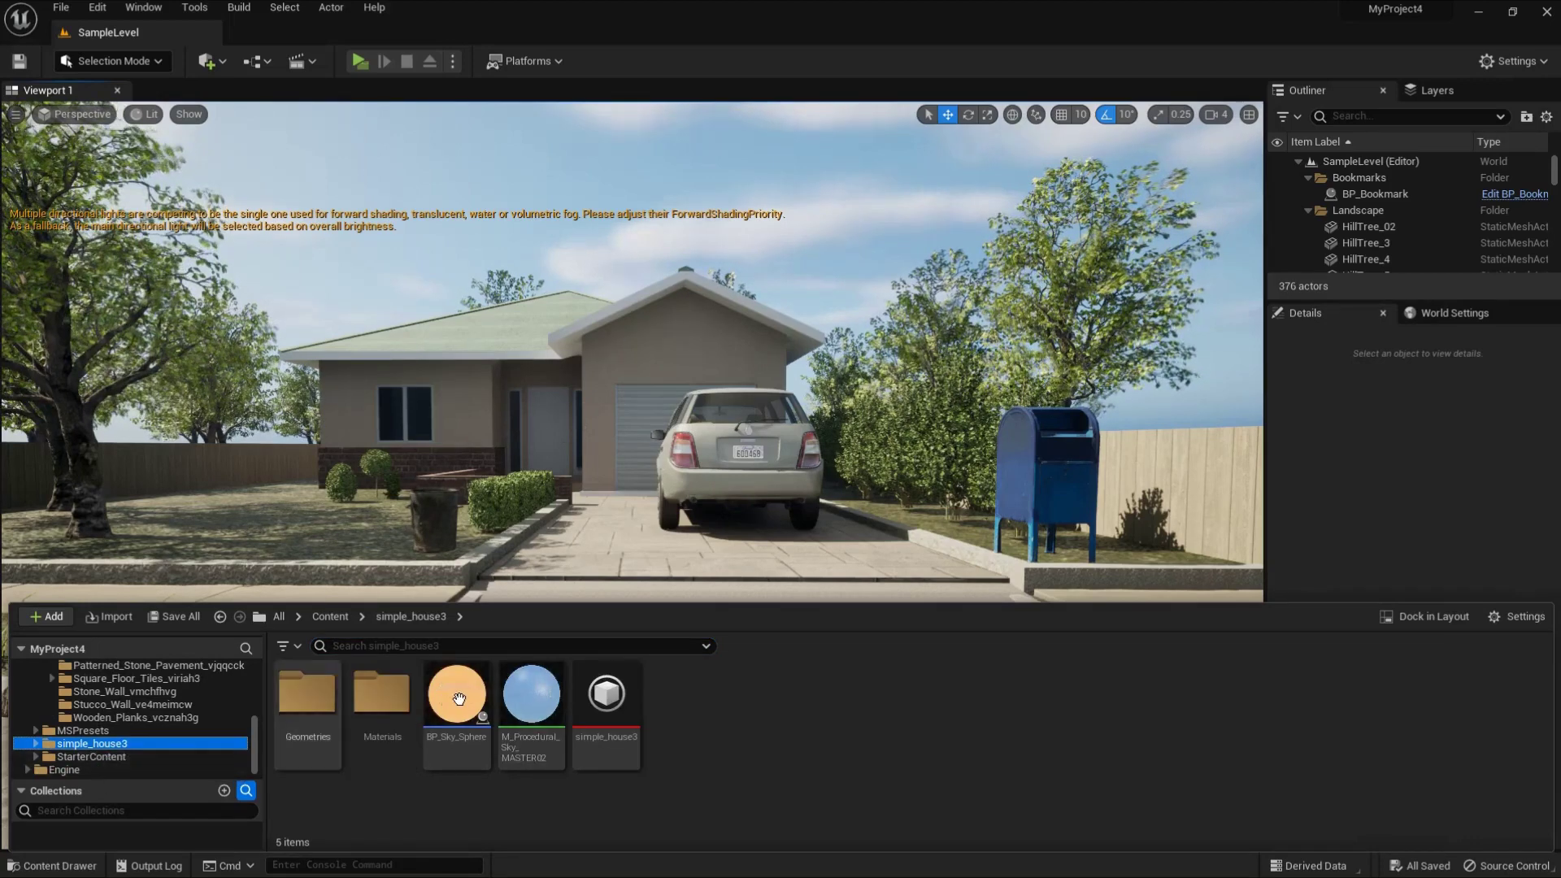
click(625, 701)
right_click(620, 701)
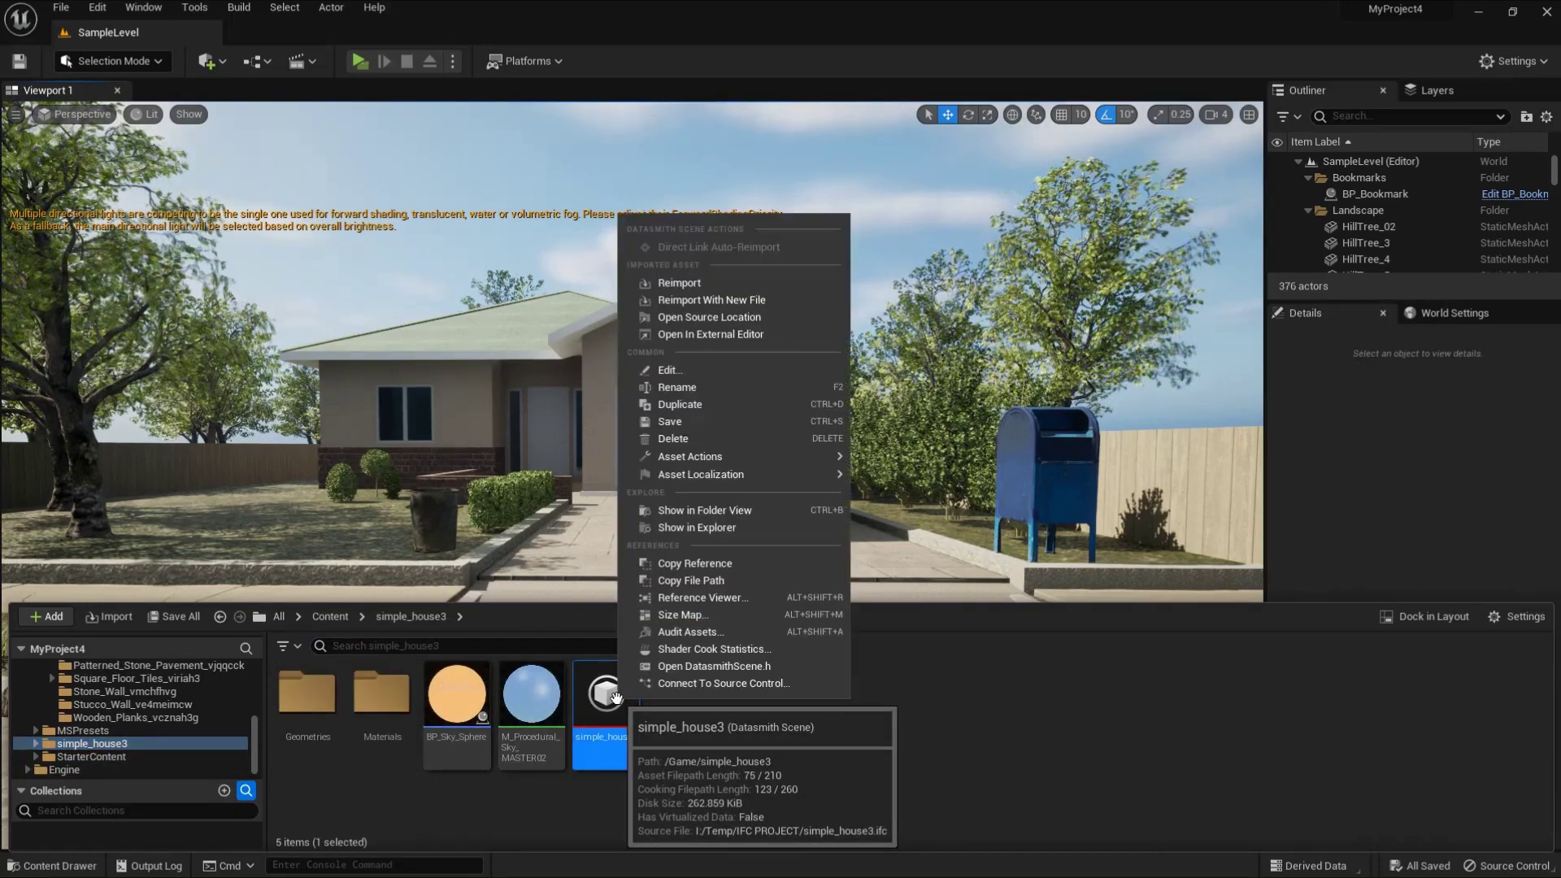
click(716, 289)
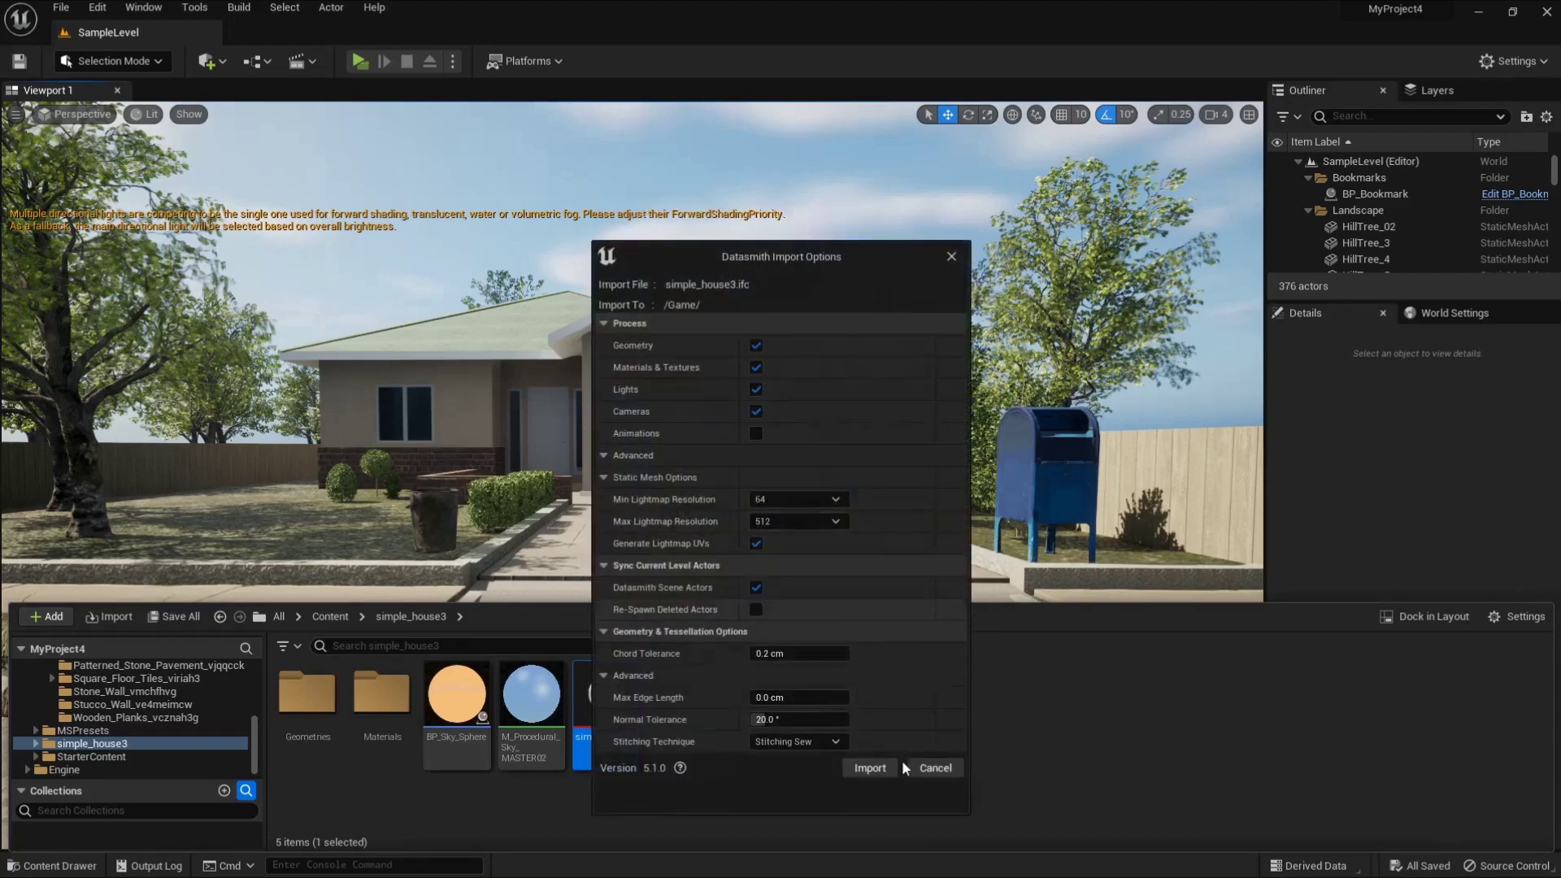
click(868, 770)
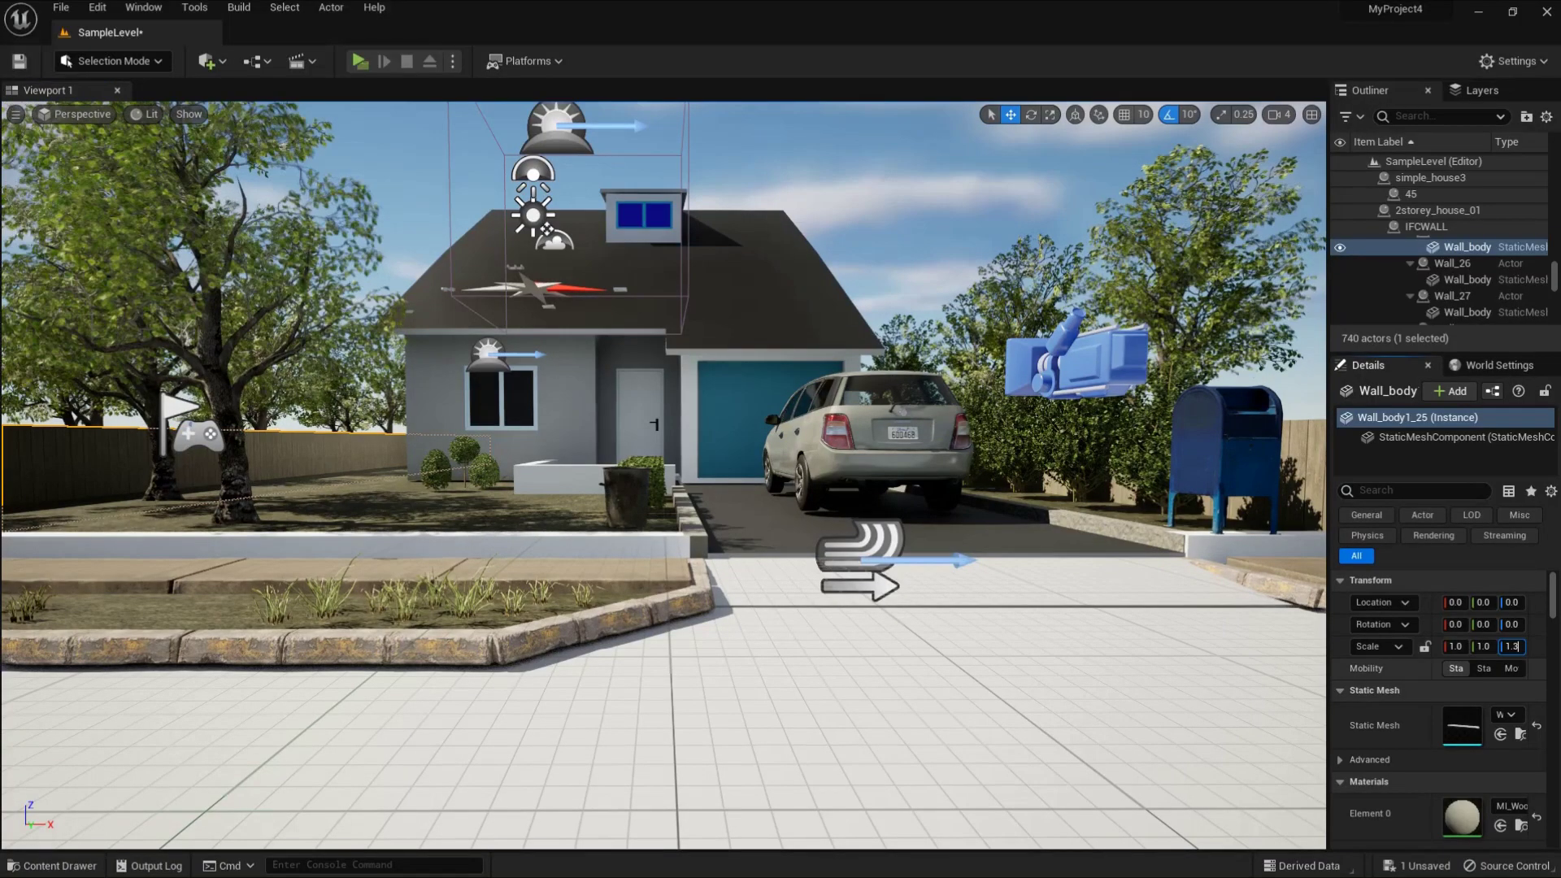
Give wall pieces Wall_body1_25 and Wall_body1_26 a Z scale of 1.3, leaving their materials unchanged.
click(325, 512)
key(ctrl+z)
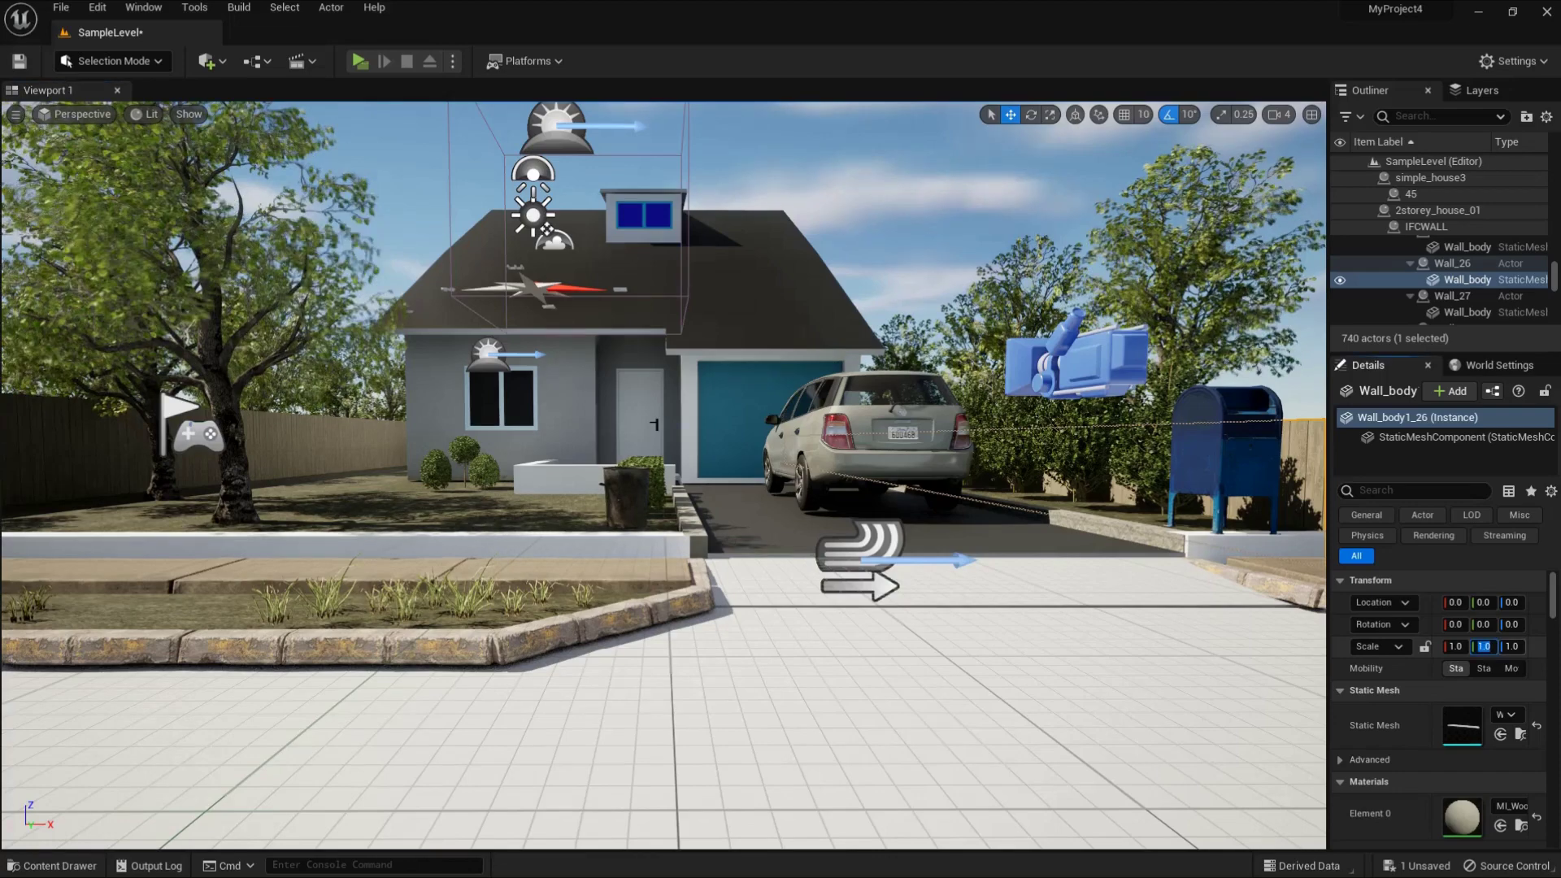
text(1.3)
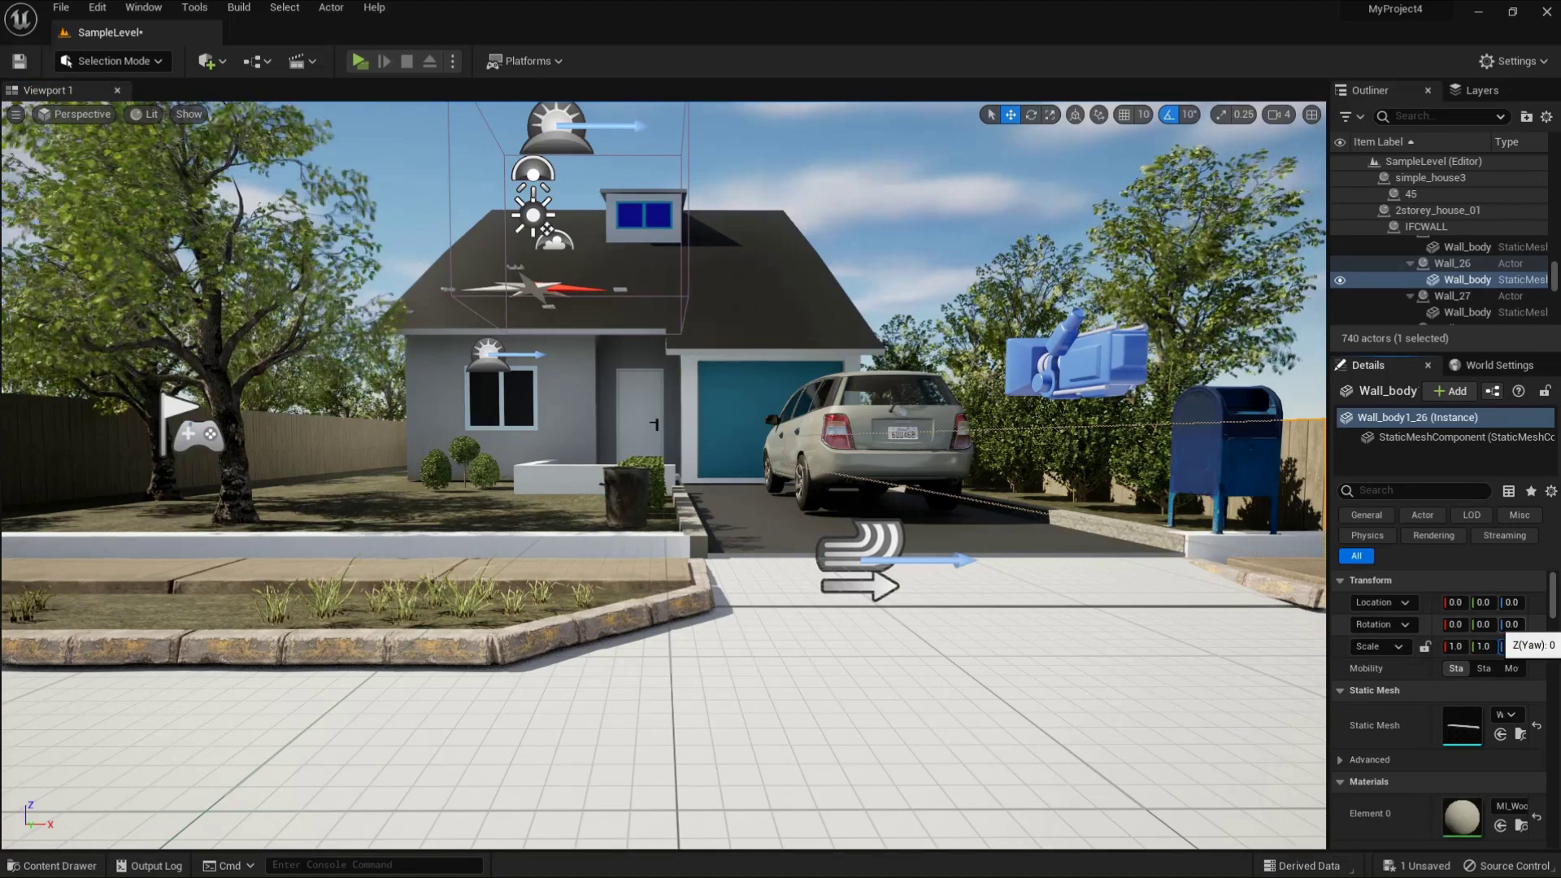
key(ctrl+y)
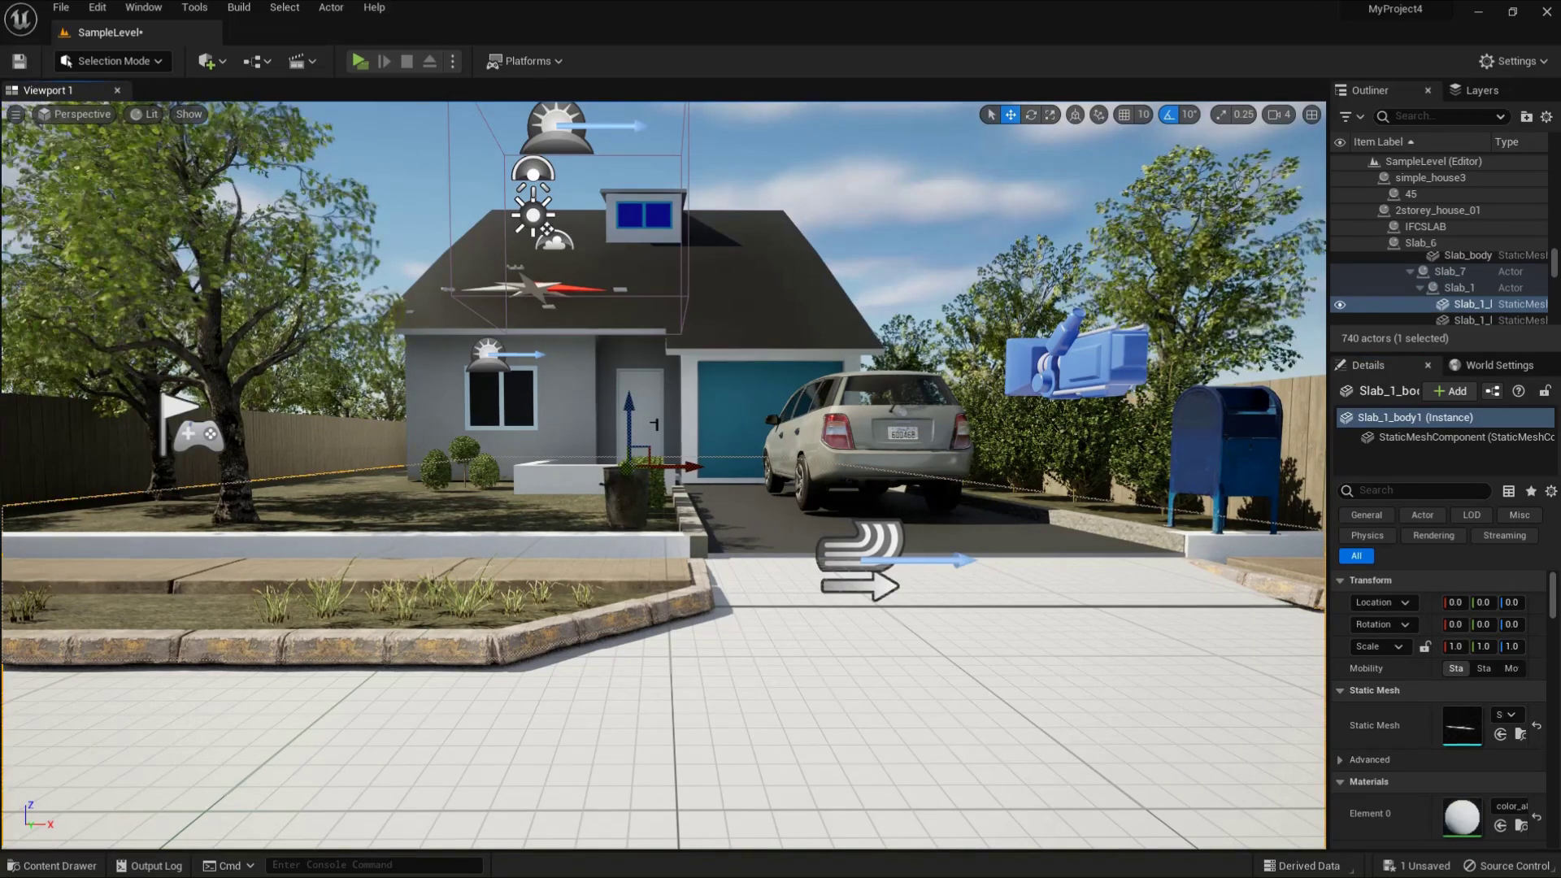
key(ctrl+z)
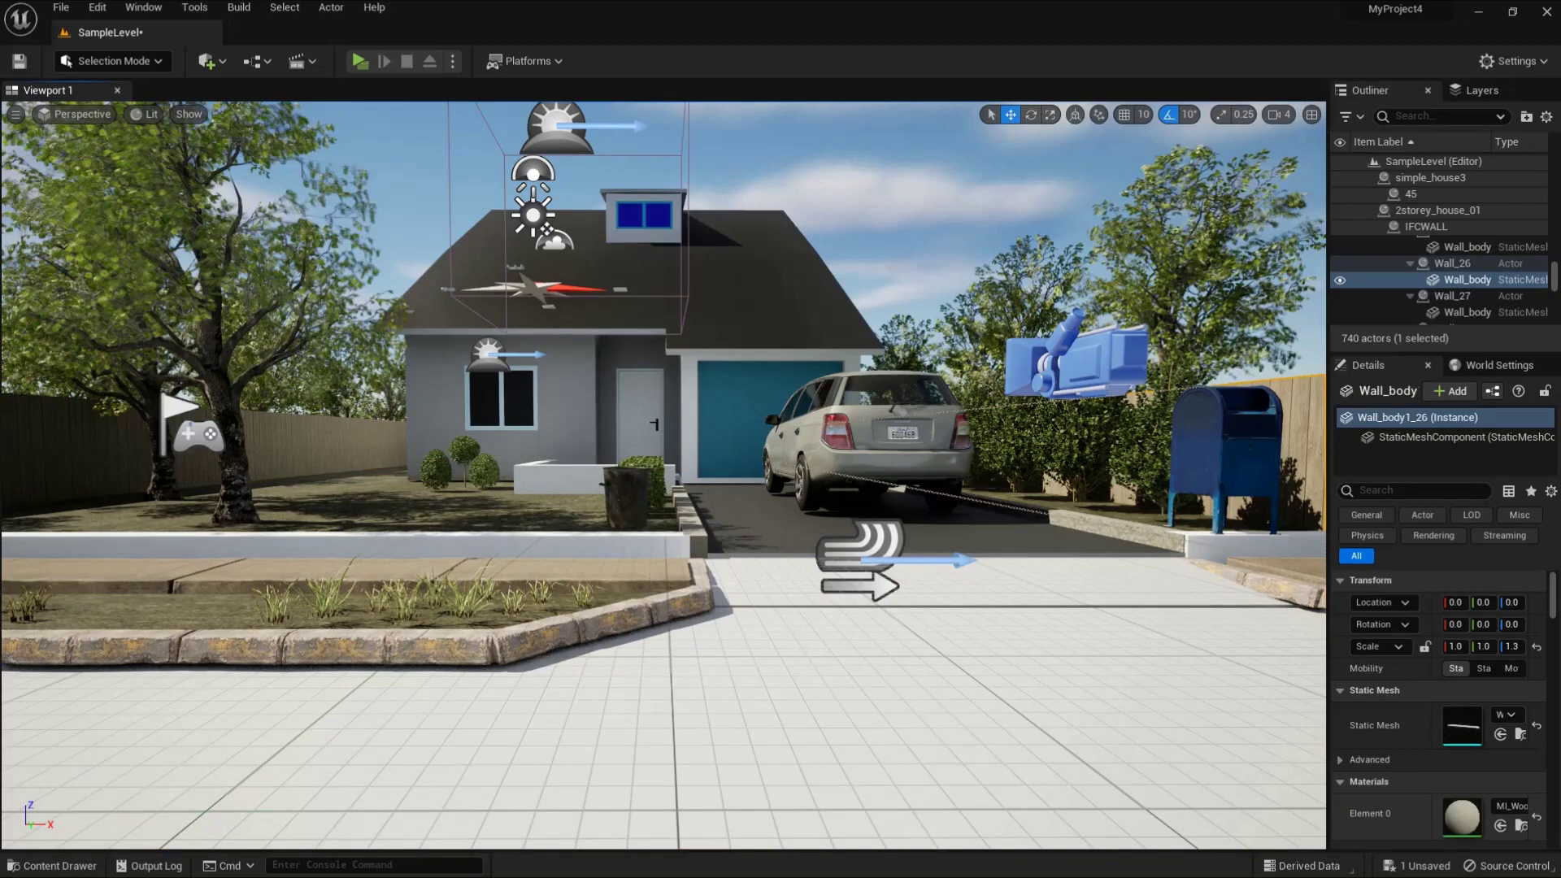
click(1511, 806)
key(Escape)
key(ctrl+z)
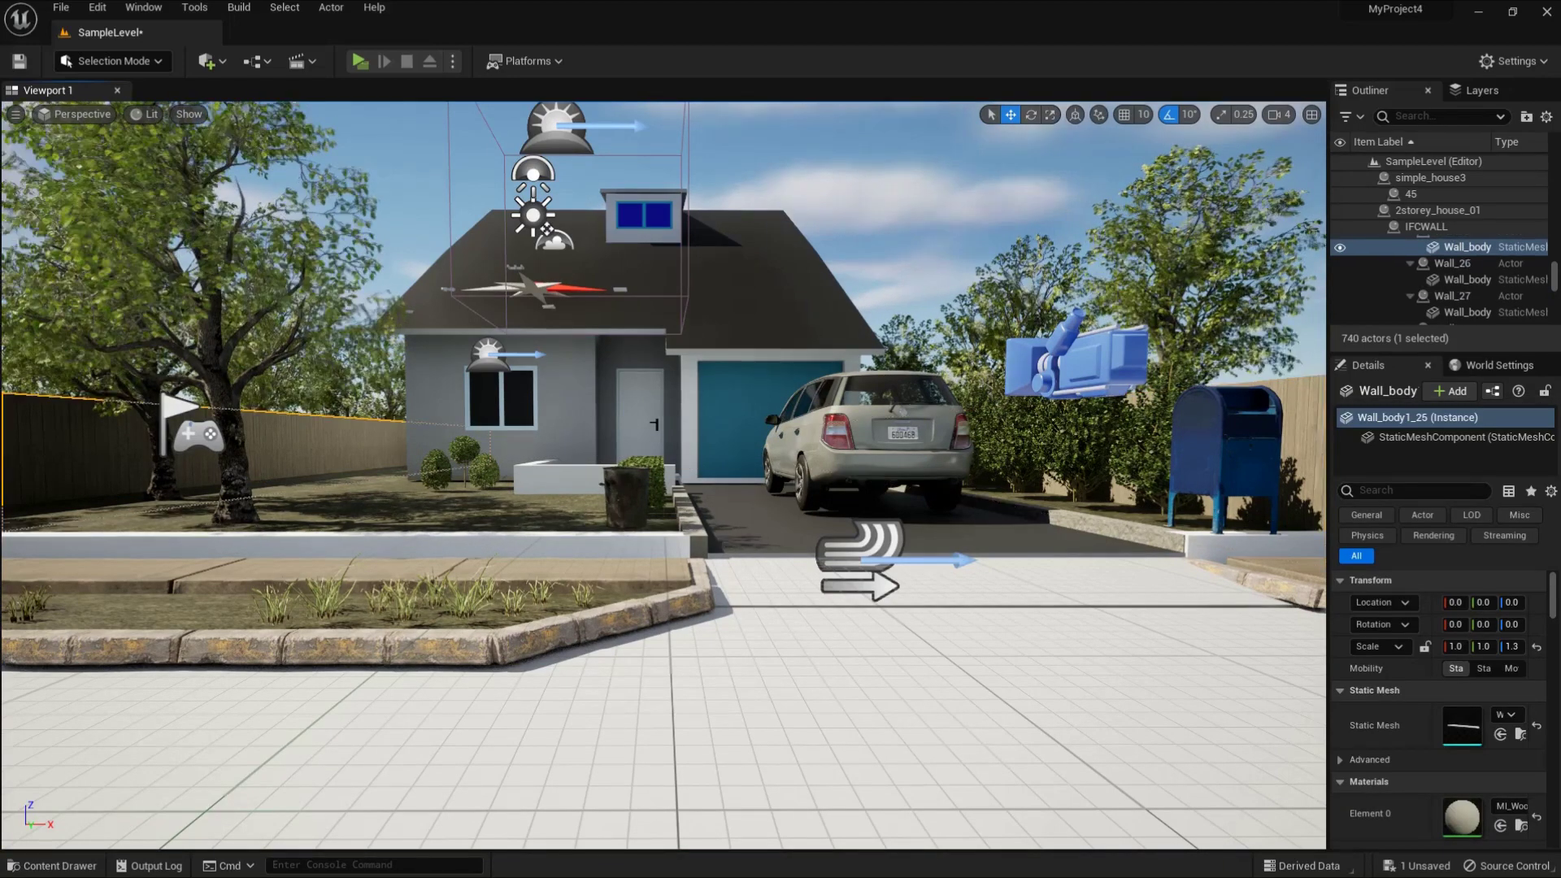
click(1511, 806)
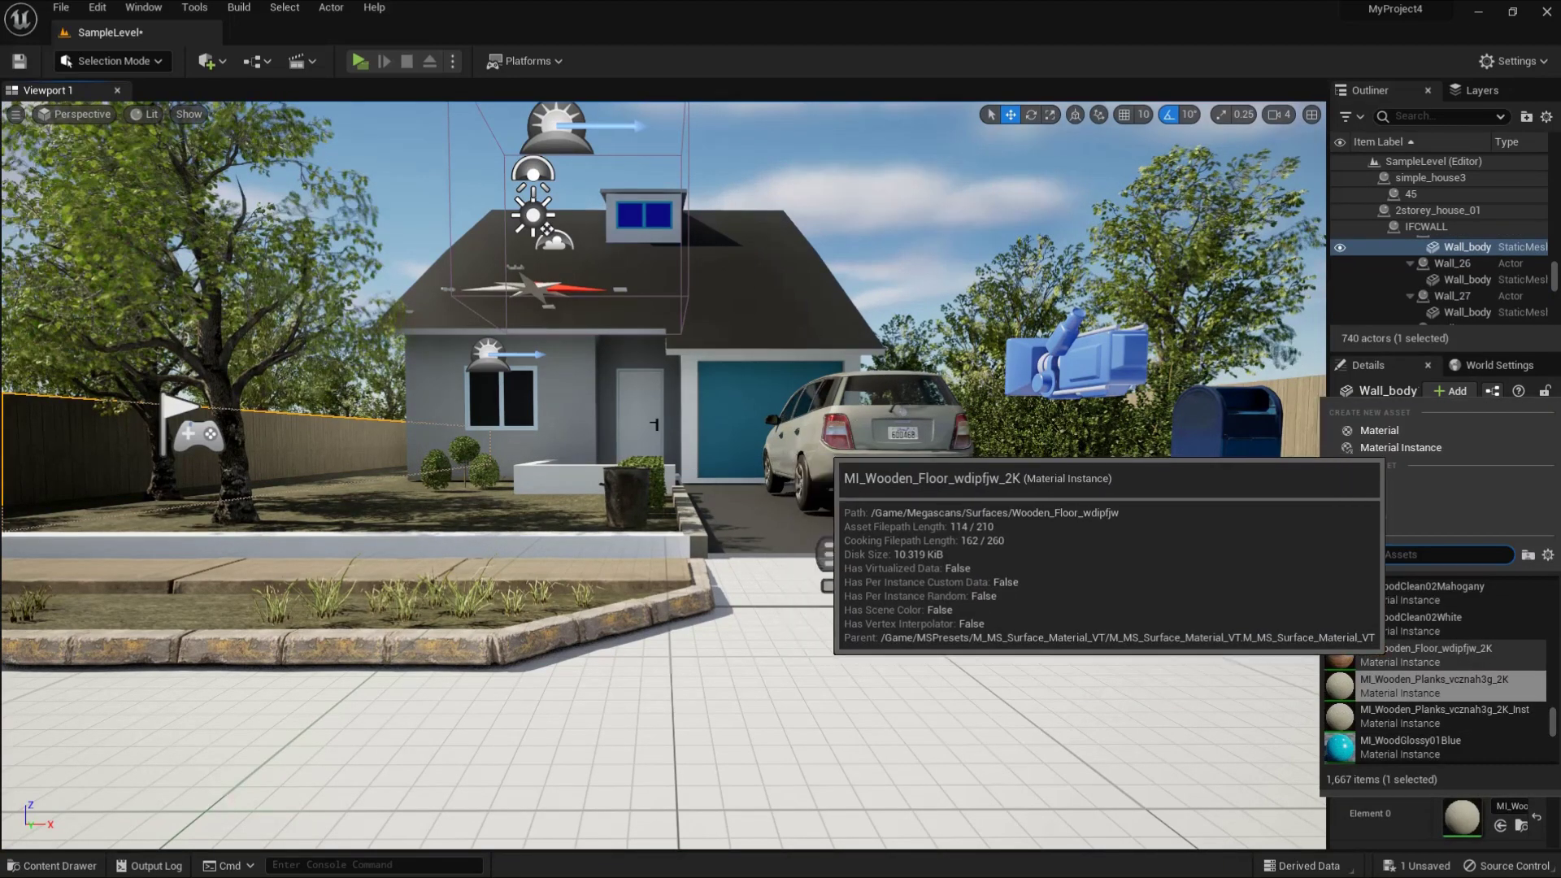
key(Escape)
key(ctrl+z)
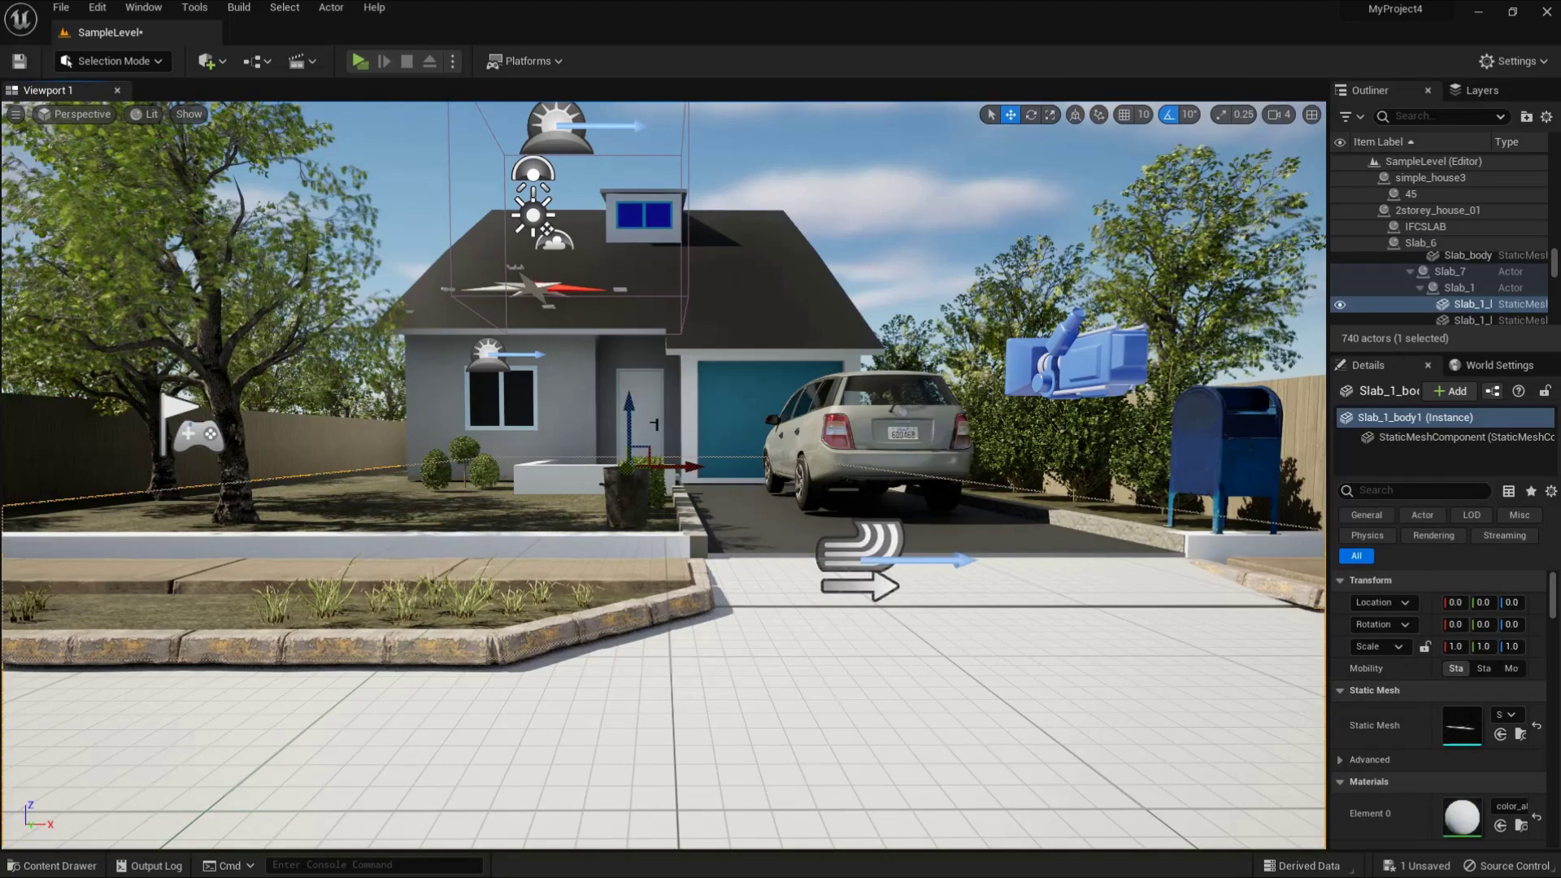
Save SampleLevel using File > Save Current Level.
click(61, 7)
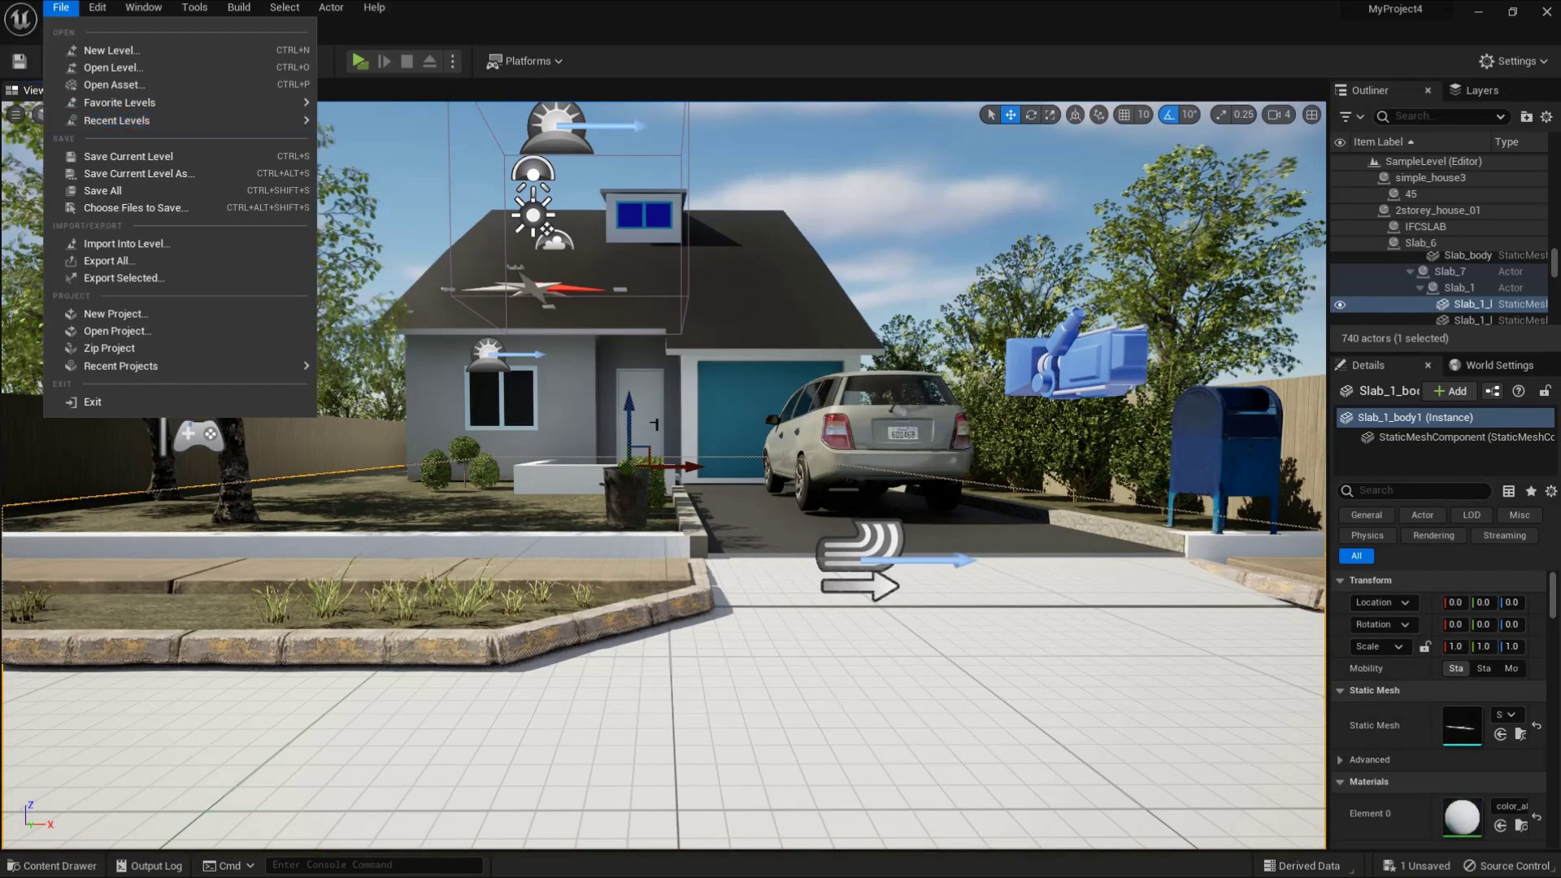
click(128, 156)
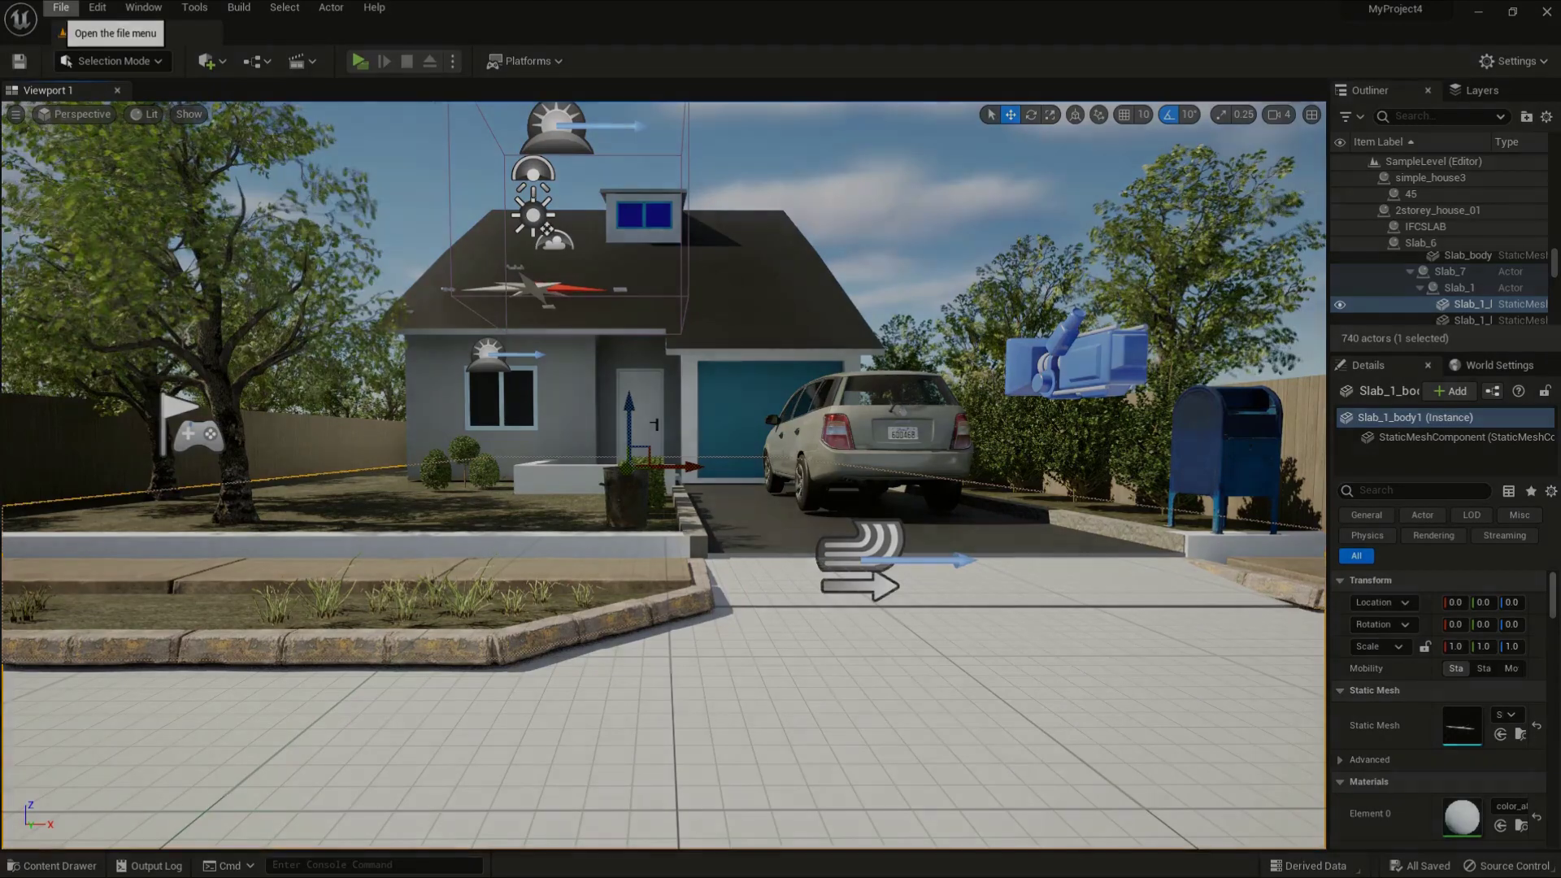